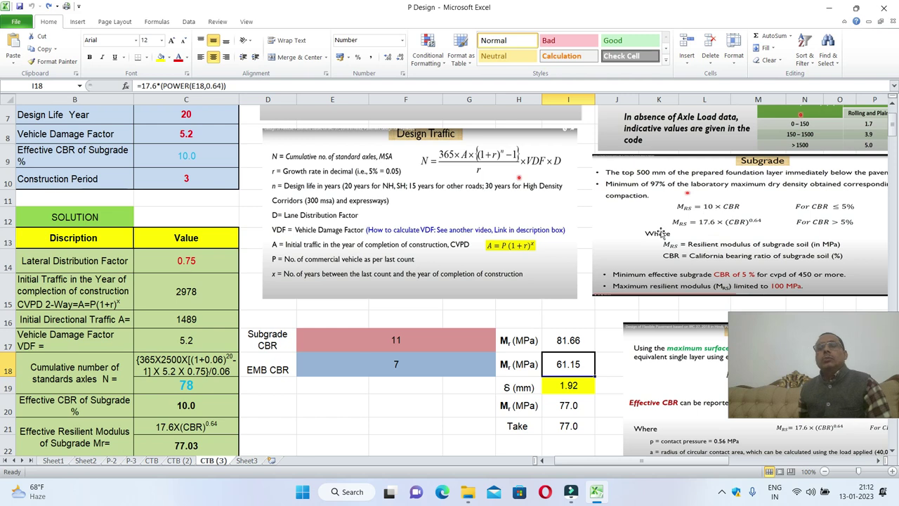
Check the subgrade resilient modulus formula and clear the δ (mm) value in cell I19
{"action": "scroll", "coordinate": [625, 259], "scroll_direction": "down", "scroll_amount": 1}
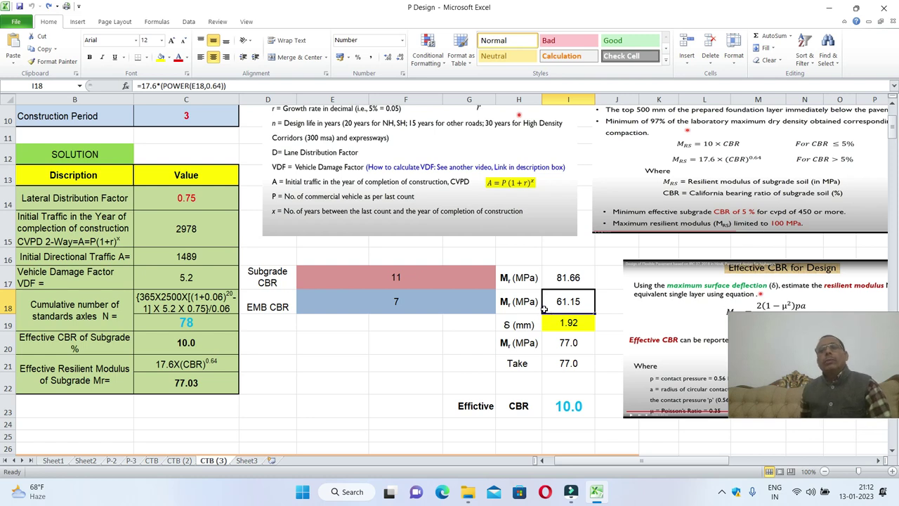
{"action": "left_click", "coordinate": [395, 277]}
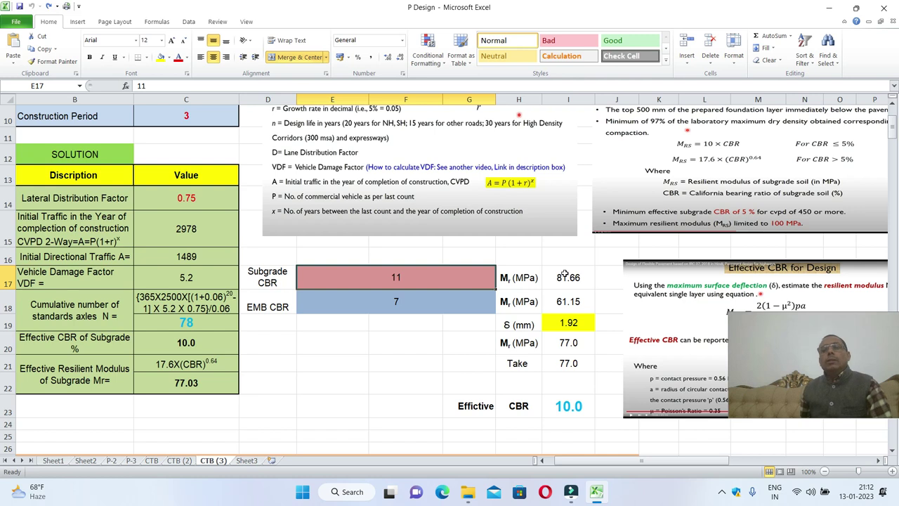
{"action": "left_click", "coordinate": [571, 276]}
{"action": "scroll", "coordinate": [571, 278], "scroll_direction": "down", "scroll_amount": 1}
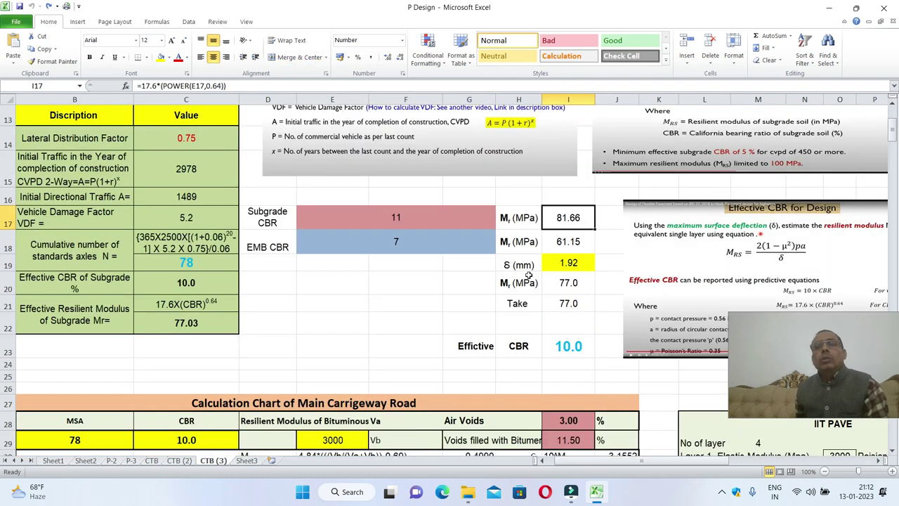
{"action": "left_click", "coordinate": [564, 267]}
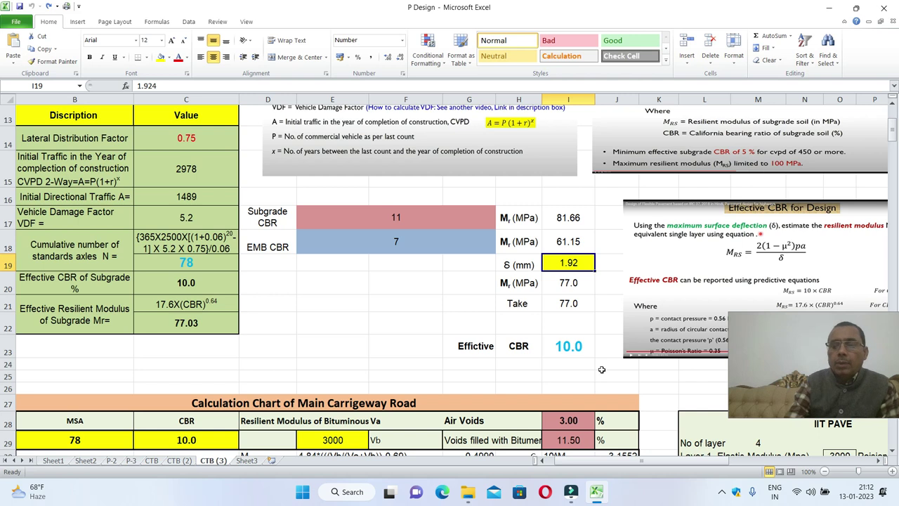
{"action": "key", "text": "Delete"}
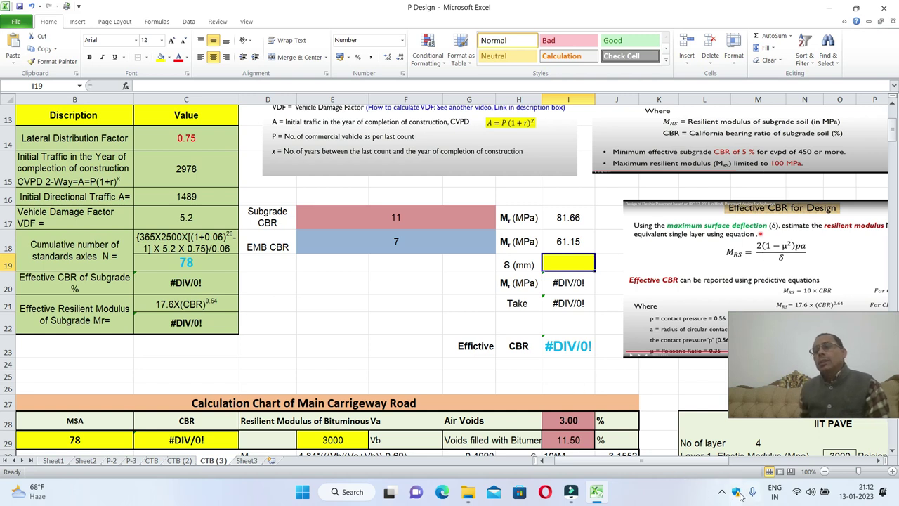
Launch IITPAVE_EX from the IIT P folder and close the file explorer window
{"action": "left_click", "coordinate": [884, 457]}
{"action": "left_click", "coordinate": [882, 459]}
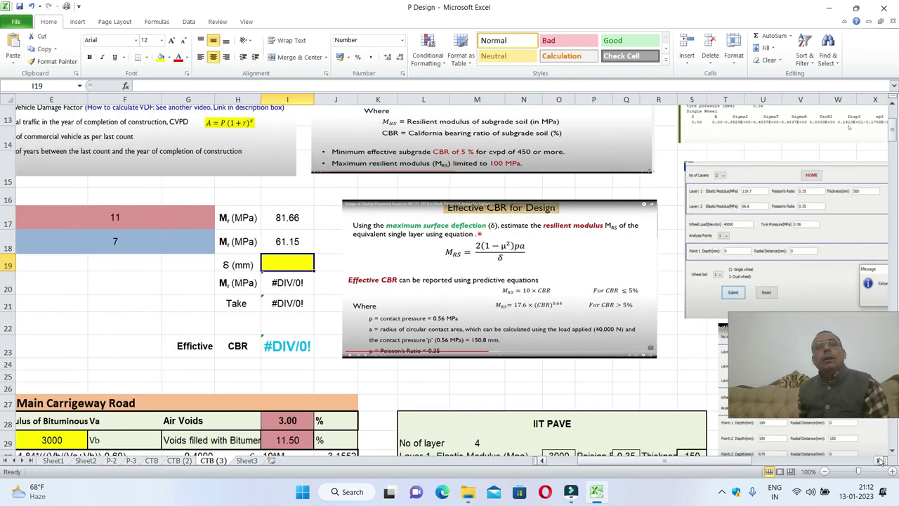
{"action": "left_click", "coordinate": [880, 460]}
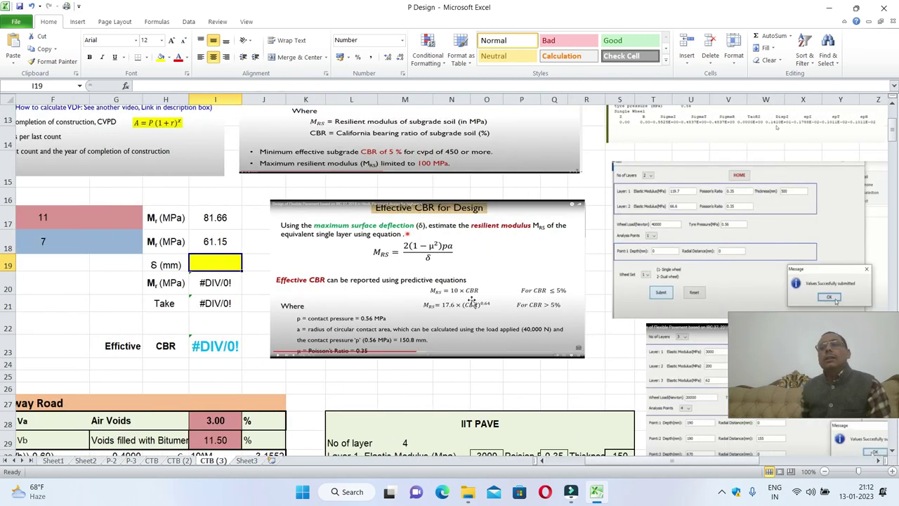
{"action": "scroll", "coordinate": [453, 293], "scroll_direction": "up", "scroll_amount": 1}
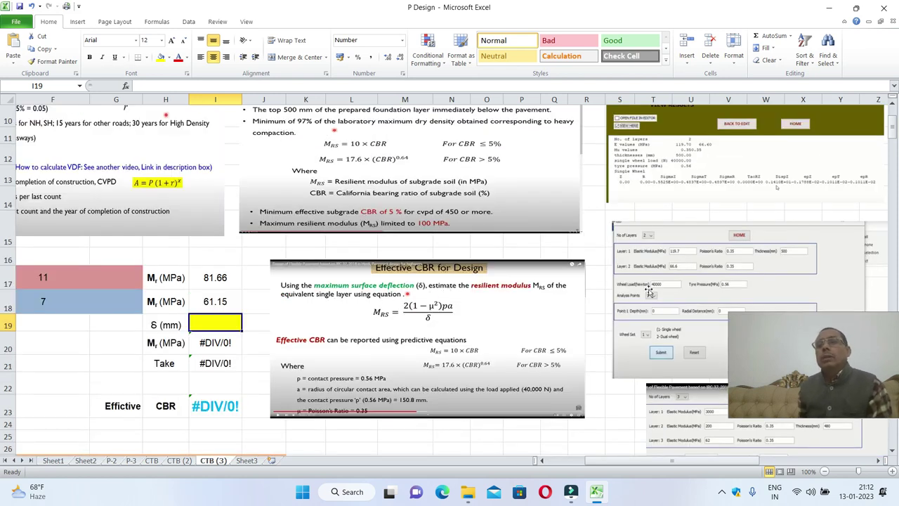
{"action": "left_click", "coordinate": [596, 497]}
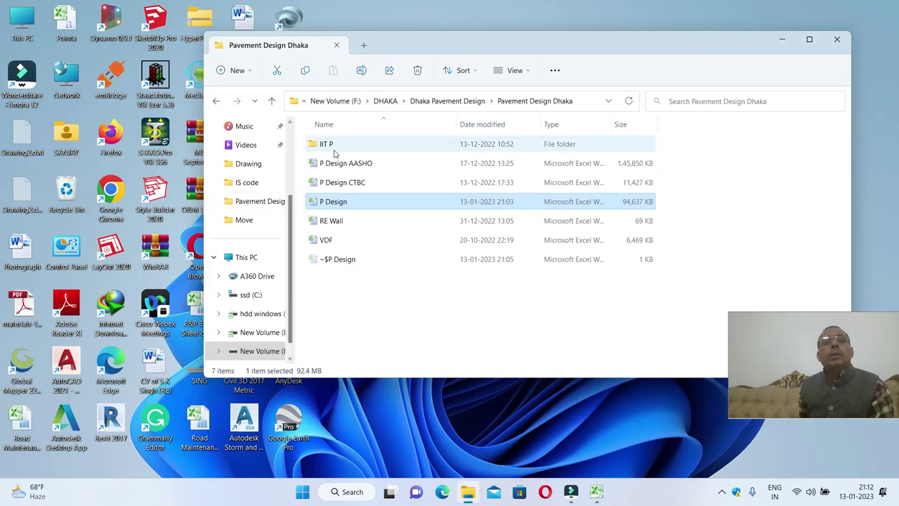
{"action": "double_click", "coordinate": [325, 145]}
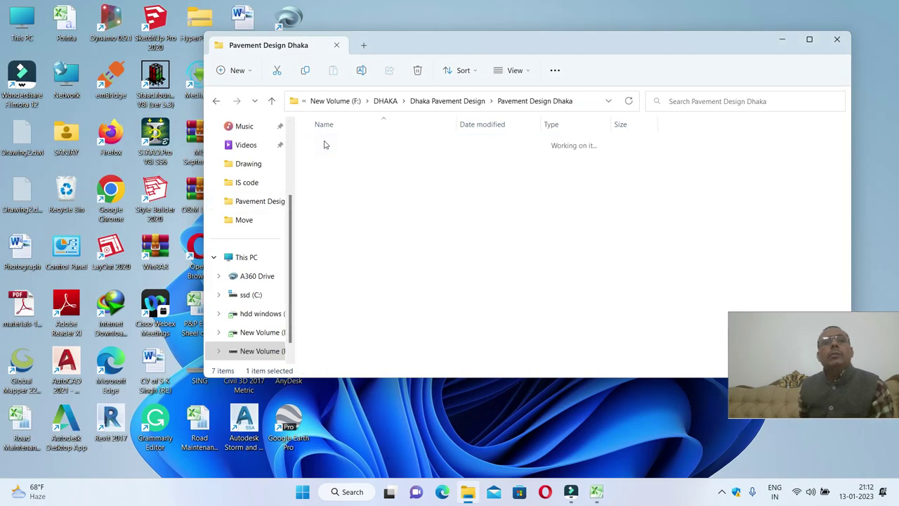
{"action": "double_click", "coordinate": [339, 317]}
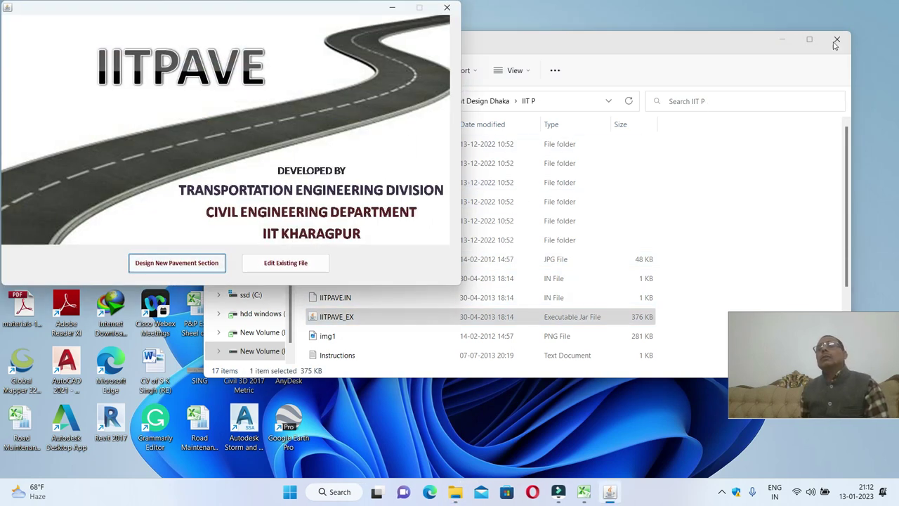
{"action": "left_click", "coordinate": [837, 41]}
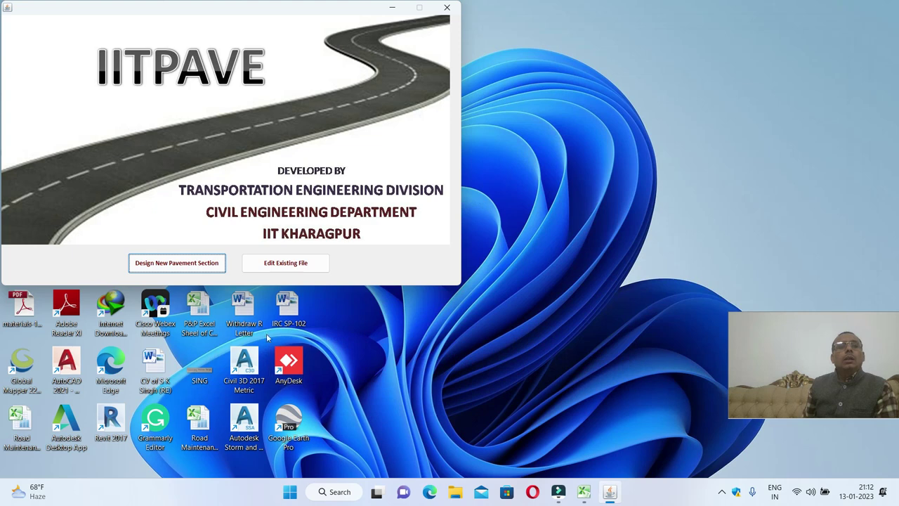
Start a new pavement section design with 2 layers
{"action": "left_click", "coordinate": [208, 273]}
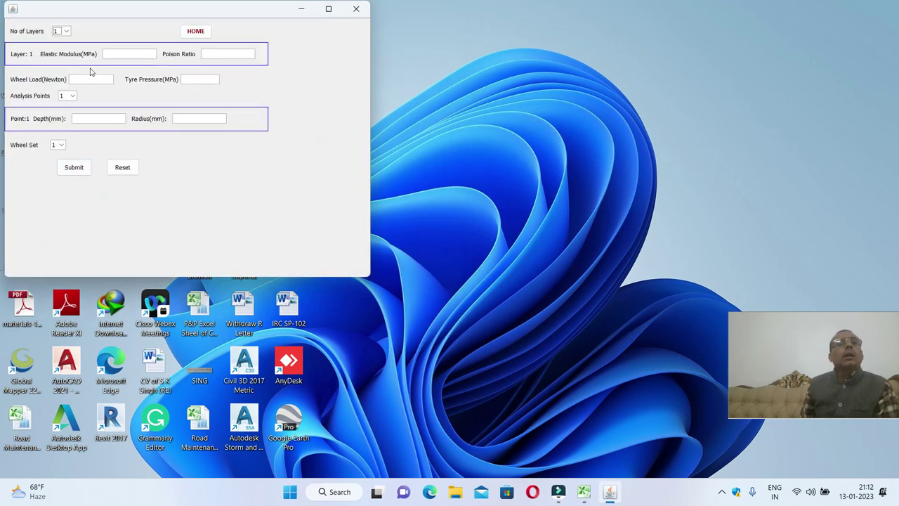
{"action": "left_click", "coordinate": [62, 31]}
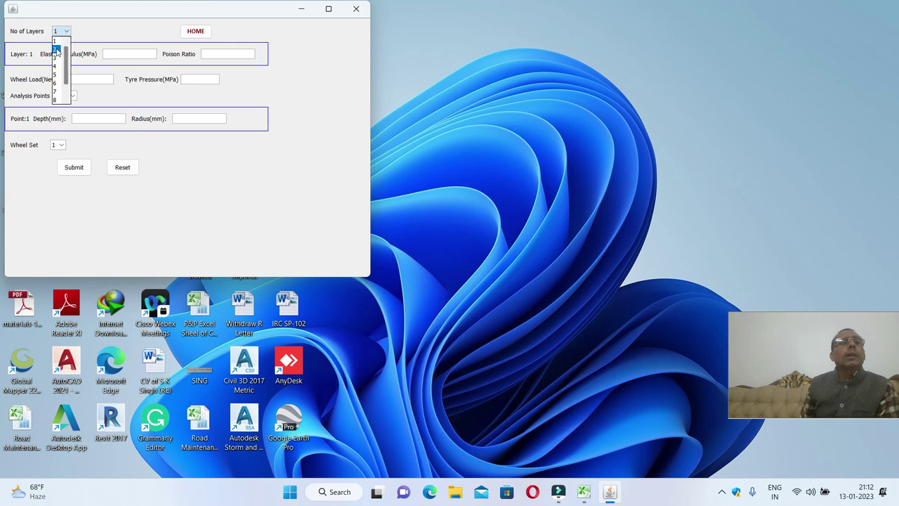
{"action": "left_click", "coordinate": [57, 50]}
{"action": "left_click", "coordinate": [120, 53]}
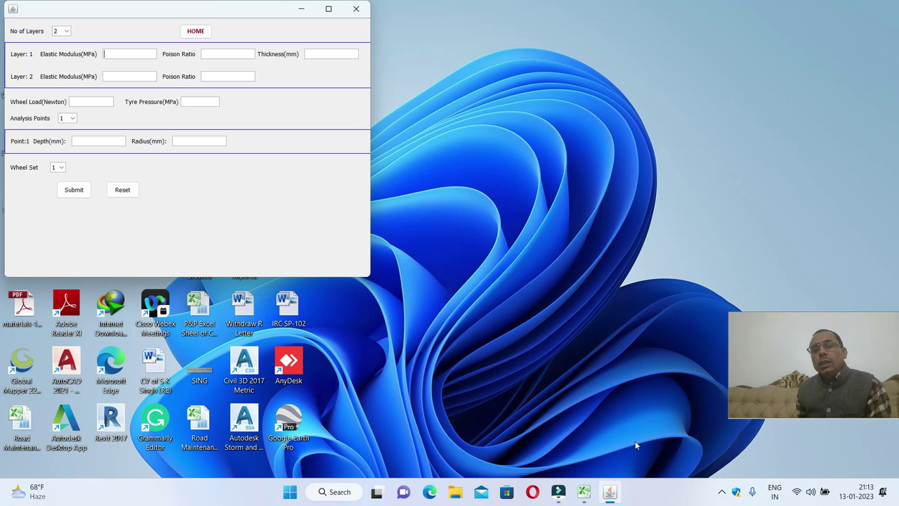
Enter elastic moduli 81.66 and 61.15 MPa for layers 1 and 2, Poisson ratio 0.35 for both, and layer 1 thickness 500 mm
{"action": "left_click", "coordinate": [584, 492]}
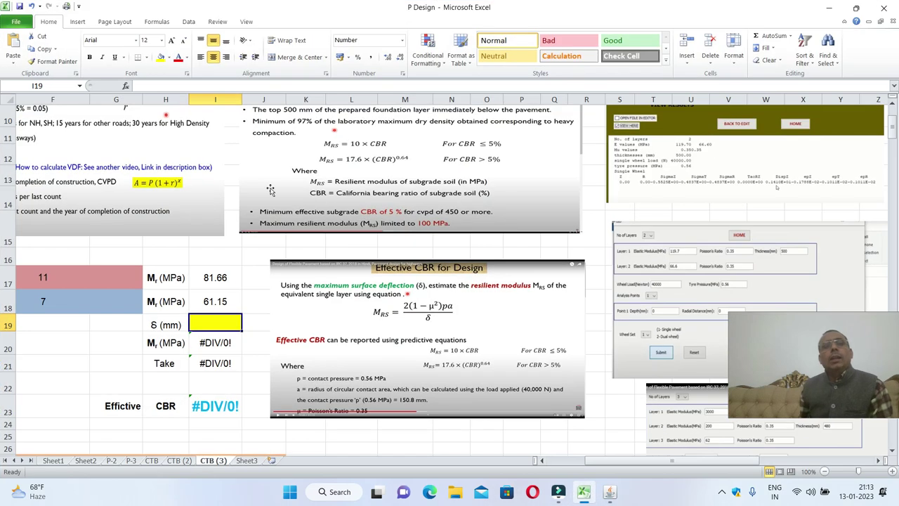
{"action": "left_click", "coordinate": [609, 491]}
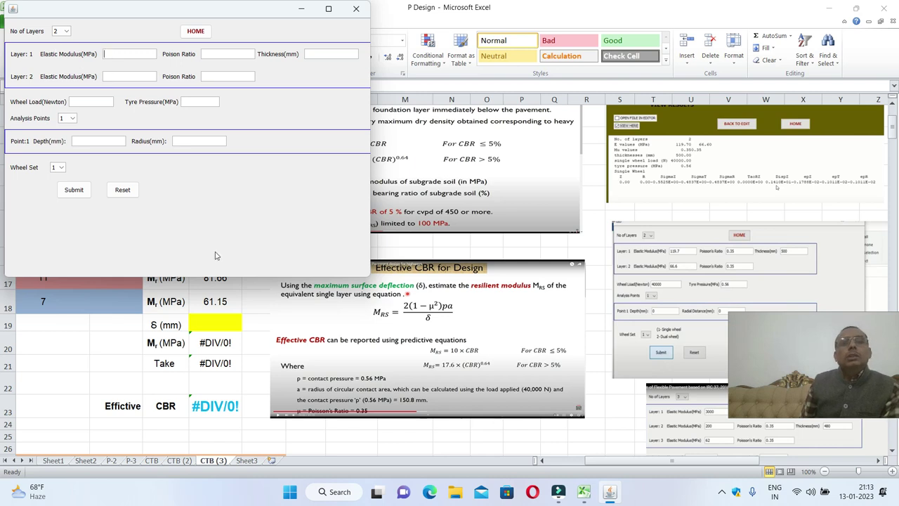
{"action": "left_click", "coordinate": [228, 314]}
{"action": "scroll", "coordinate": [226, 303], "scroll_direction": "up", "scroll_amount": 1}
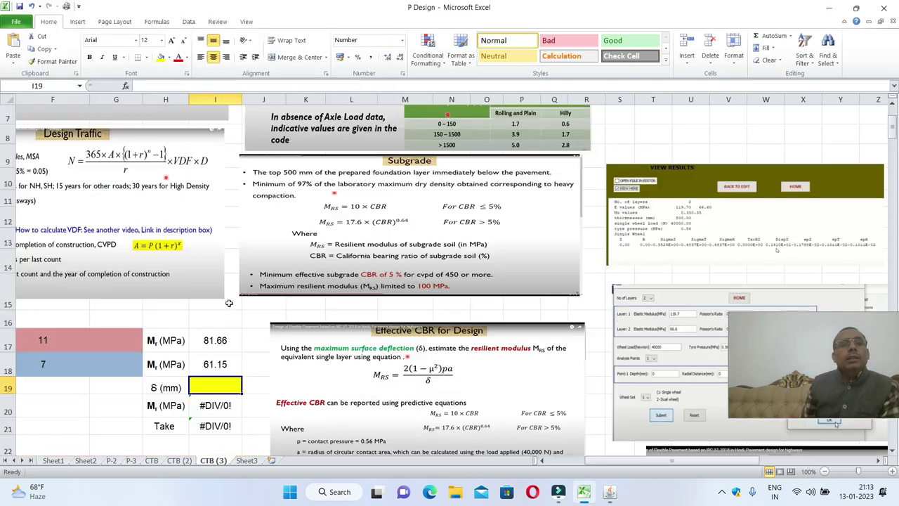
{"action": "left_click", "coordinate": [212, 340]}
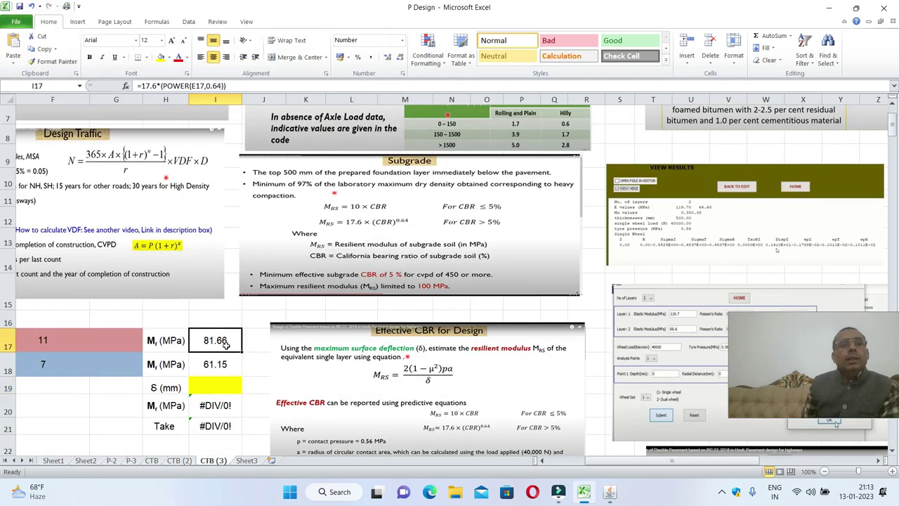
{"action": "left_click", "coordinate": [611, 496]}
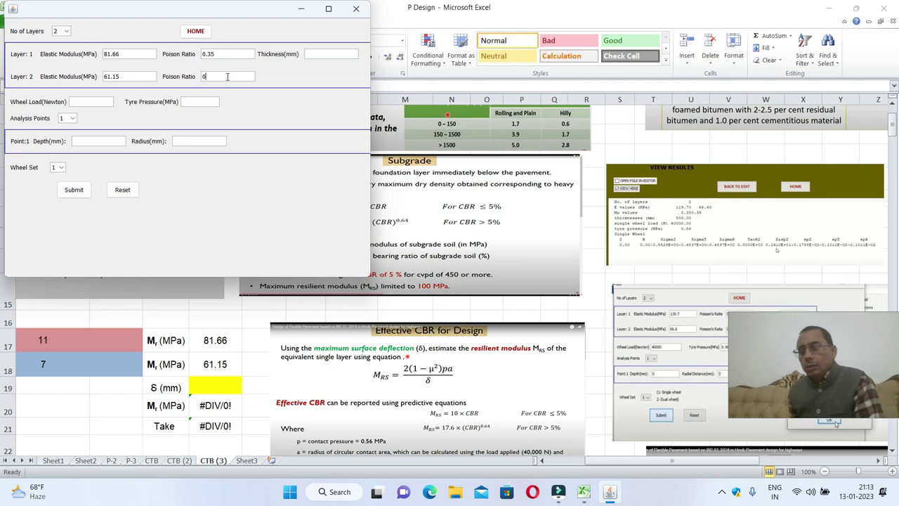
{"action": "type", "text": "35"}
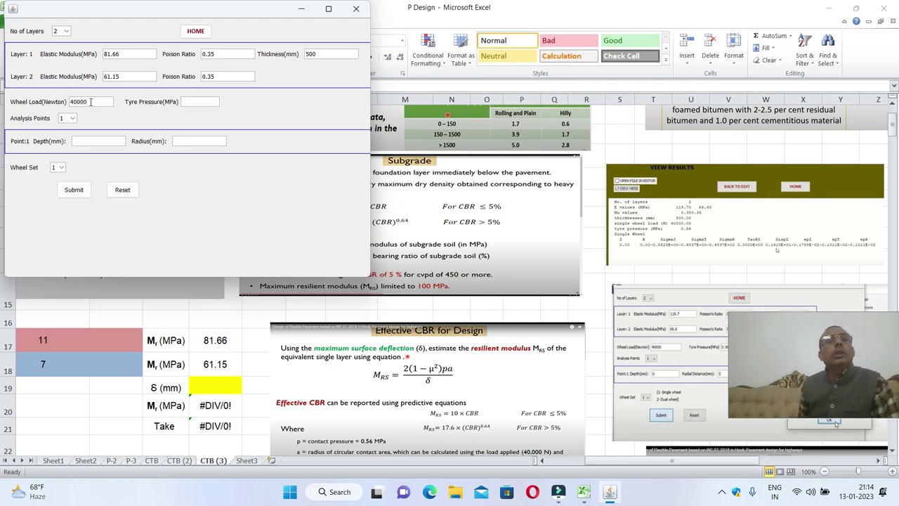
Set the wheel load to 40000 N, tyre pressure to 0.56 MPa, and point 1 depth and radius to 0 mm
{"action": "left_click", "coordinate": [203, 102]}
{"action": "type", "text": "0.56"}
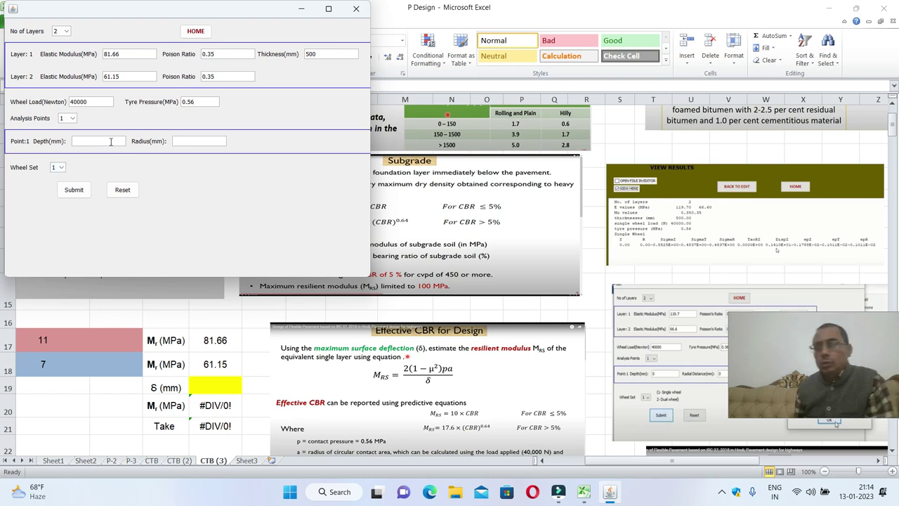
{"action": "type", "text": "00"}
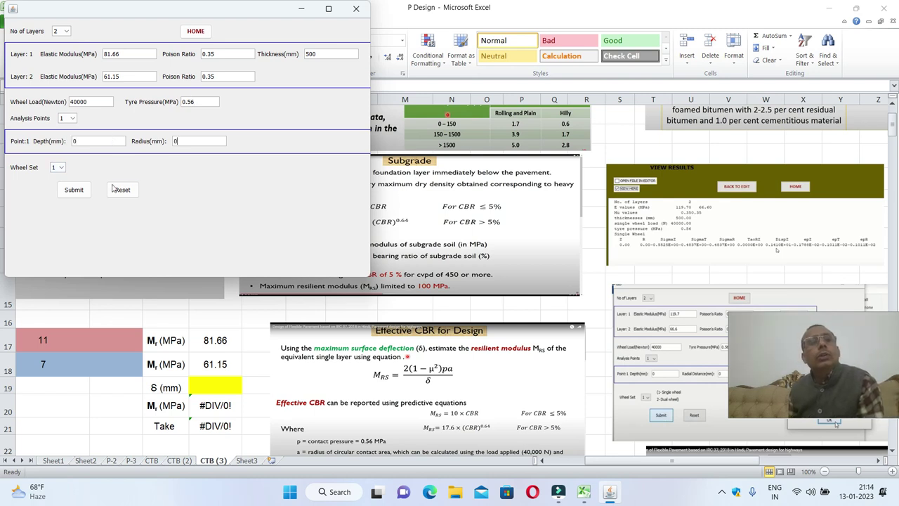
Submit the entered values, run the analysis, and display the results within the same window
{"action": "left_click", "coordinate": [74, 189]}
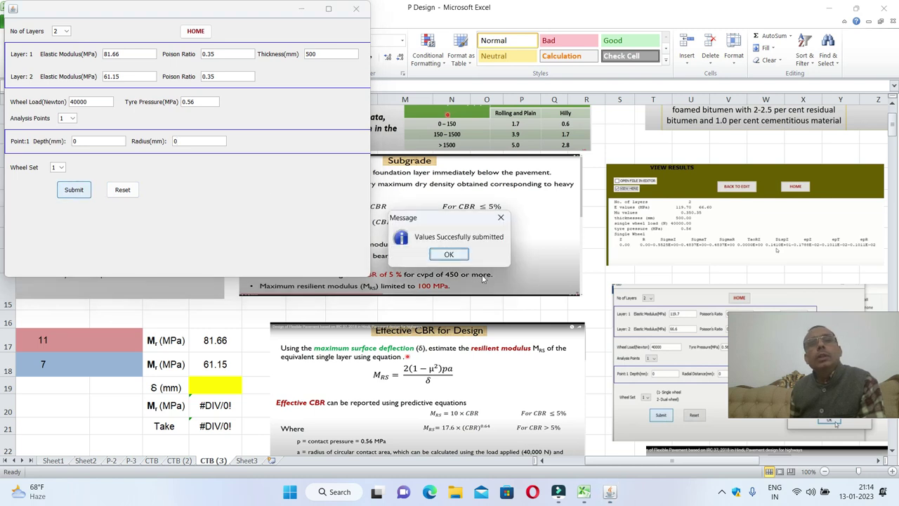
{"action": "left_click", "coordinate": [448, 254]}
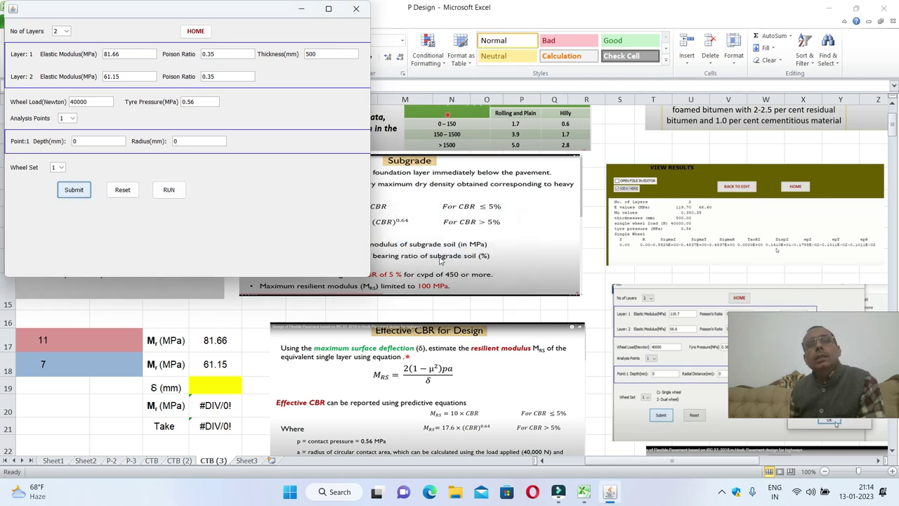
{"action": "left_click", "coordinate": [170, 190]}
{"action": "left_click", "coordinate": [443, 257]}
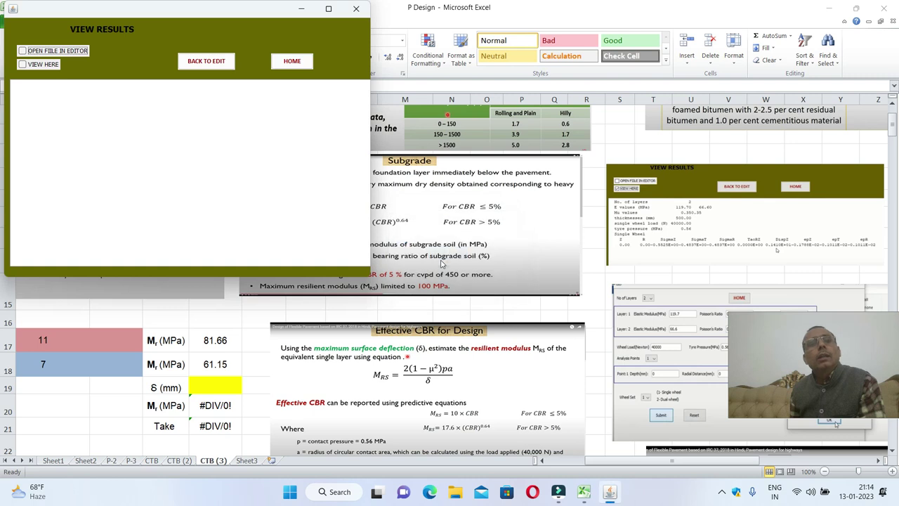
{"action": "left_click", "coordinate": [42, 65]}
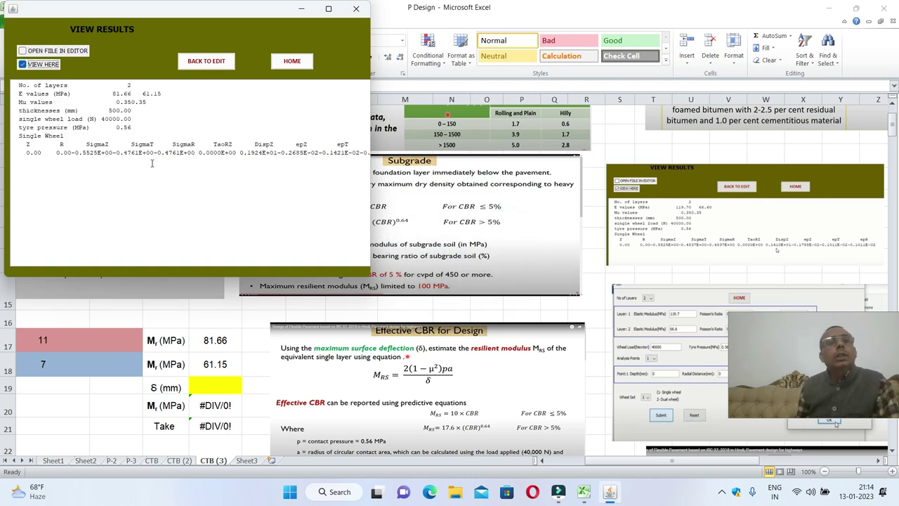
Copy the DispZ value from the results into the δ (mm) cell I19 of the P Design workbook, pasted as text only
{"action": "left_click", "coordinate": [242, 153]}
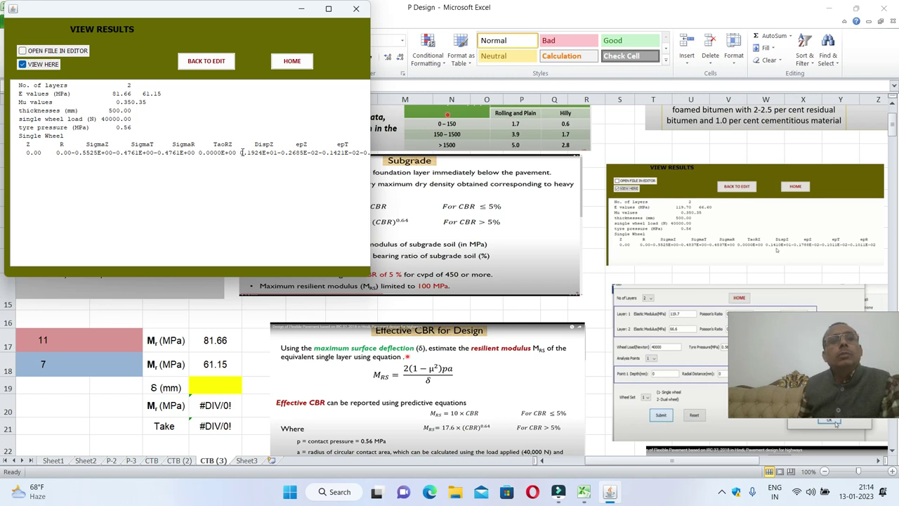
{"action": "left_click_drag", "start_coordinate": [239, 154], "coordinate": [279, 153]}
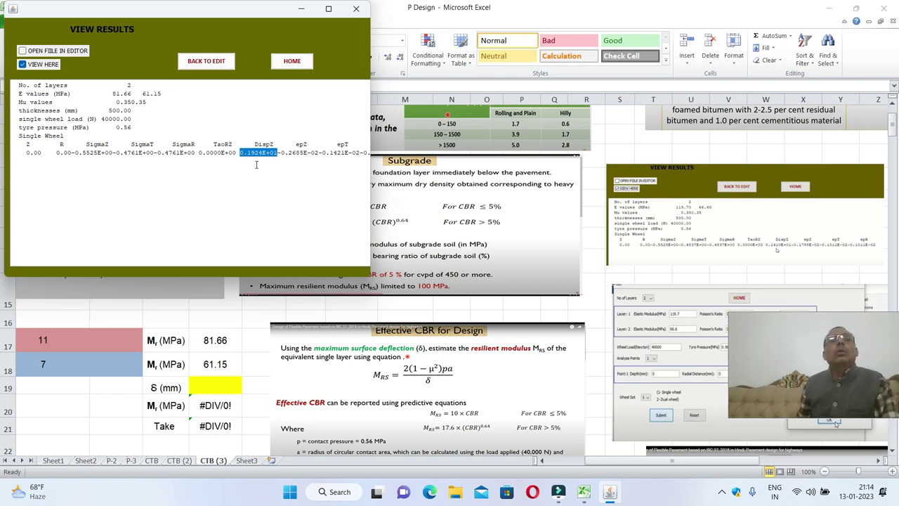
{"action": "left_click", "coordinate": [242, 334]}
{"action": "left_click", "coordinate": [220, 378]}
{"action": "right_click", "coordinate": [219, 382]}
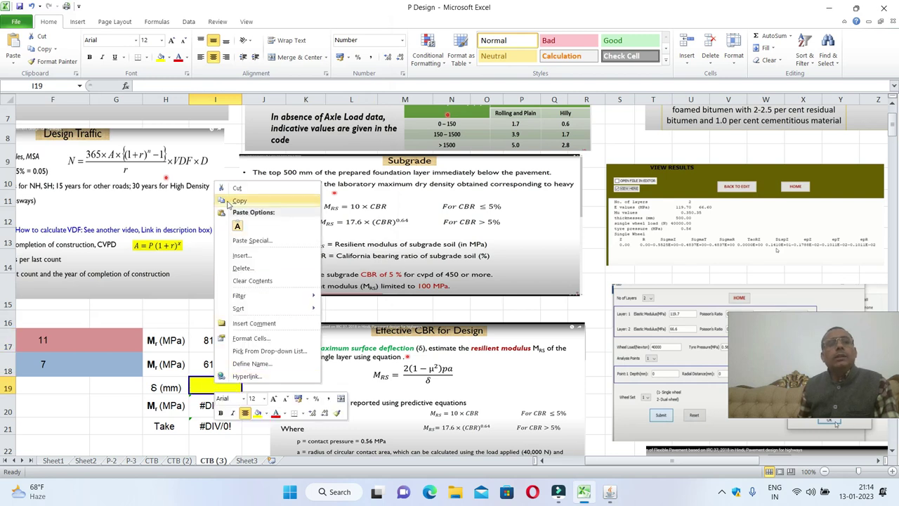
{"action": "left_click", "coordinate": [237, 224]}
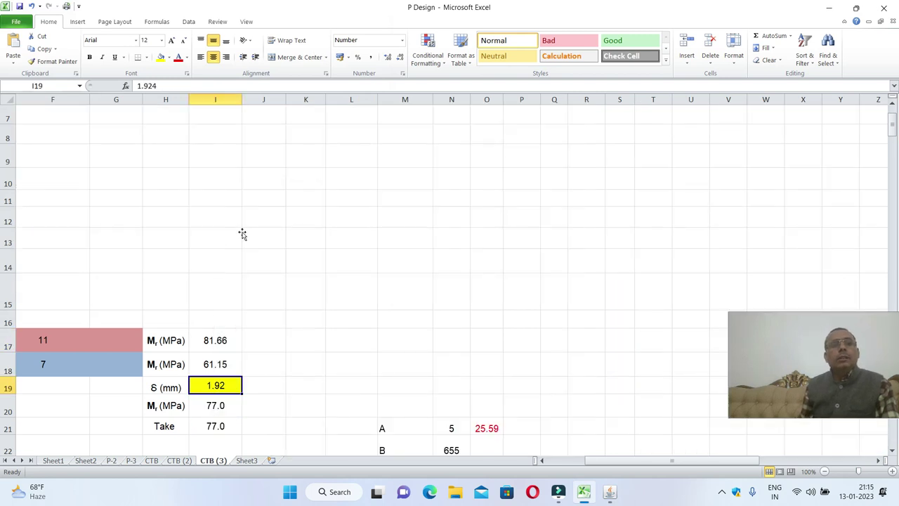
Review the resilient modulus formula in cell I20 against the subgrade and effective CBR reference equations
{"action": "scroll", "coordinate": [209, 357], "scroll_direction": "down", "scroll_amount": 2}
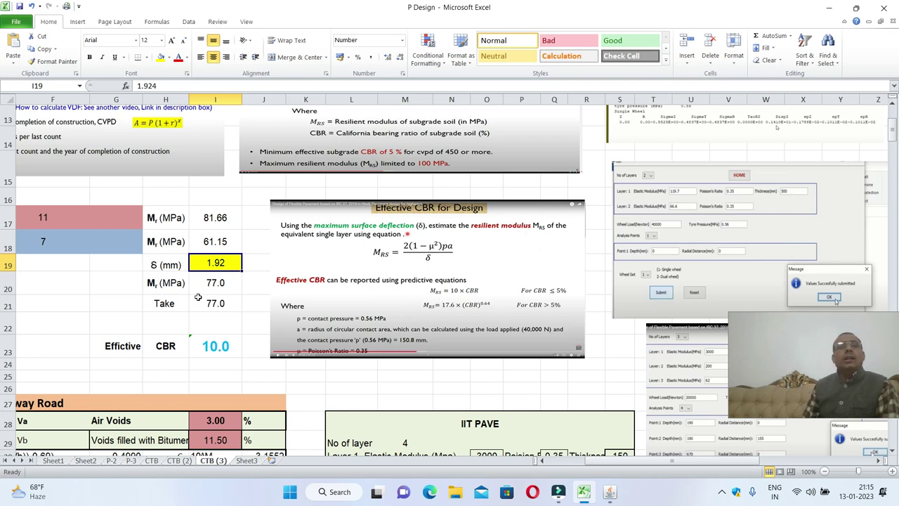
{"action": "left_click", "coordinate": [216, 283]}
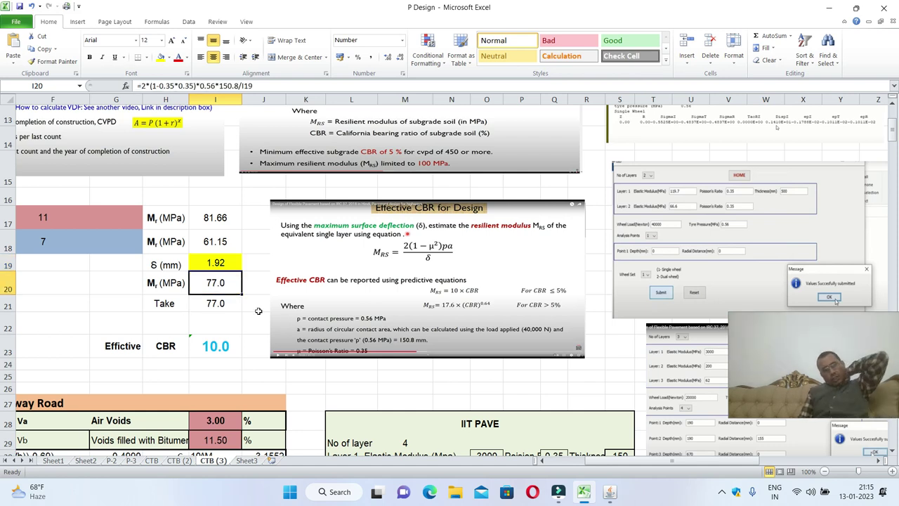
{"action": "scroll", "coordinate": [287, 228], "scroll_direction": "up", "scroll_amount": 3}
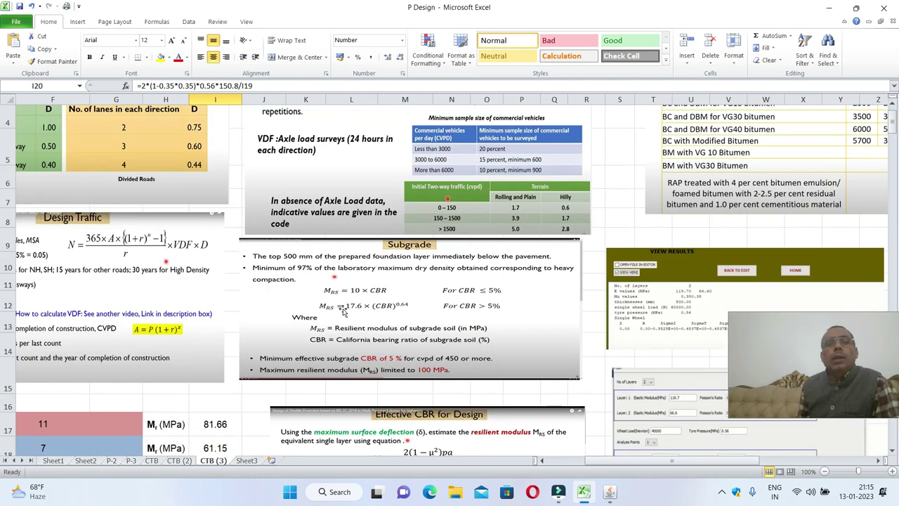
{"action": "scroll", "coordinate": [309, 327], "scroll_direction": "down", "scroll_amount": 2}
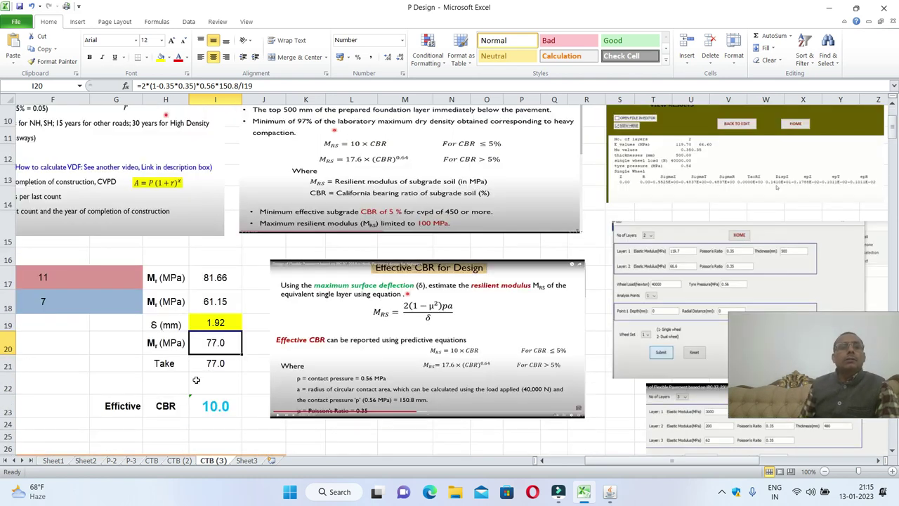
Examine the effective CBR formula in cell I23 against the subgrade and effective CBR reference equations
{"action": "scroll", "coordinate": [323, 230], "scroll_direction": "up", "scroll_amount": 1}
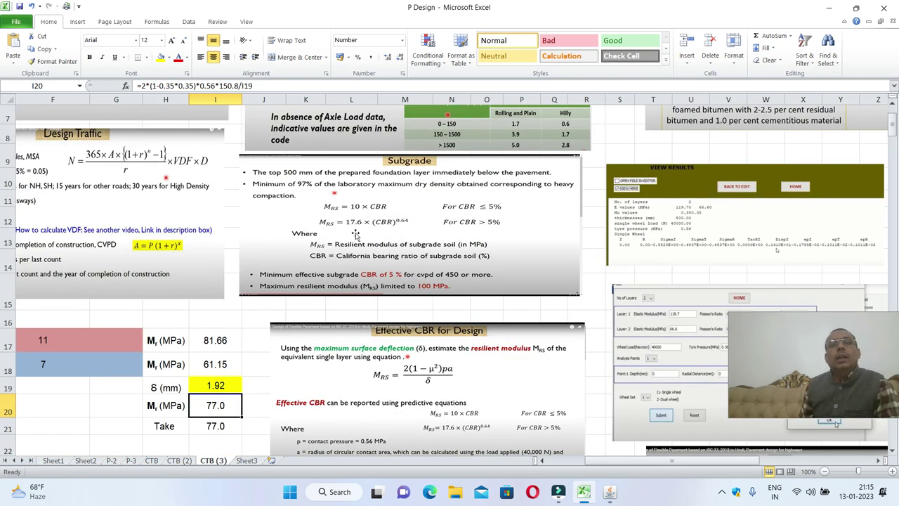
{"action": "scroll", "coordinate": [388, 228], "scroll_direction": "down", "scroll_amount": 3}
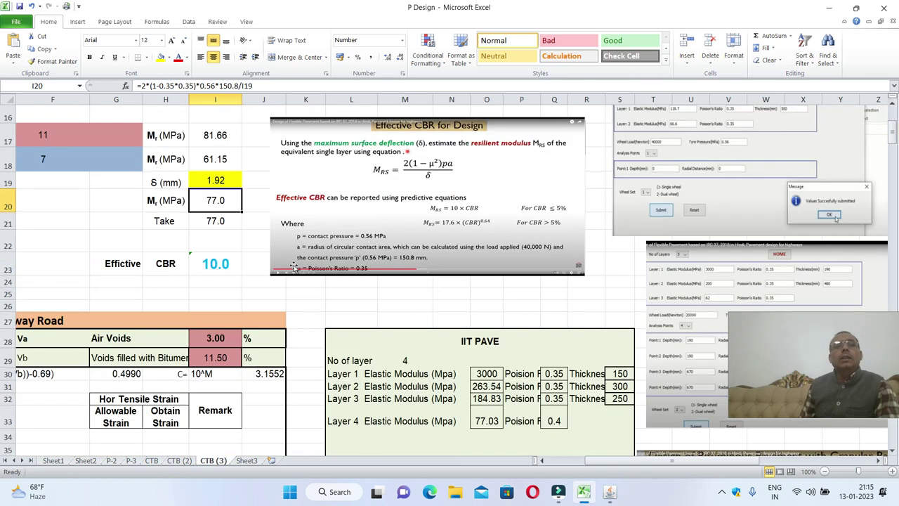
{"action": "left_click", "coordinate": [215, 263]}
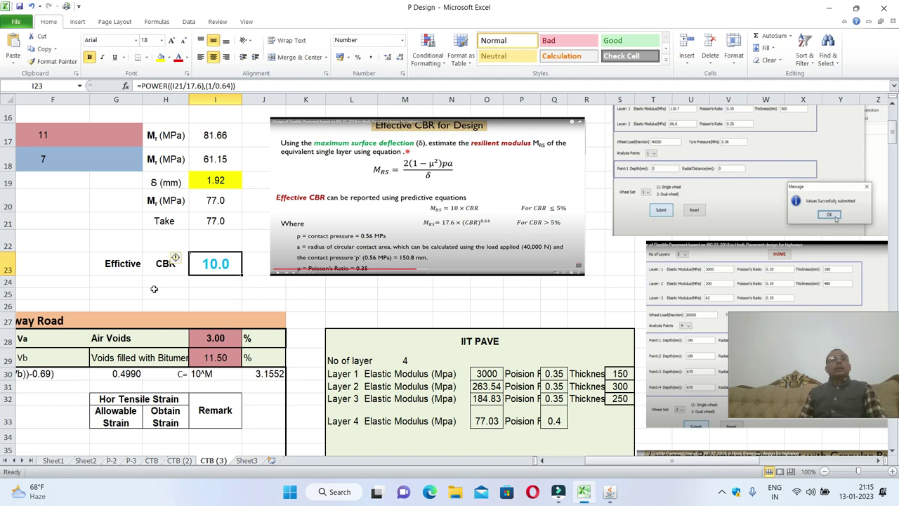
{"action": "left_click", "coordinate": [134, 282]}
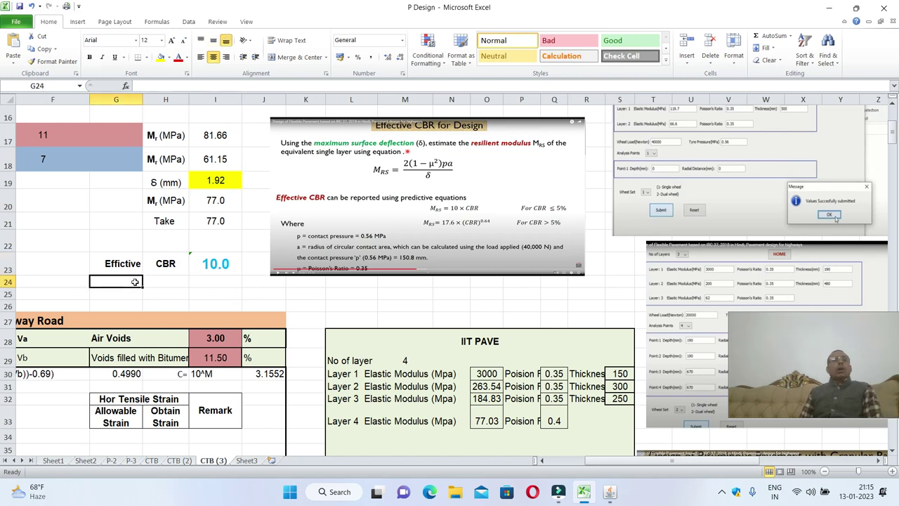
{"action": "left_click", "coordinate": [216, 263]}
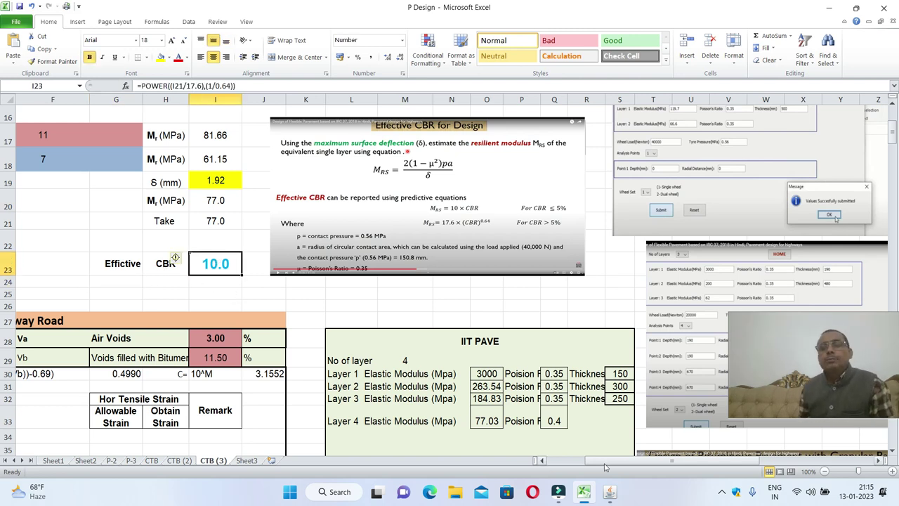
Review the MSA, CBR and bituminous resilient modulus inputs in row 29 of the main carriageway calculation chart
{"action": "left_click_drag", "start_coordinate": [597, 462], "coordinate": [571, 471]}
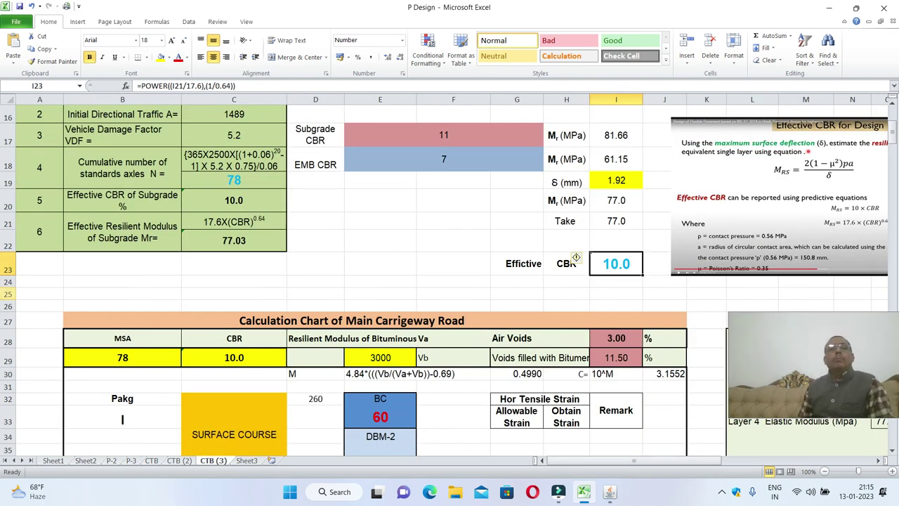
{"action": "left_click", "coordinate": [131, 369]}
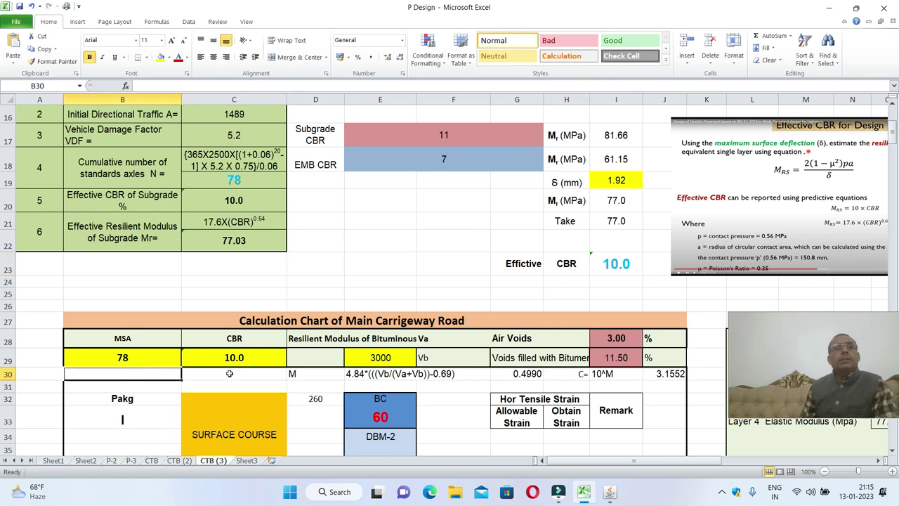
{"action": "left_click", "coordinate": [236, 361]}
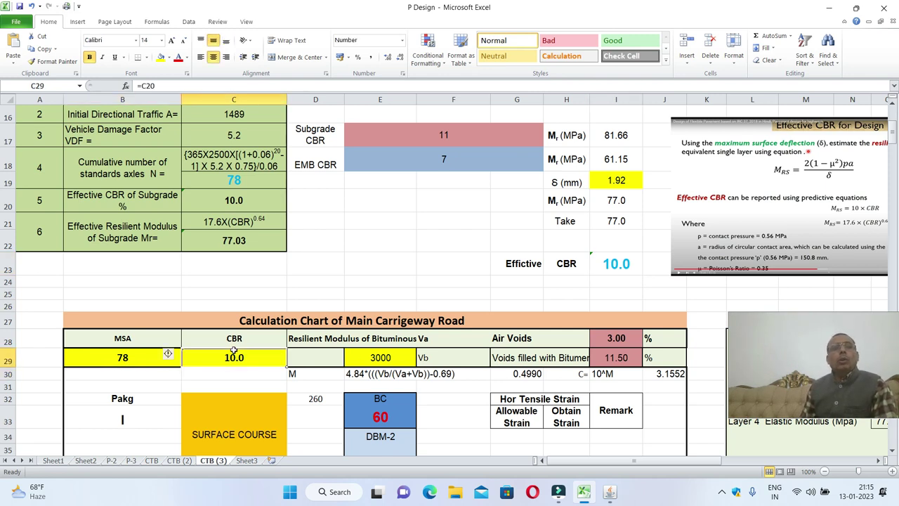
{"action": "left_click", "coordinate": [387, 238]}
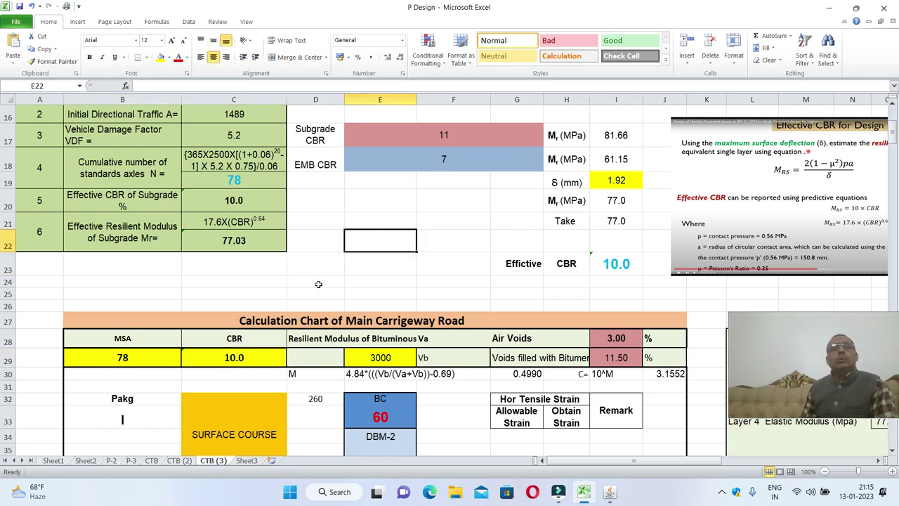
{"action": "scroll", "coordinate": [199, 310], "scroll_direction": "down", "scroll_amount": 2}
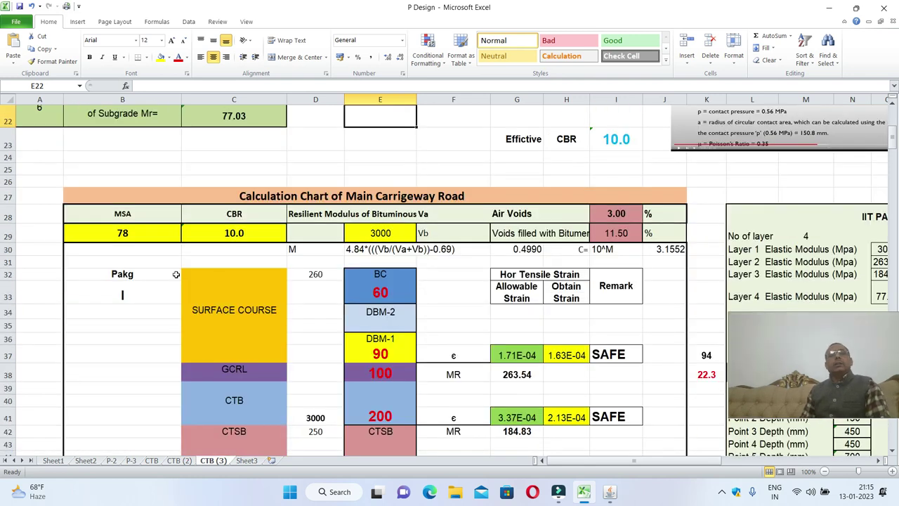
{"action": "left_click", "coordinate": [385, 235]}
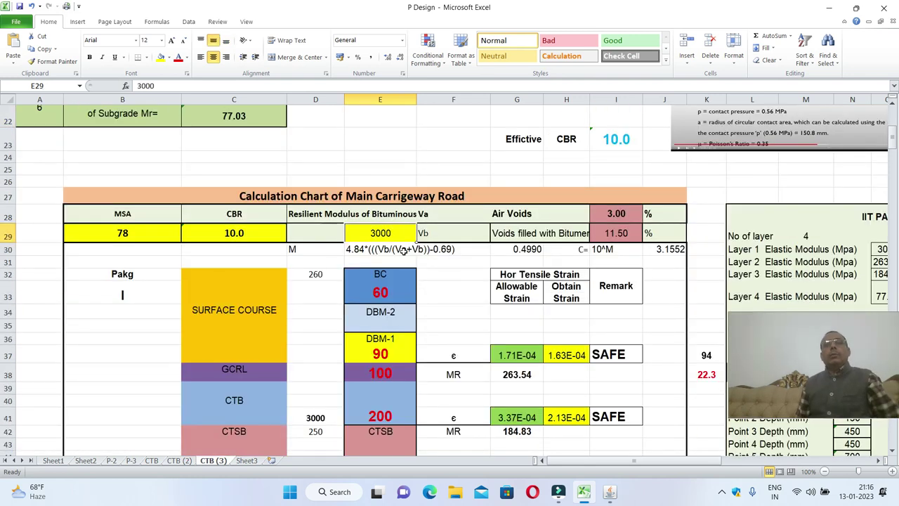
{"action": "left_click", "coordinate": [145, 225]}
{"action": "left_click", "coordinate": [222, 234]}
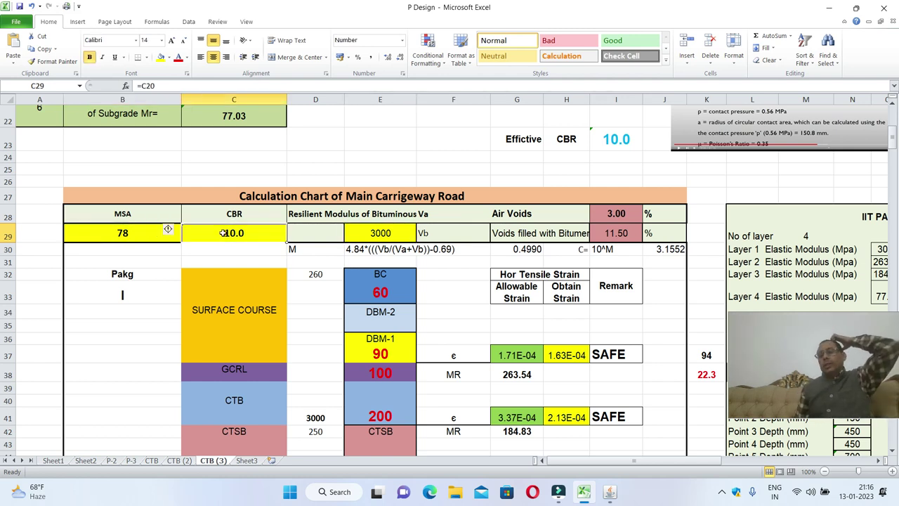
{"action": "left_click", "coordinate": [393, 236]}
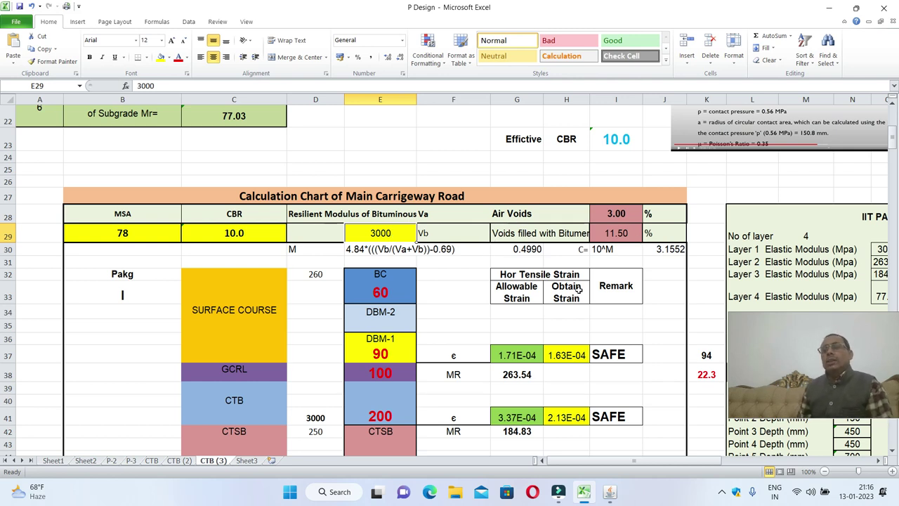
Consult the Resilient Modulus of Bituminous Mixes reference table, and return to the main carriageway calculation chart
{"action": "left_click", "coordinate": [880, 460]}
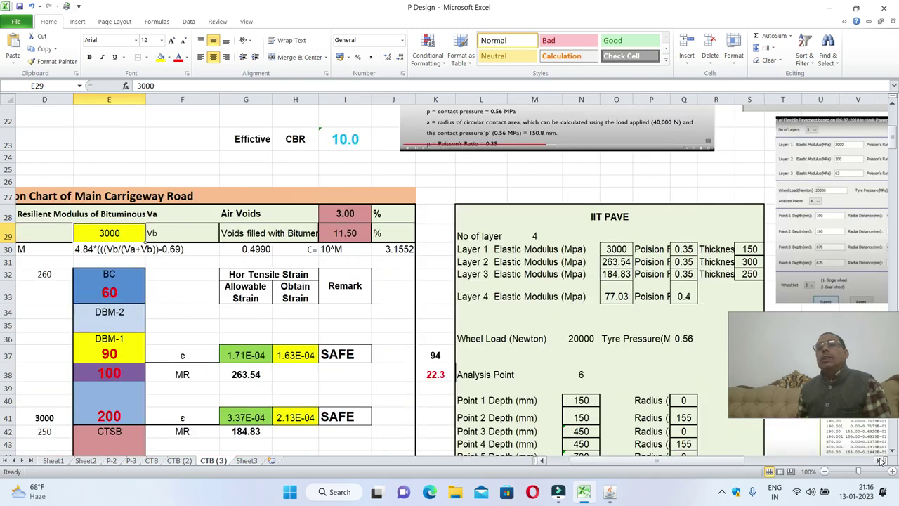
{"action": "scroll", "coordinate": [781, 220], "scroll_direction": "up", "scroll_amount": 7}
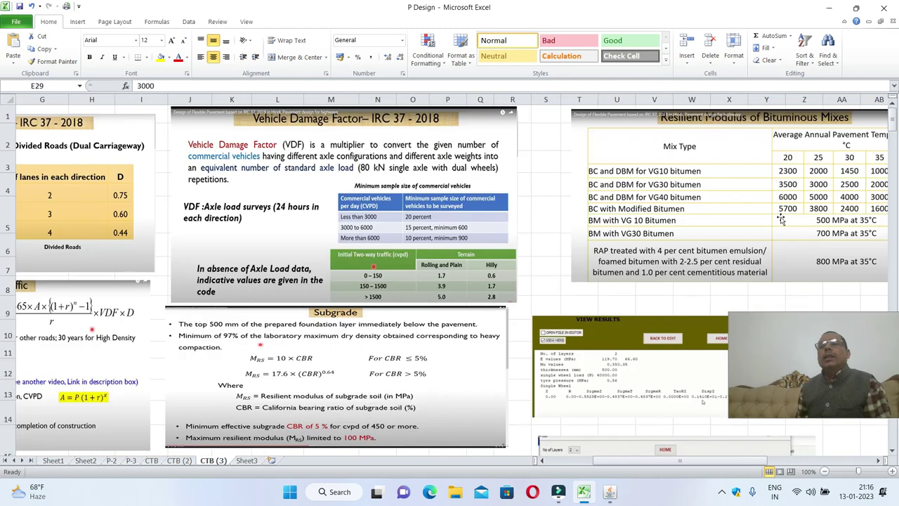
{"action": "left_click", "coordinate": [878, 460]}
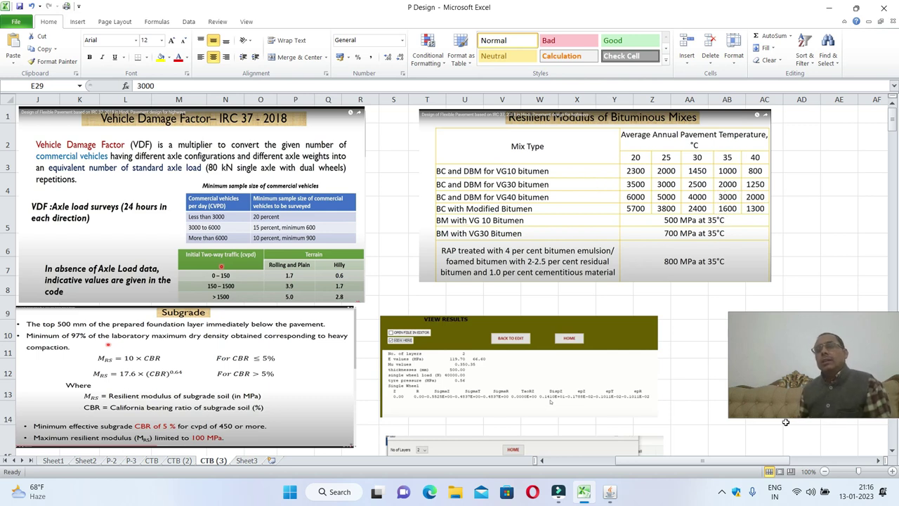
{"action": "left_click_drag", "start_coordinate": [718, 460], "coordinate": [542, 460]}
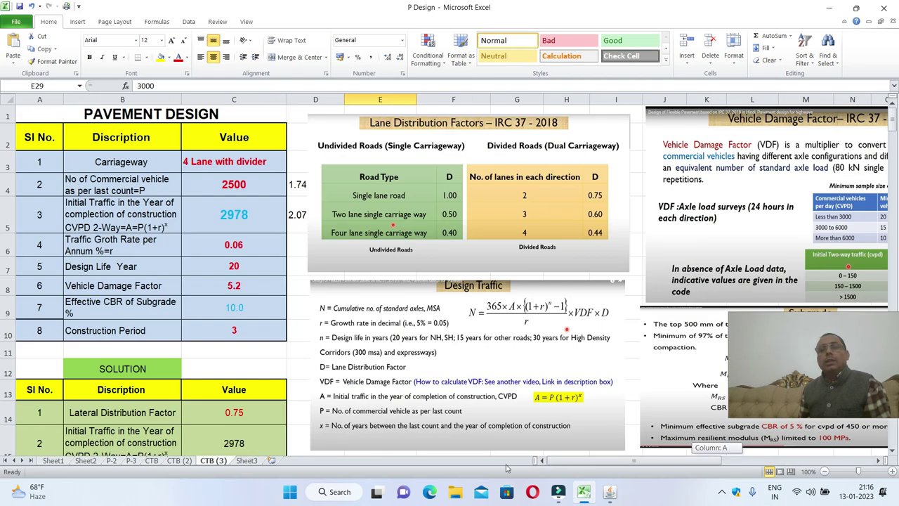
{"action": "scroll", "coordinate": [194, 310], "scroll_direction": "down", "scroll_amount": 7}
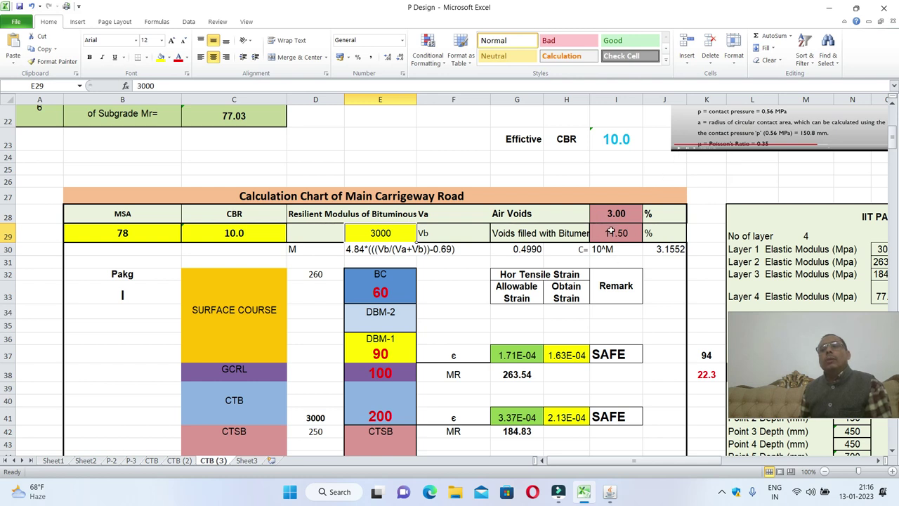
Examine the pavement layer composition, checking the thickness cells of the subgrade, CTSB, CTB and GCRL layers
{"action": "scroll", "coordinate": [611, 232], "scroll_direction": "down", "scroll_amount": 1}
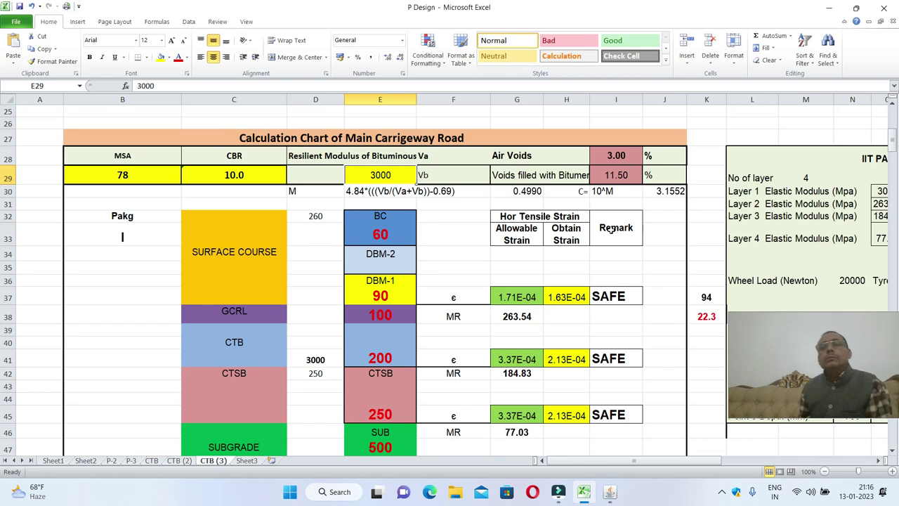
{"action": "scroll", "coordinate": [611, 232], "scroll_direction": "down", "scroll_amount": 1}
{"action": "scroll", "coordinate": [419, 186], "scroll_direction": "up", "scroll_amount": 1}
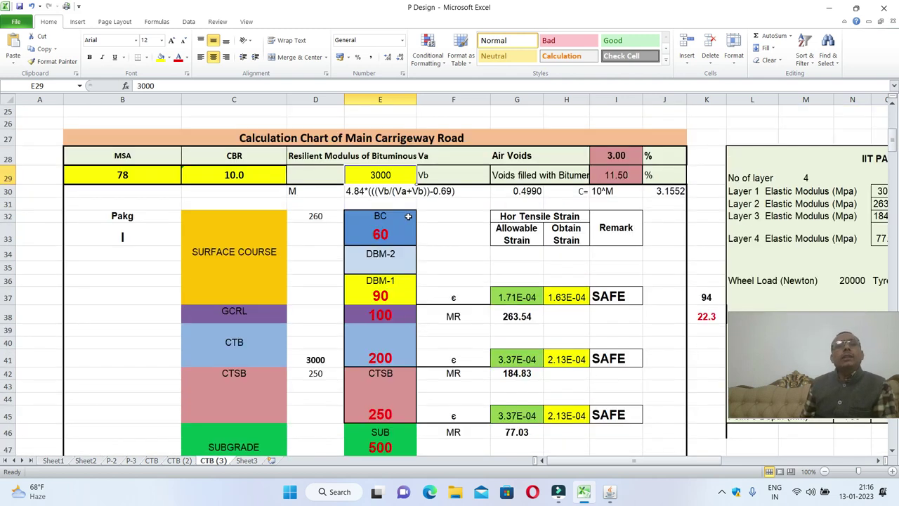
{"action": "scroll", "coordinate": [408, 217], "scroll_direction": "down", "scroll_amount": 2}
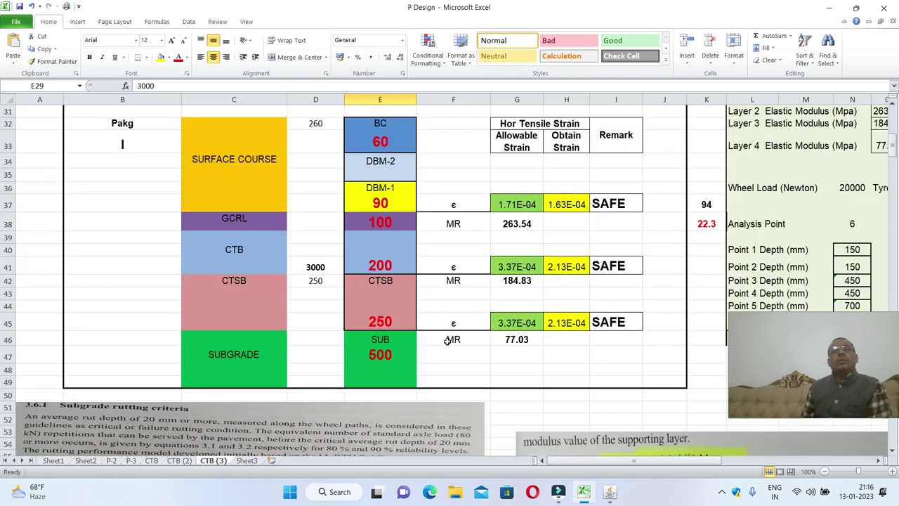
{"action": "scroll", "coordinate": [388, 307], "scroll_direction": "up", "scroll_amount": 3}
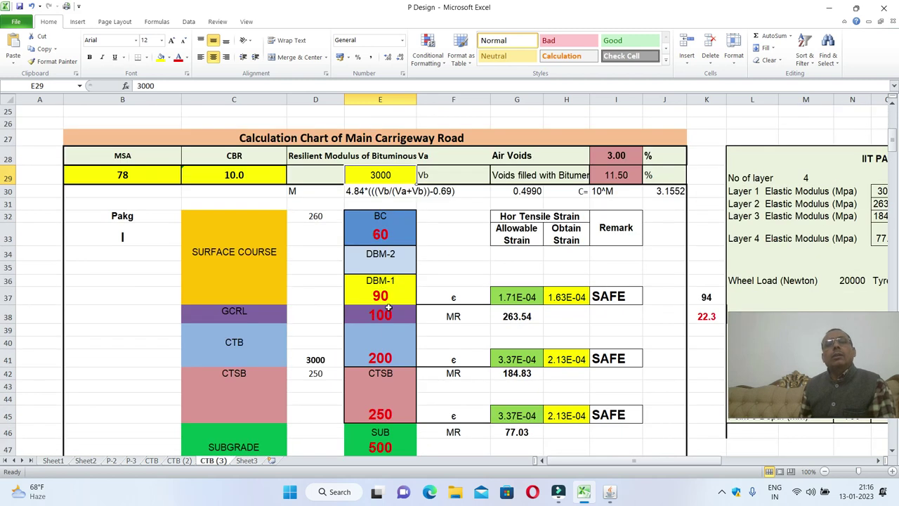
{"action": "scroll", "coordinate": [401, 302], "scroll_direction": "down", "scroll_amount": 2}
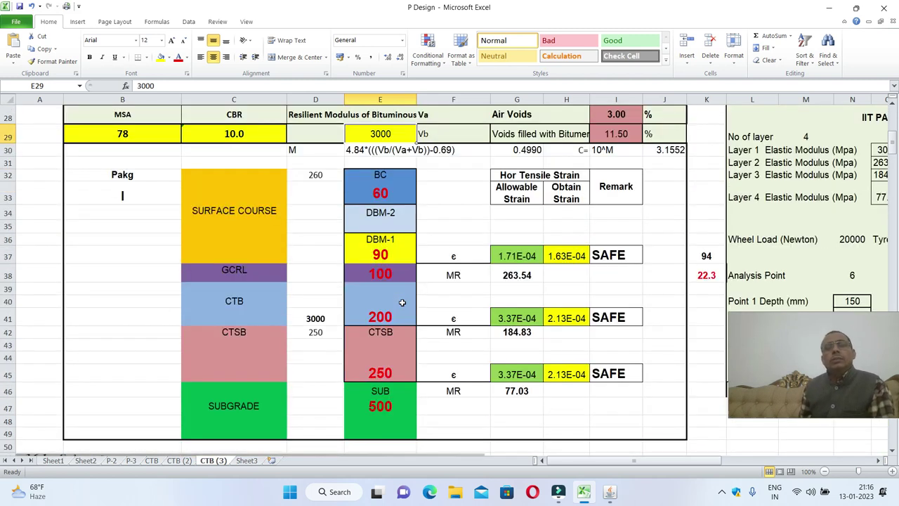
{"action": "left_click", "coordinate": [384, 409]}
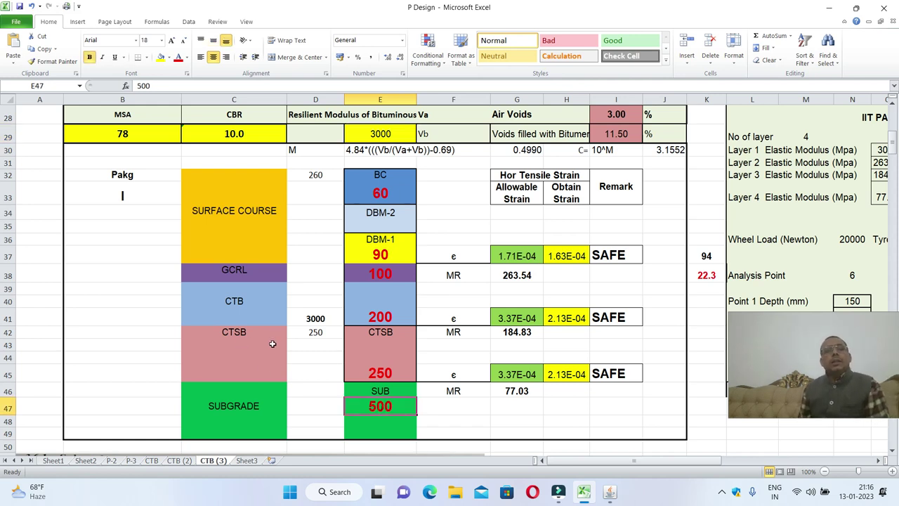
{"action": "left_click", "coordinate": [389, 376]}
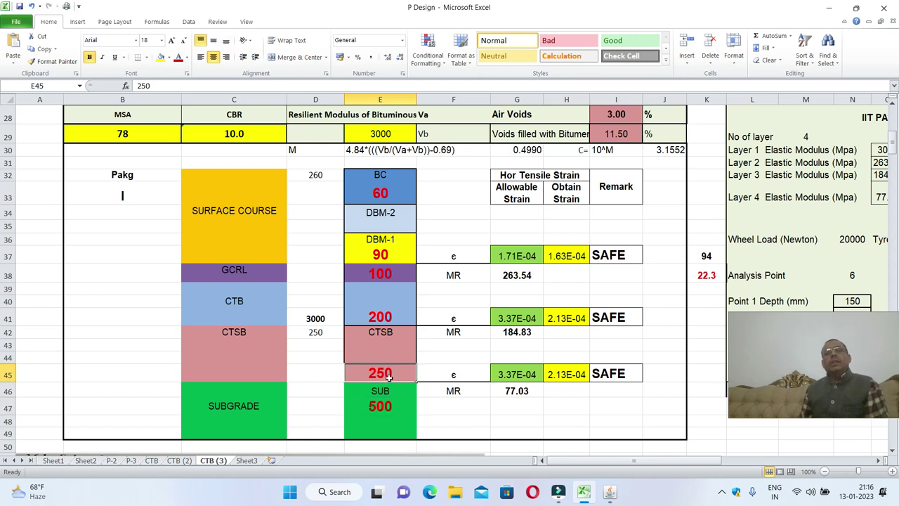
{"action": "left_click", "coordinate": [390, 317]}
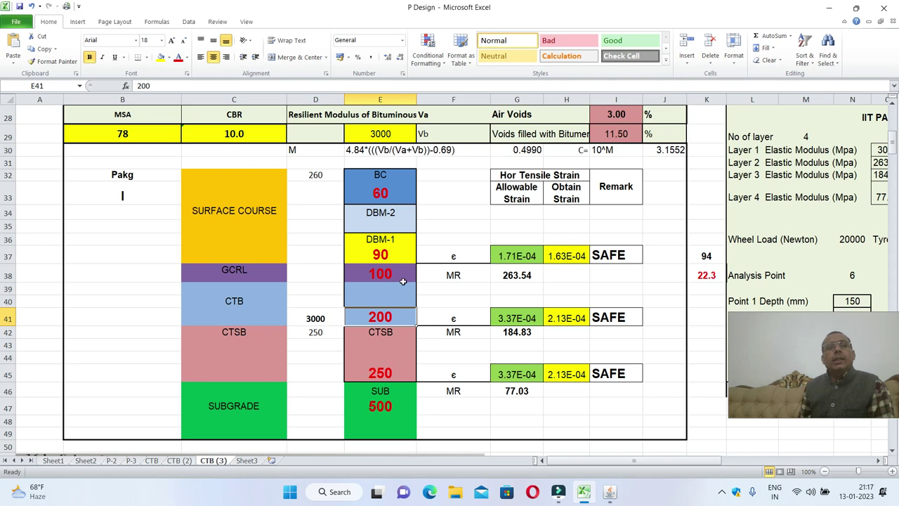
{"action": "left_click", "coordinate": [385, 275]}
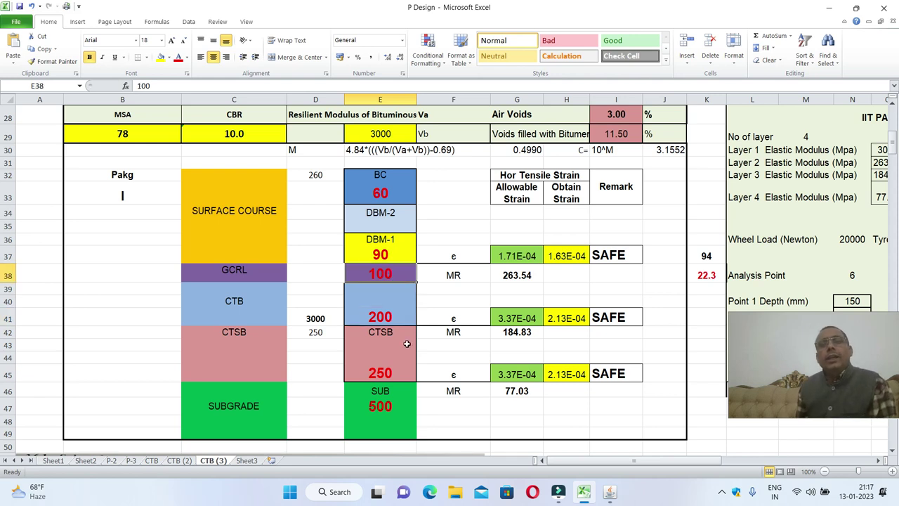
Set the DBM-1 thickness in E37 to 80 and the BC thickness in E33 to 50
{"action": "left_click", "coordinate": [387, 254]}
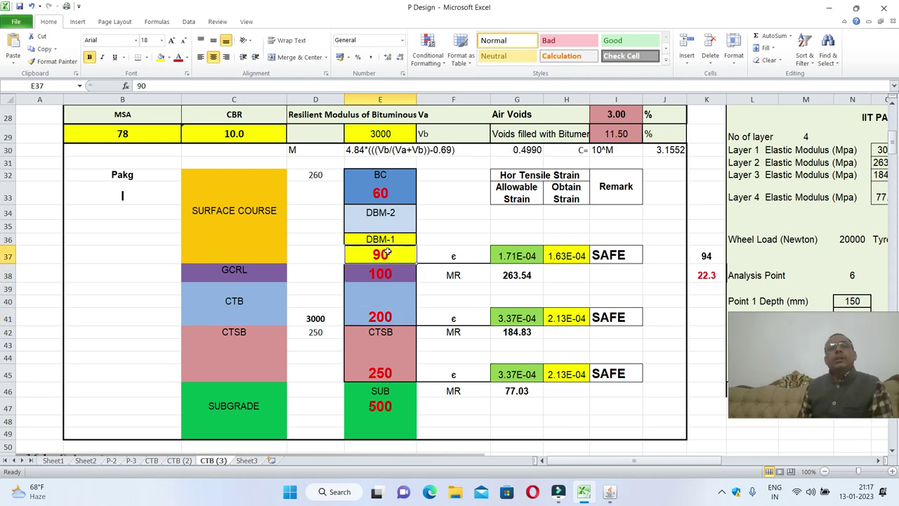
{"action": "type", "text": "80"}
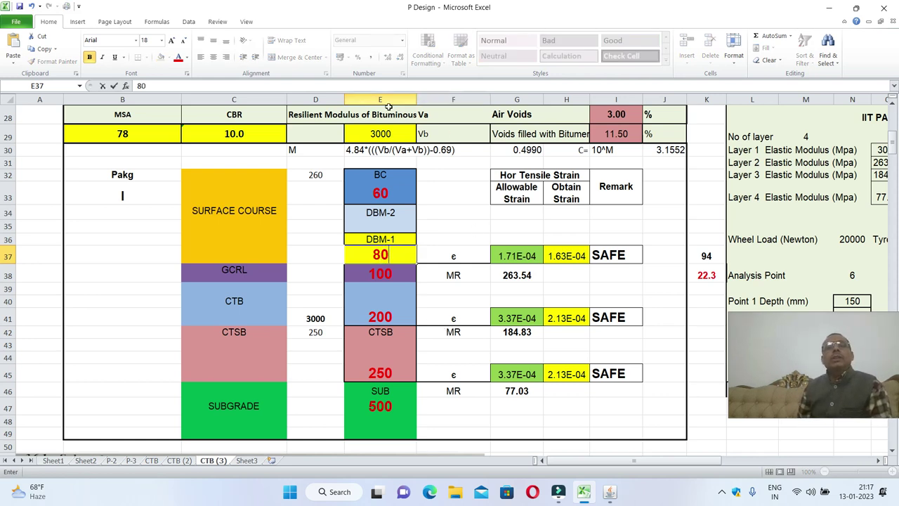
{"action": "left_click", "coordinate": [388, 199]}
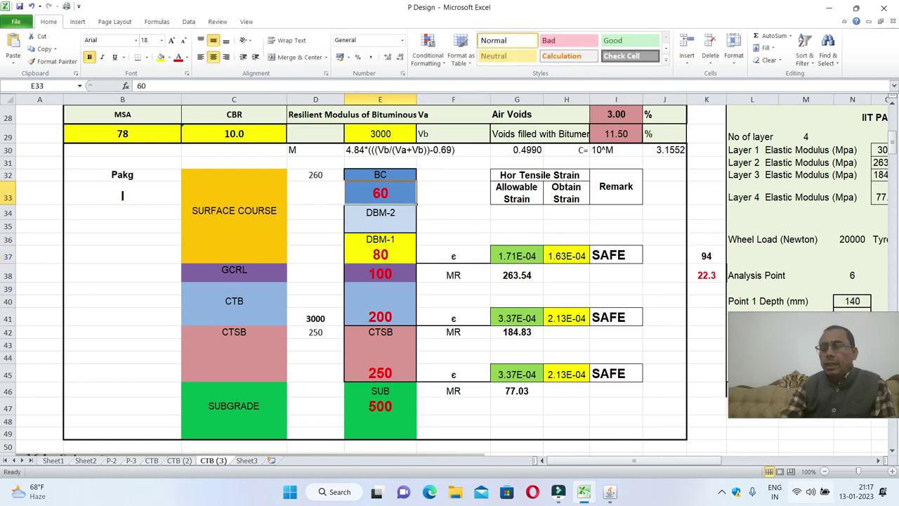
{"action": "type", "text": "50"}
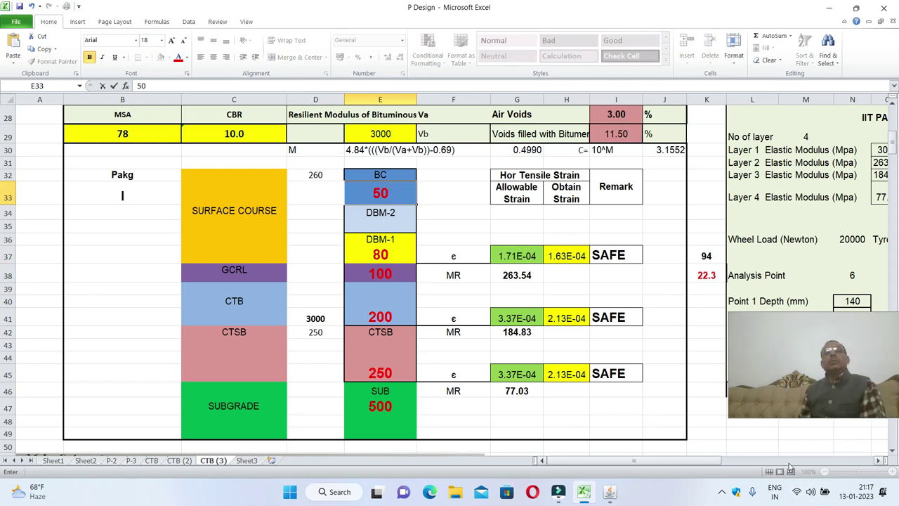
{"action": "left_click", "coordinate": [609, 291]}
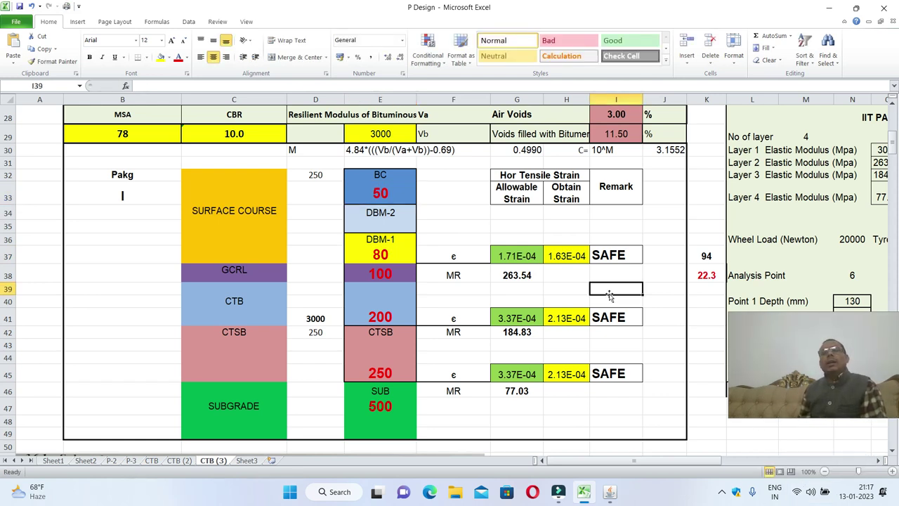
Review the strain checks and analysis point depths, and the typical cross sections showing critical strain locations in flexible pavement
{"action": "scroll", "coordinate": [495, 316], "scroll_direction": "down", "scroll_amount": 1}
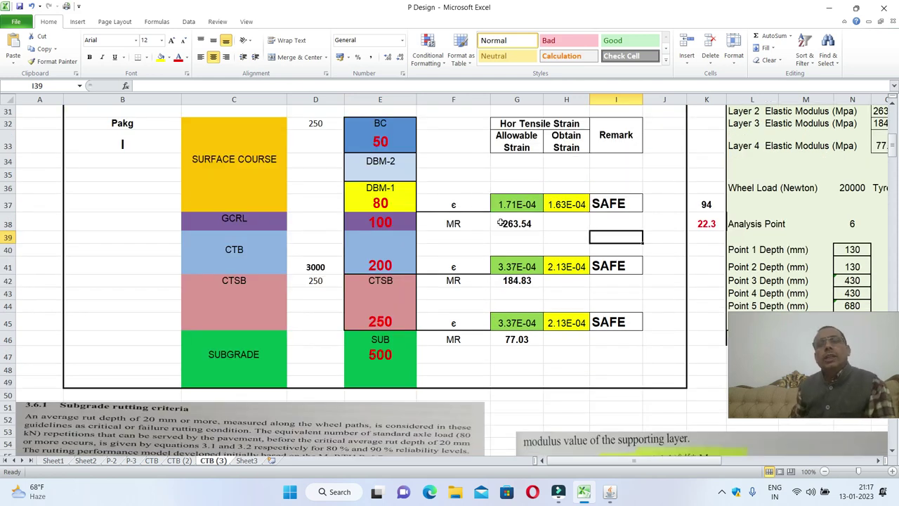
{"action": "scroll", "coordinate": [500, 223], "scroll_direction": "down", "scroll_amount": 1}
{"action": "scroll", "coordinate": [500, 221], "scroll_direction": "down", "scroll_amount": 1}
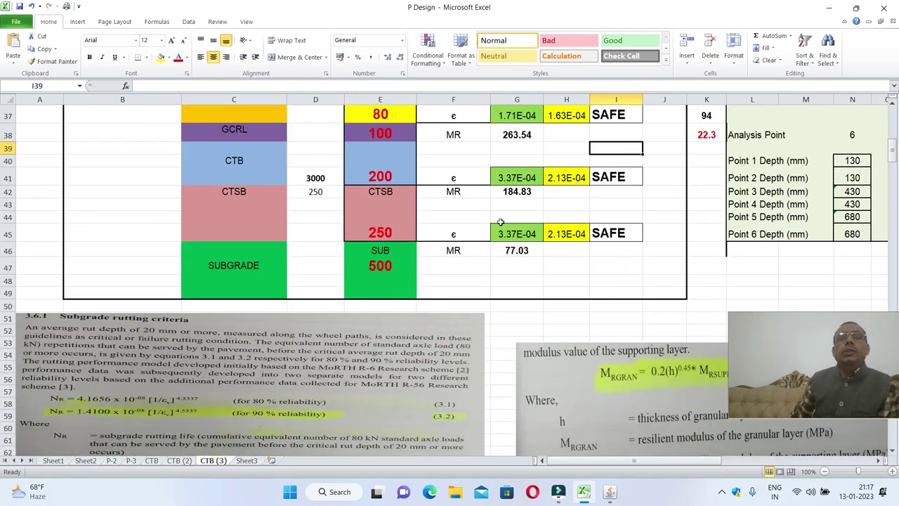
{"action": "scroll", "coordinate": [500, 221], "scroll_direction": "down", "scroll_amount": 10}
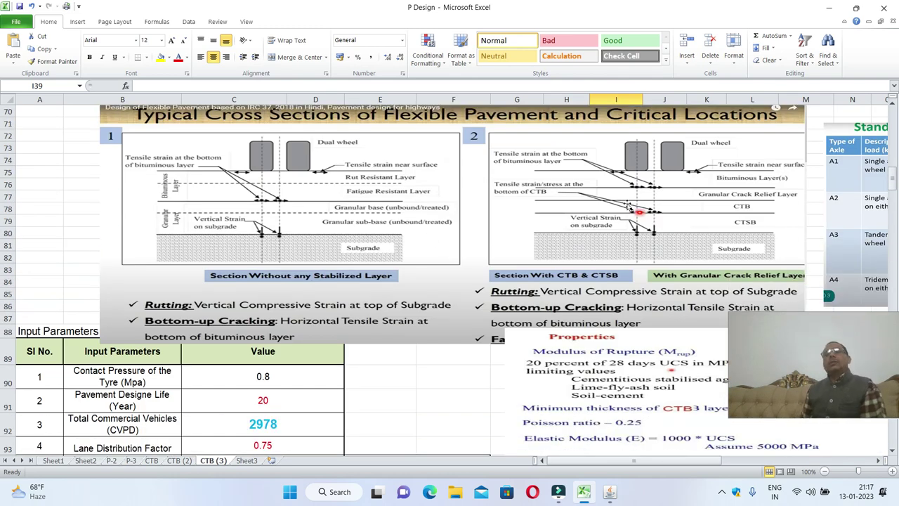
Examine the subgrade resilient modulus formula in G46 and the effective CBR and modulus calculations it relies on
{"action": "scroll", "coordinate": [608, 177], "scroll_direction": "down", "scroll_amount": 2}
{"action": "scroll", "coordinate": [609, 177], "scroll_direction": "up", "scroll_amount": 3}
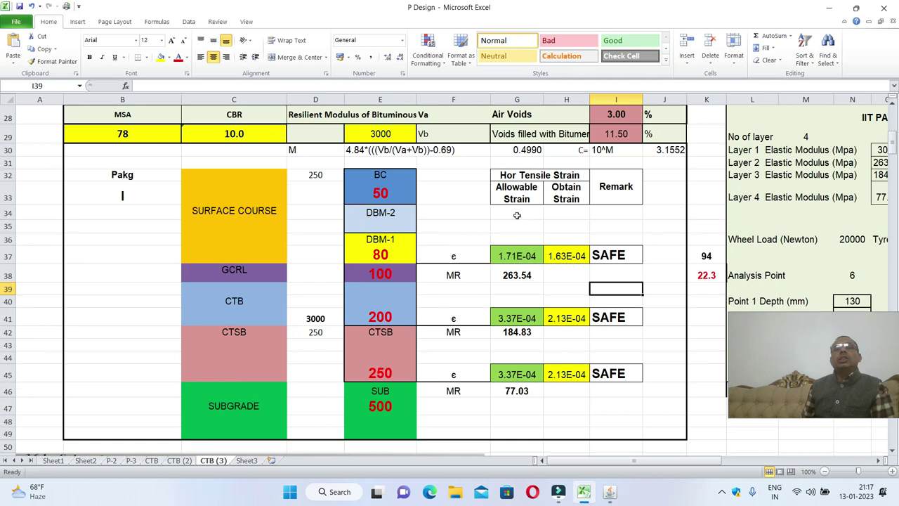
{"action": "scroll", "coordinate": [516, 215], "scroll_direction": "down", "scroll_amount": 2}
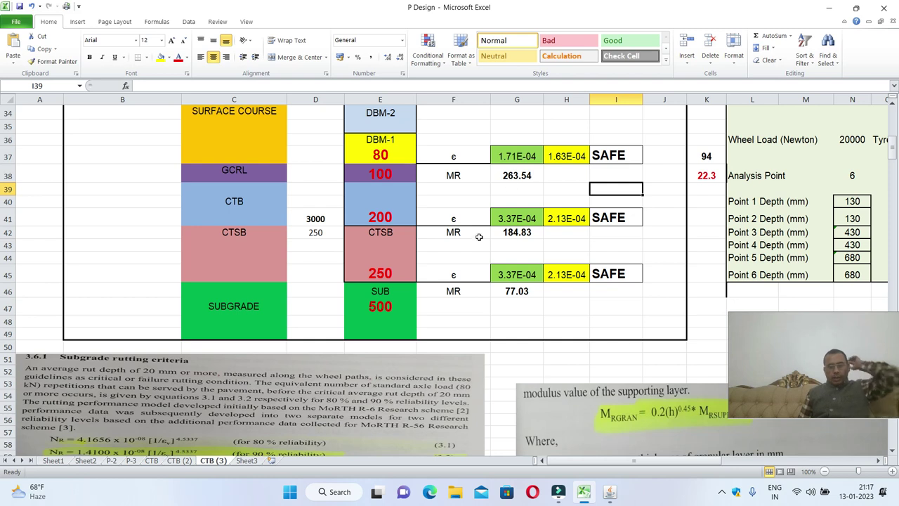
{"action": "left_click", "coordinate": [451, 294]}
{"action": "left_click", "coordinate": [520, 300]}
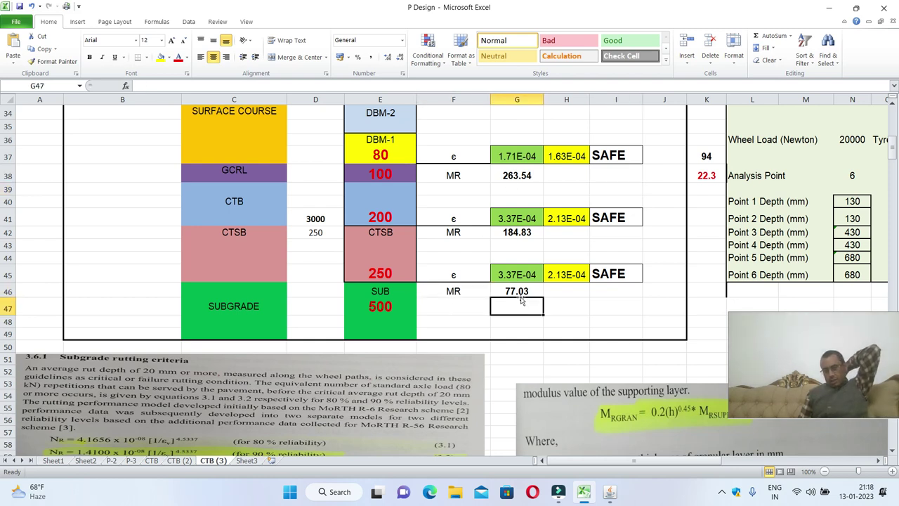
{"action": "left_click", "coordinate": [520, 292]}
{"action": "scroll", "coordinate": [552, 240], "scroll_direction": "up", "scroll_amount": 7}
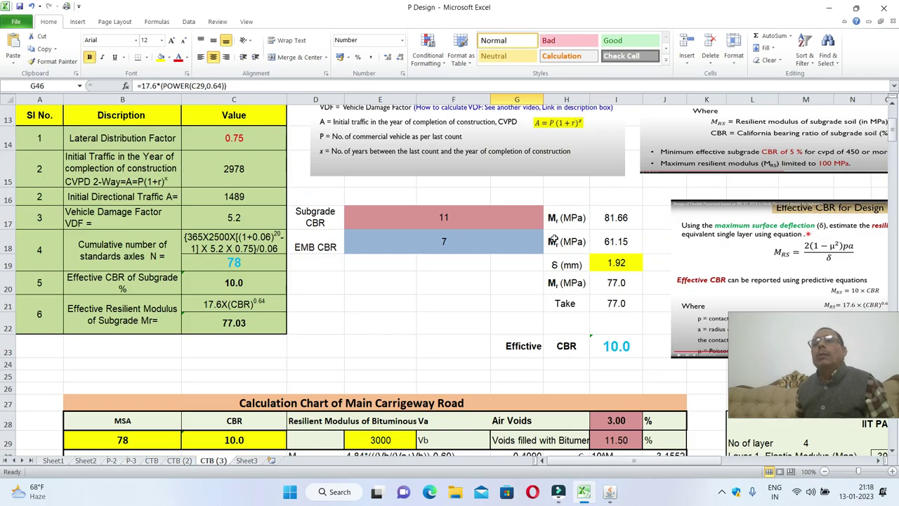
{"action": "scroll", "coordinate": [554, 240], "scroll_direction": "up", "scroll_amount": 2}
{"action": "scroll", "coordinate": [695, 236], "scroll_direction": "down", "scroll_amount": 8}
Compare the allowable strain formula in G45 with the subgrade rutting criteria equation for 90 % reliability
{"action": "left_click", "coordinate": [520, 322]}
{"action": "scroll", "coordinate": [520, 321], "scroll_direction": "down", "scroll_amount": 1}
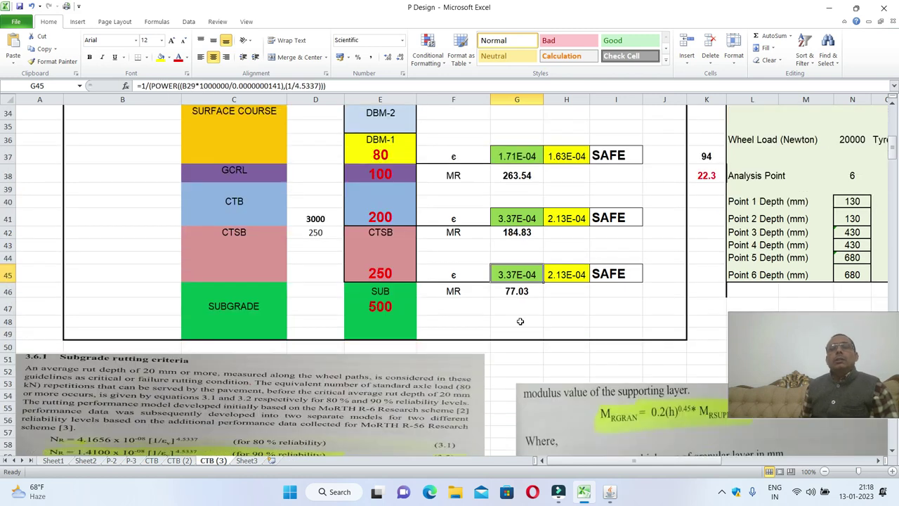
{"action": "left_click", "coordinate": [453, 277]}
{"action": "left_click", "coordinate": [526, 274]}
{"action": "scroll", "coordinate": [526, 274], "scroll_direction": "down", "scroll_amount": 3}
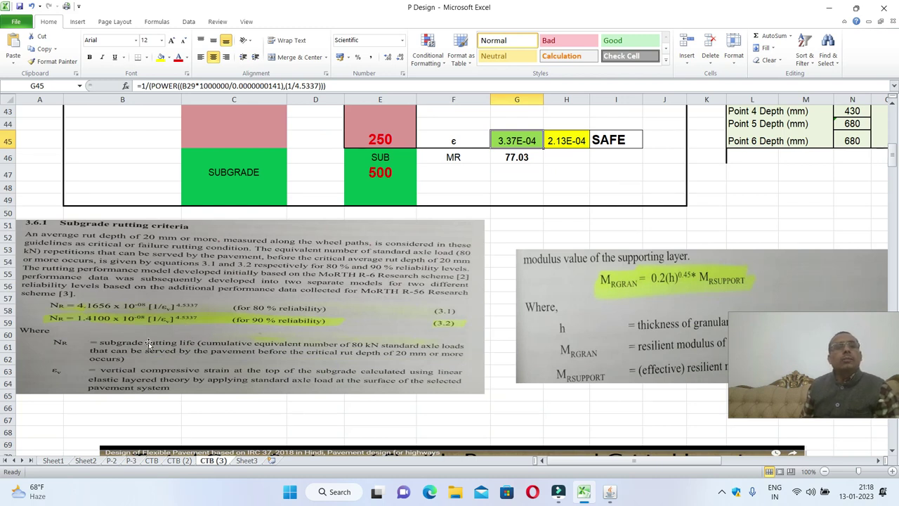
{"action": "scroll", "coordinate": [569, 184], "scroll_direction": "up", "scroll_amount": 1}
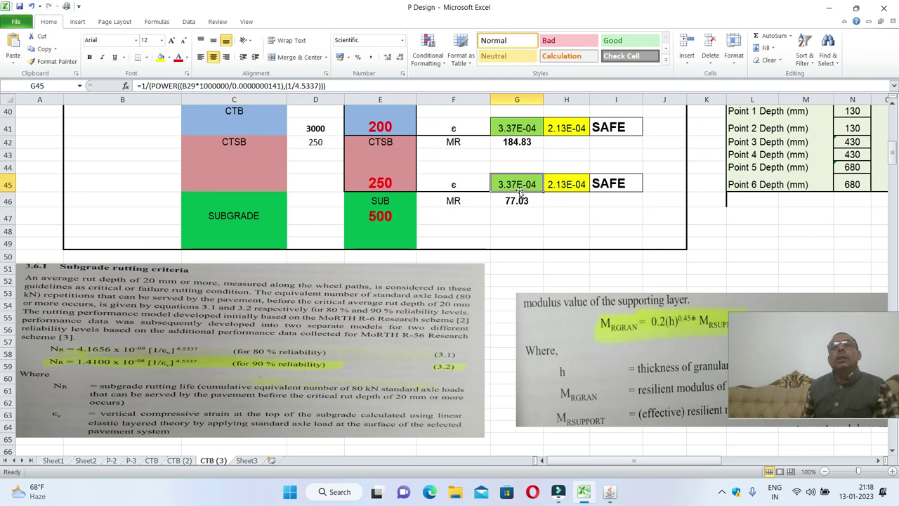
{"action": "scroll", "coordinate": [116, 298], "scroll_direction": "down", "scroll_amount": 2}
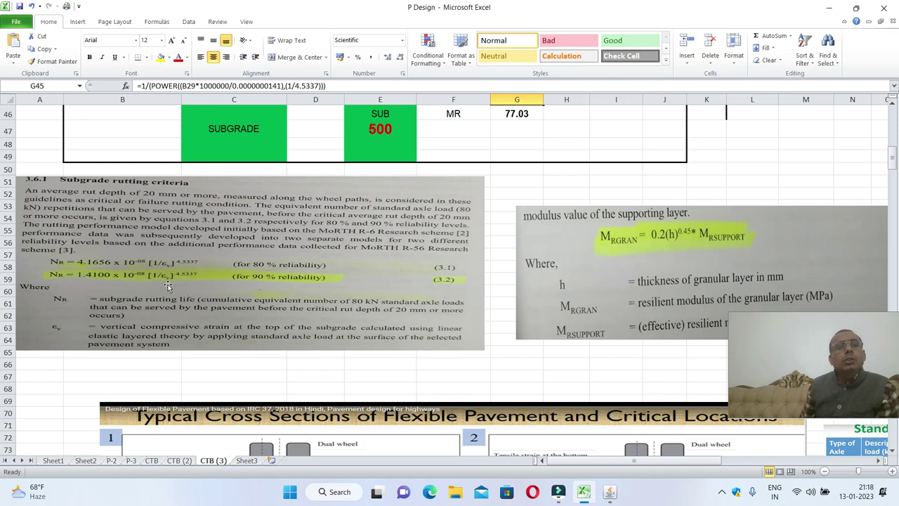
{"action": "scroll", "coordinate": [396, 199], "scroll_direction": "up", "scroll_amount": 3}
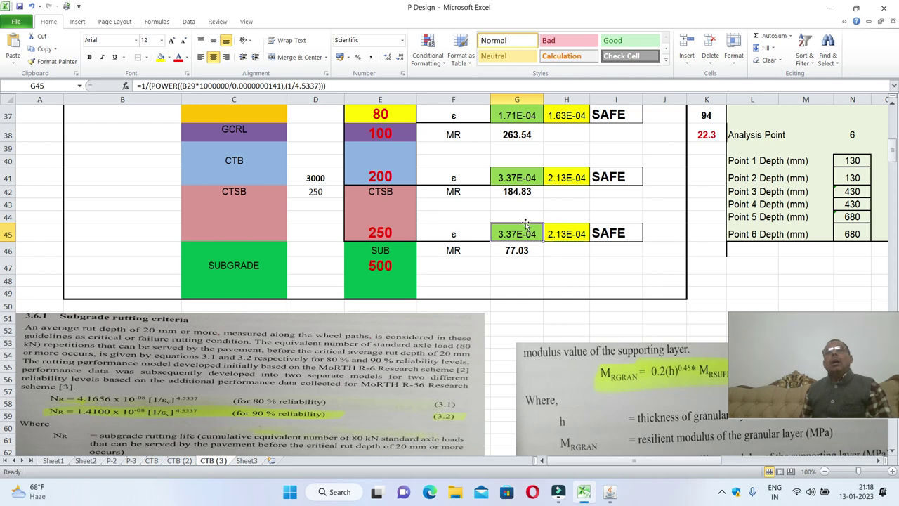
Compare the CTSB resilient modulus formula in G42 with the granular layer modulus equation in the reference picture
{"action": "left_click", "coordinate": [516, 190]}
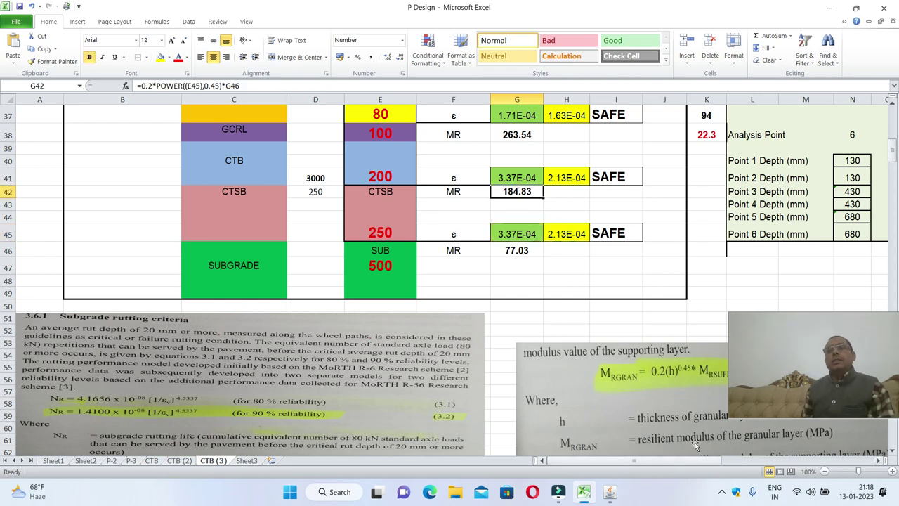
{"action": "left_click", "coordinate": [652, 378]}
{"action": "scroll", "coordinate": [649, 370], "scroll_direction": "down", "scroll_amount": 2}
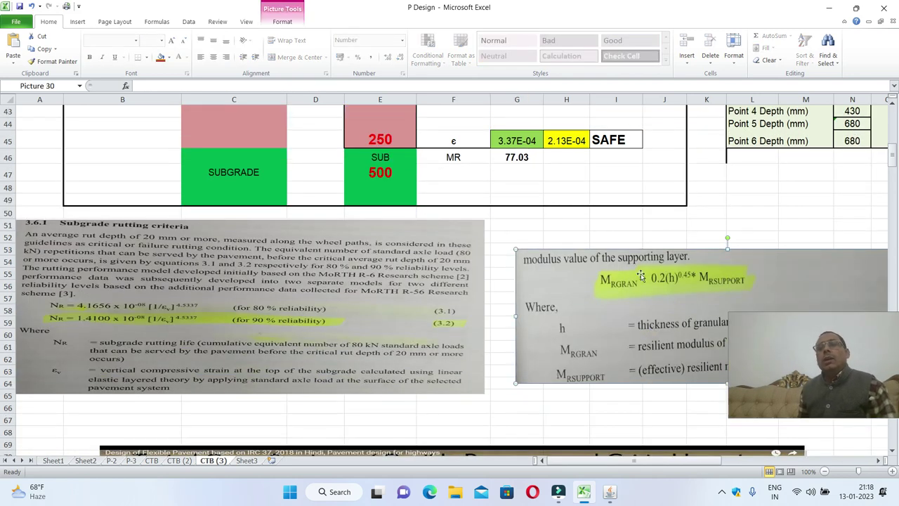
{"action": "scroll", "coordinate": [639, 304], "scroll_direction": "up", "scroll_amount": 2}
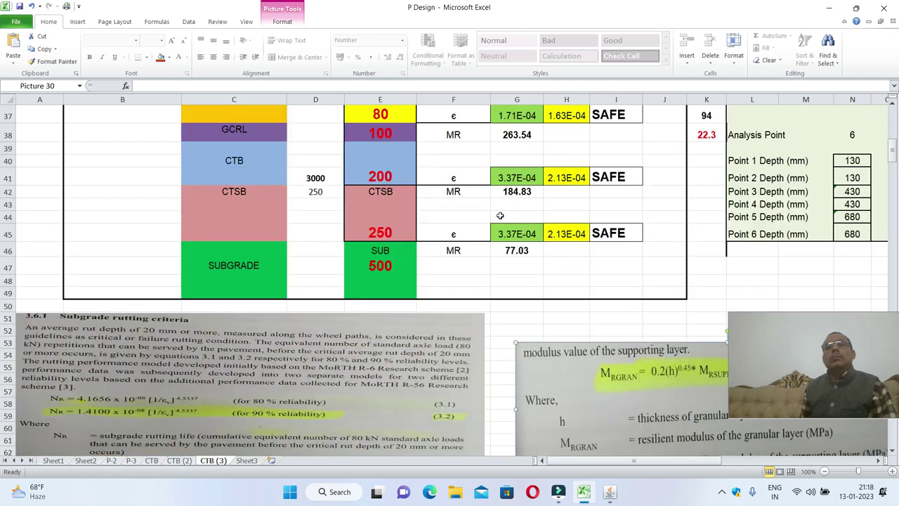
{"action": "left_click", "coordinate": [525, 191]}
{"action": "scroll", "coordinate": [525, 191], "scroll_direction": "up", "scroll_amount": 2}
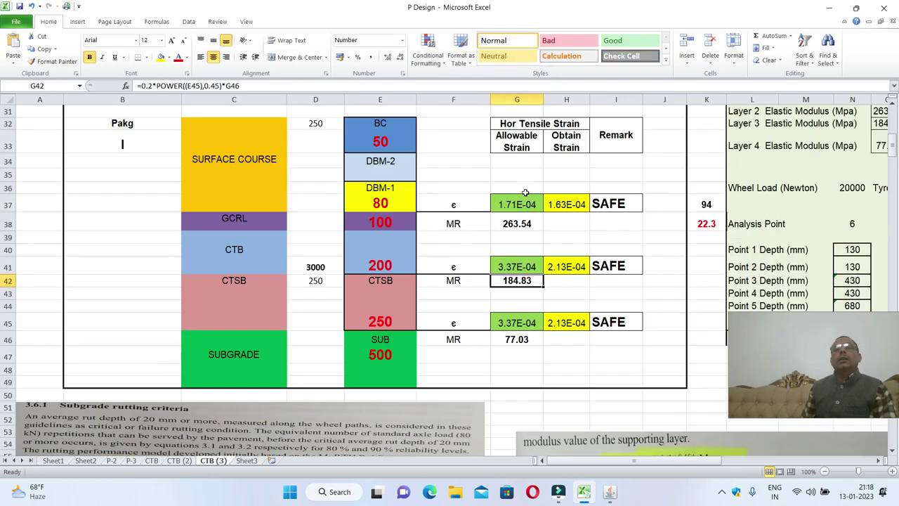
Inspect the CTB allowable strain formula in G41, and check the modulus formula in G38 against the granular layer modulus reference
{"action": "left_click", "coordinate": [524, 268]}
{"action": "scroll", "coordinate": [525, 268], "scroll_direction": "down", "scroll_amount": 3}
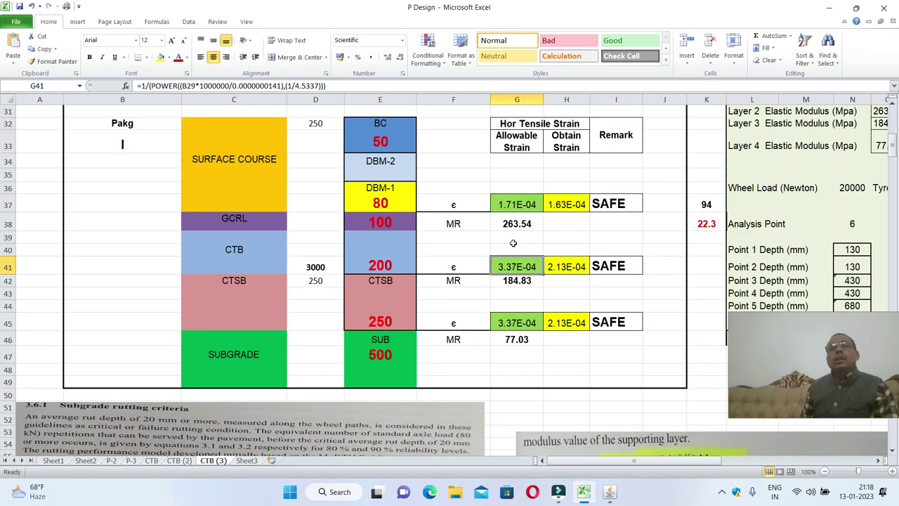
{"action": "left_click", "coordinate": [524, 224]}
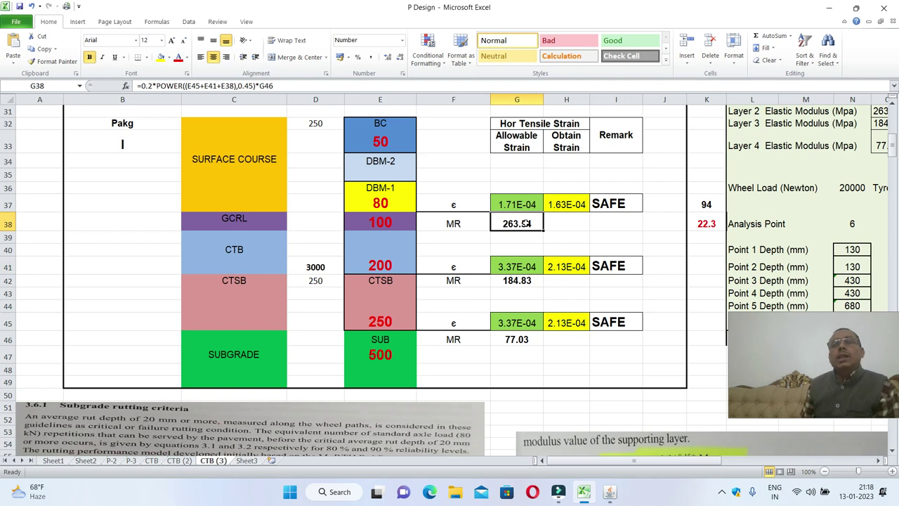
{"action": "scroll", "coordinate": [527, 223], "scroll_direction": "down", "scroll_amount": 3}
{"action": "scroll", "coordinate": [685, 330], "scroll_direction": "down", "scroll_amount": 2}
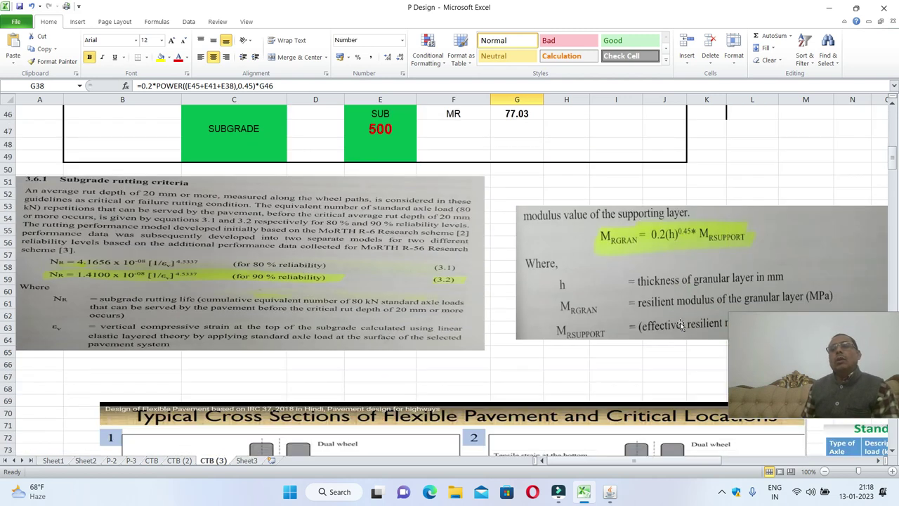
{"action": "scroll", "coordinate": [646, 255], "scroll_direction": "up", "scroll_amount": 5}
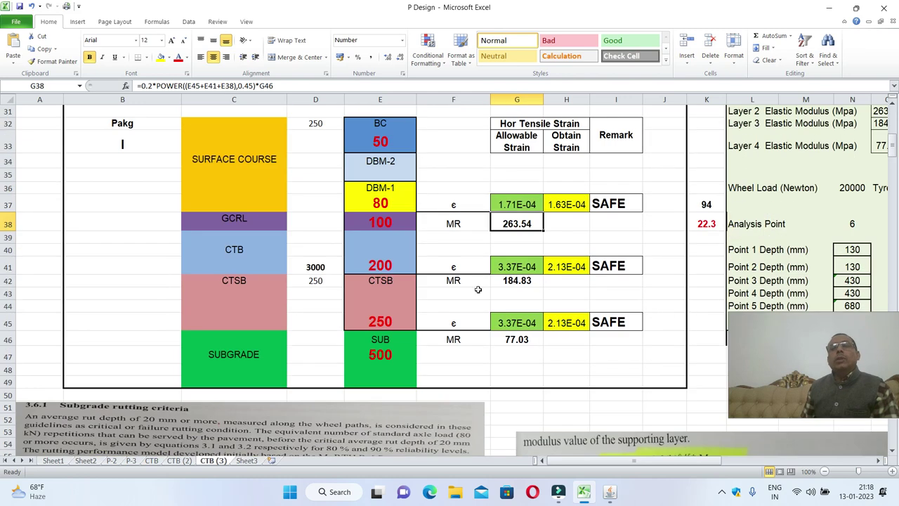
Check the allowable tensile strain formula in G37 against the bituminous fatigue equation 3.4 for 90 % reliability
{"action": "left_click", "coordinate": [525, 203]}
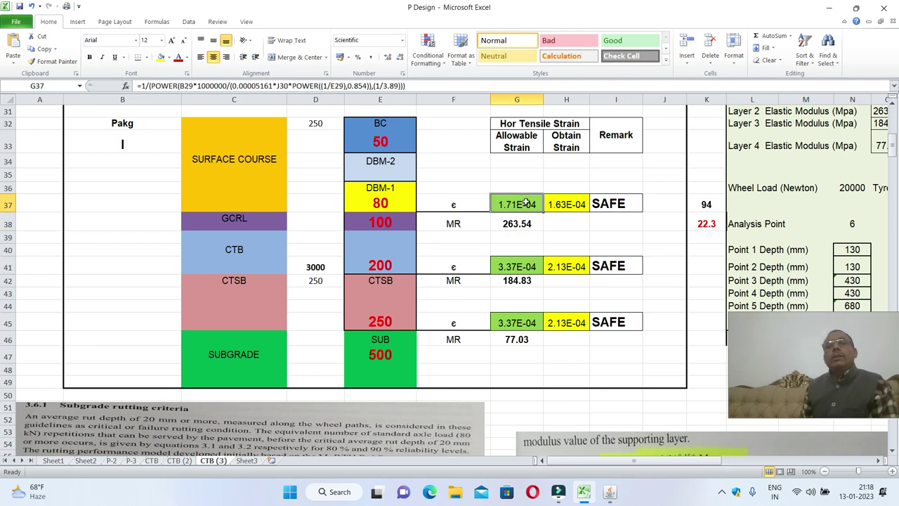
{"action": "scroll", "coordinate": [525, 203], "scroll_direction": "down", "scroll_amount": 7}
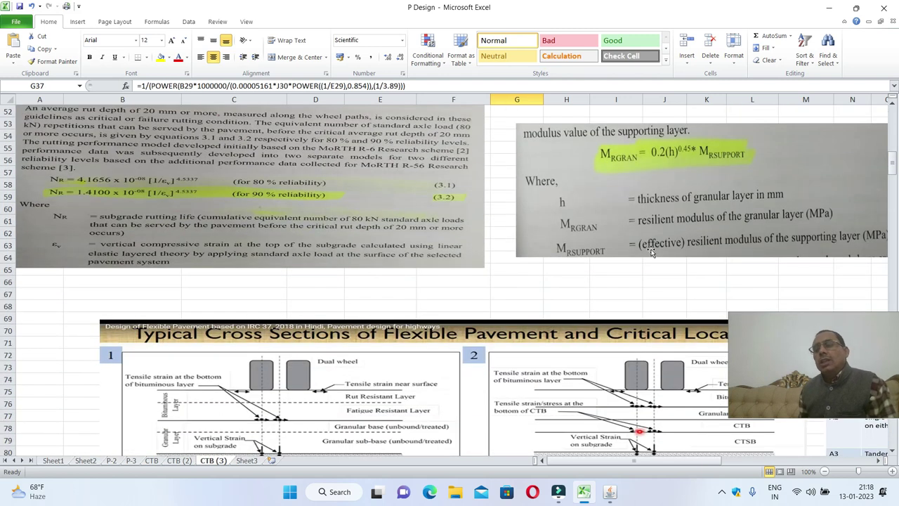
{"action": "scroll", "coordinate": [682, 228], "scroll_direction": "down", "scroll_amount": 2}
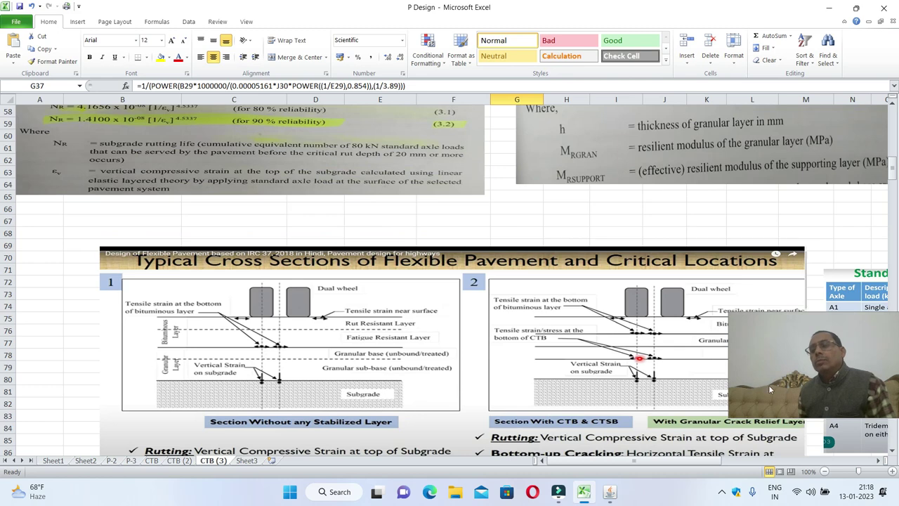
{"action": "left_click_drag", "start_coordinate": [879, 461], "coordinate": [881, 461]}
{"action": "scroll", "coordinate": [531, 263], "scroll_direction": "up", "scroll_amount": 5}
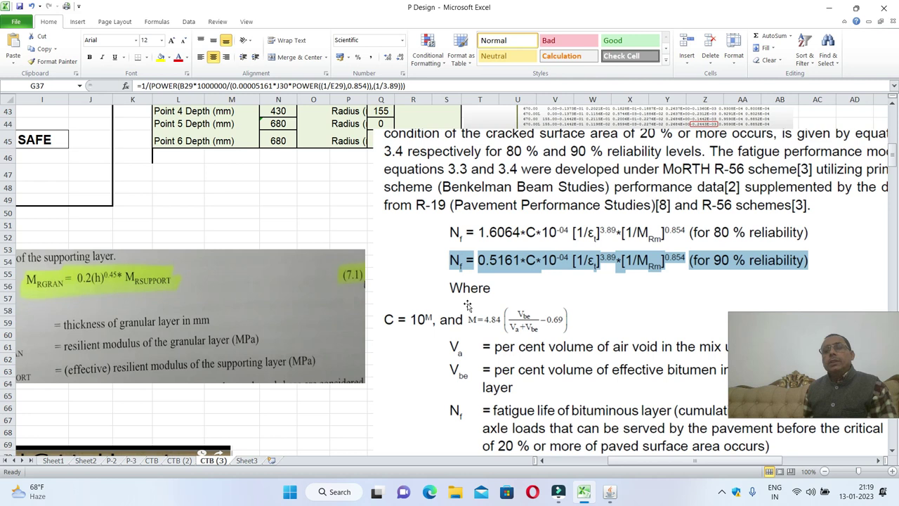
{"action": "left_click", "coordinate": [879, 460]}
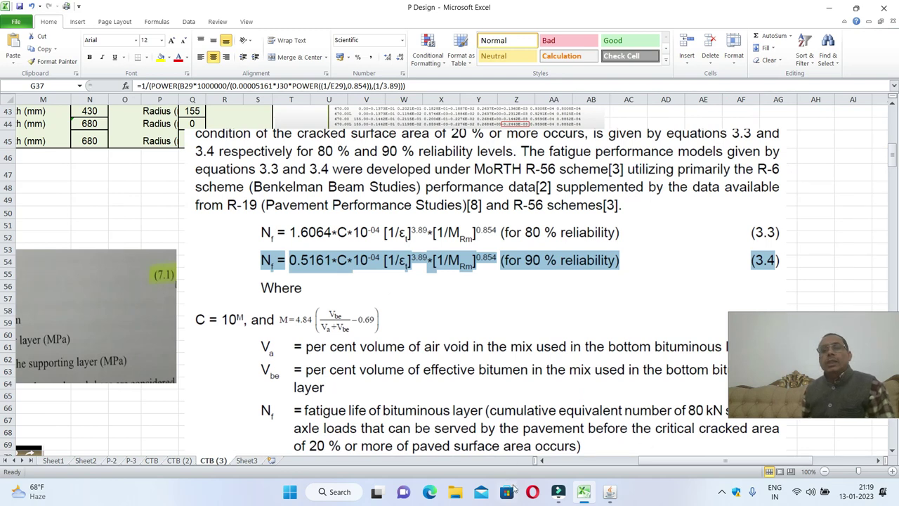
{"action": "left_click", "coordinate": [542, 461]}
{"action": "left_click", "coordinate": [542, 461]}
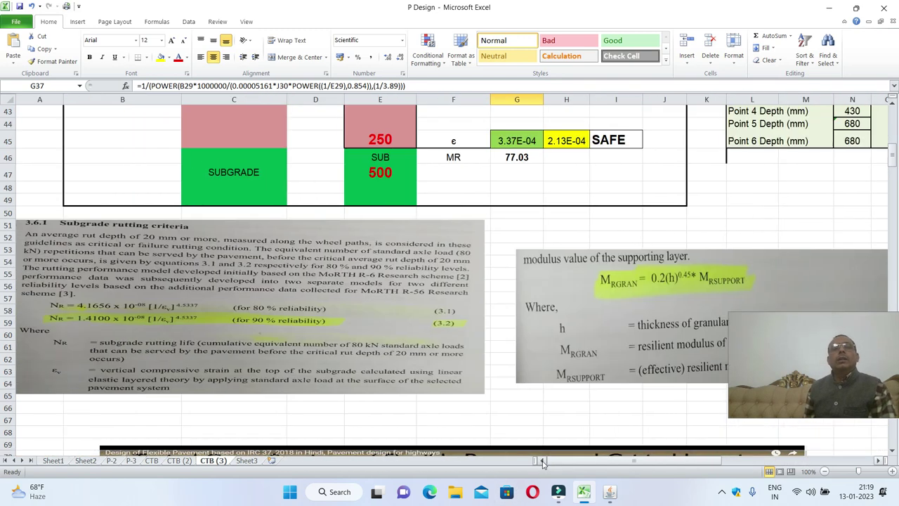
{"action": "scroll", "coordinate": [549, 292], "scroll_direction": "up", "scroll_amount": 4}
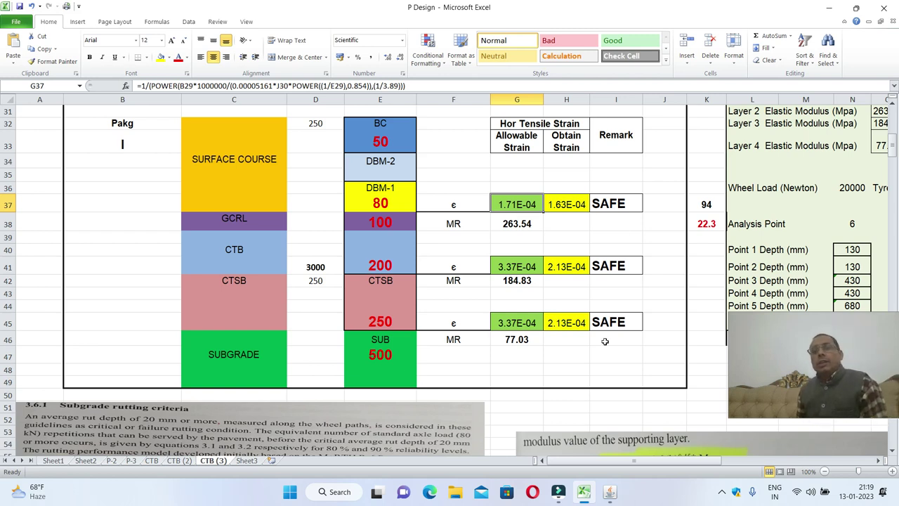
Switch to IITPAVE and return from the results to the input form, and review the IIT PAVE input table in Excel
{"action": "left_click", "coordinate": [609, 492]}
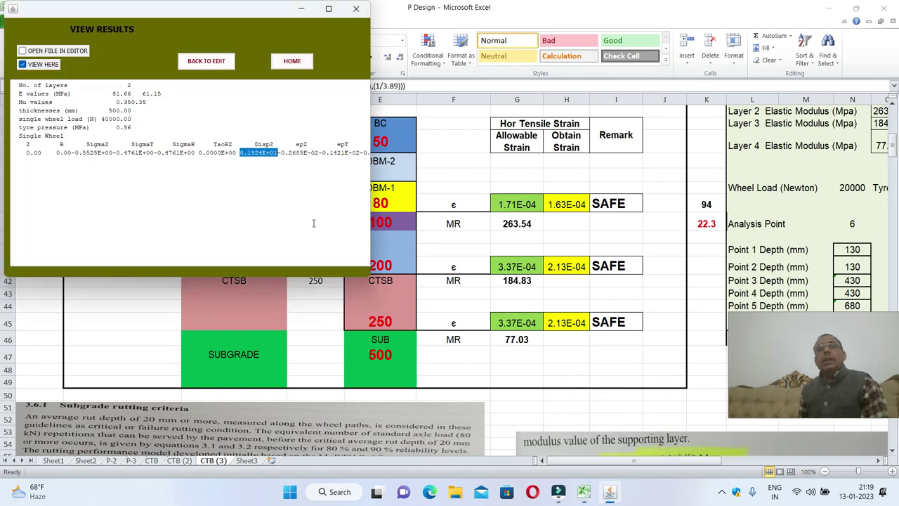
{"action": "left_click", "coordinate": [215, 62]}
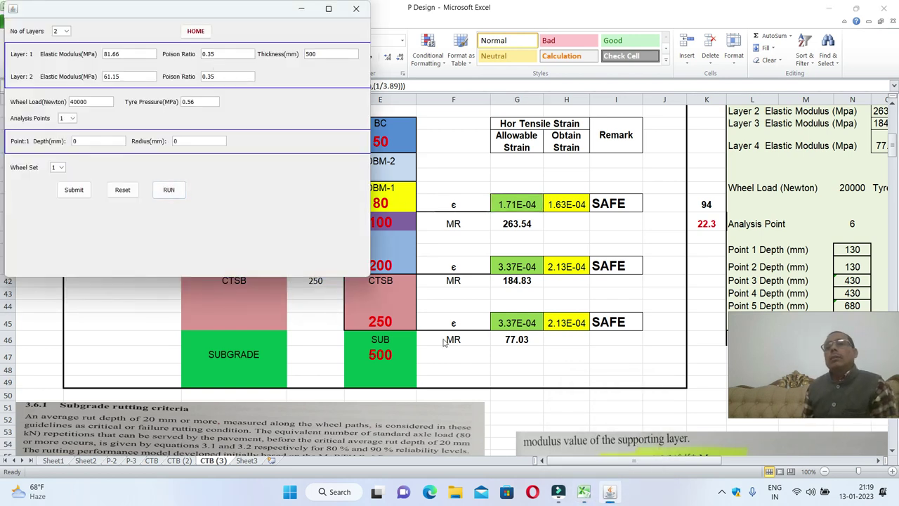
{"action": "key", "text": "alt+Tab"}
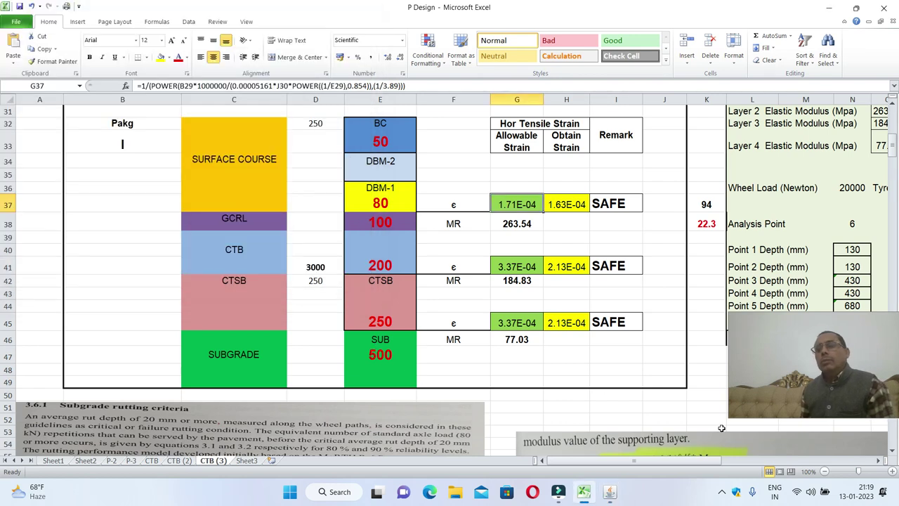
{"action": "left_click_drag", "start_coordinate": [880, 460], "coordinate": [881, 461]}
{"action": "scroll", "coordinate": [444, 225], "scroll_direction": "up", "scroll_amount": 1}
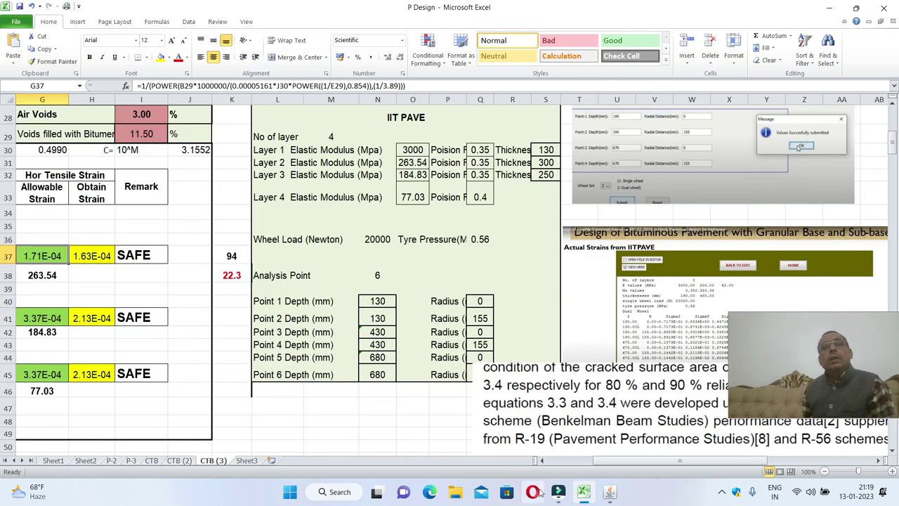
Switch to IITPAVE, reset the input form and set the number of layers to 4 as in the Excel table
{"action": "left_click", "coordinate": [611, 495]}
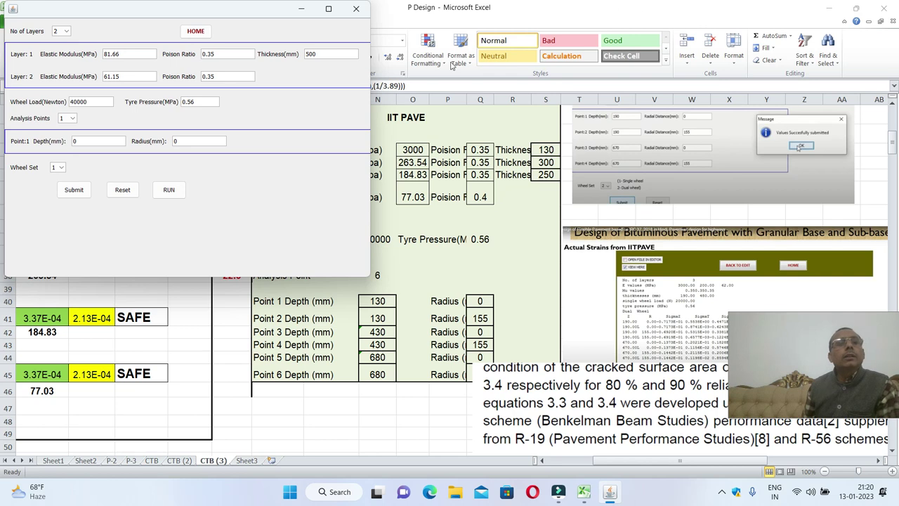
{"action": "left_click", "coordinate": [122, 190]}
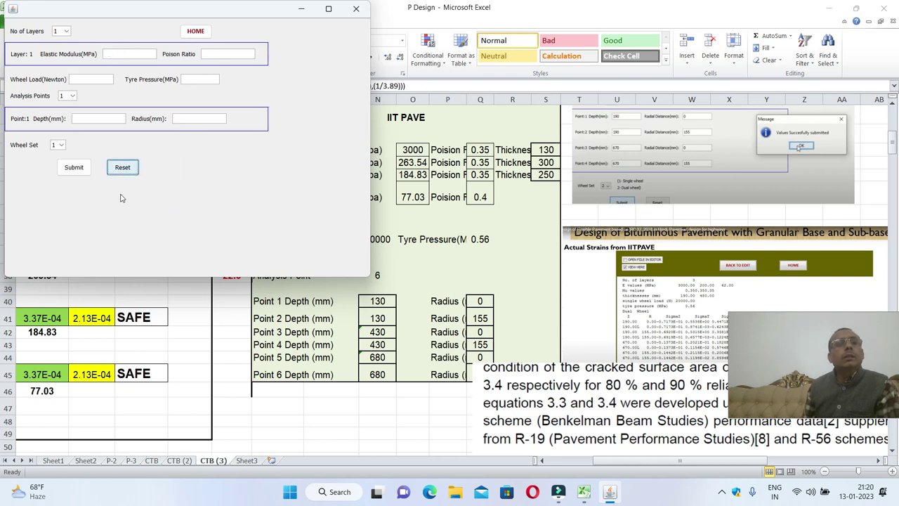
{"action": "left_click", "coordinate": [63, 32]}
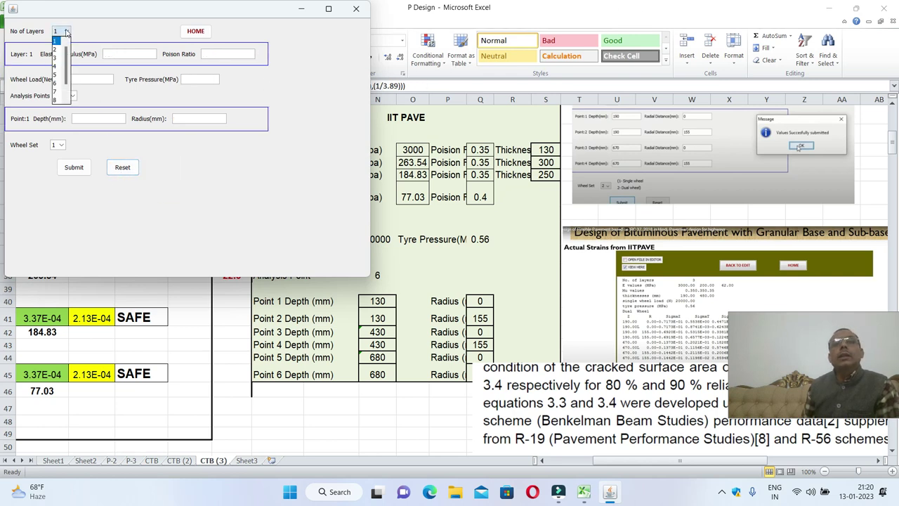
{"action": "left_click", "coordinate": [468, 167]}
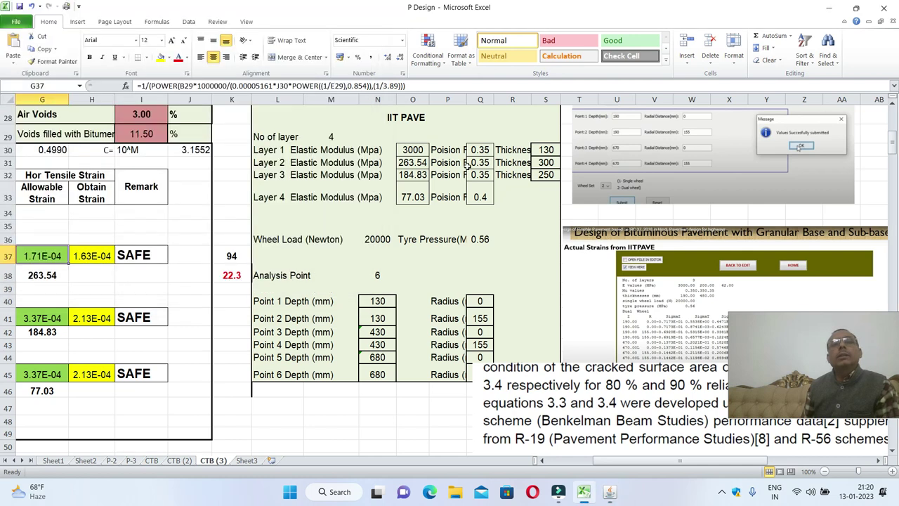
{"action": "scroll", "coordinate": [468, 166], "scroll_direction": "up", "scroll_amount": 1}
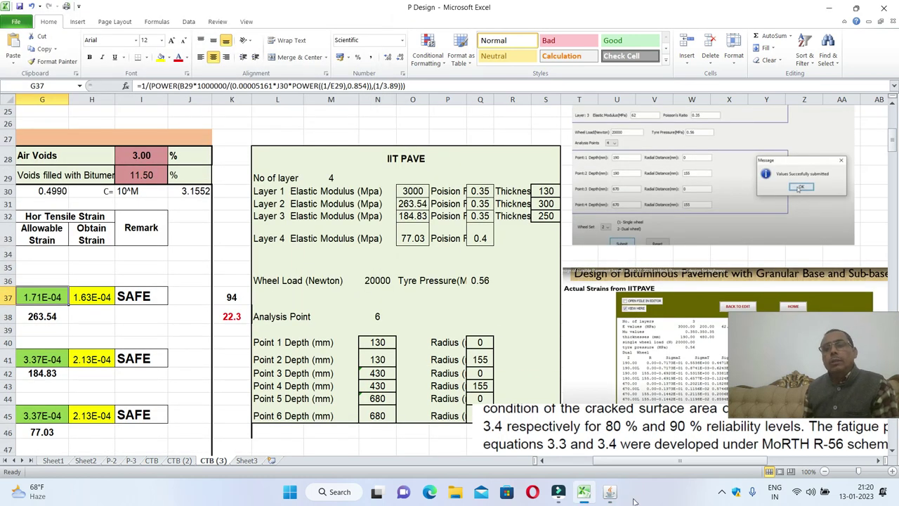
{"action": "left_click", "coordinate": [610, 492]}
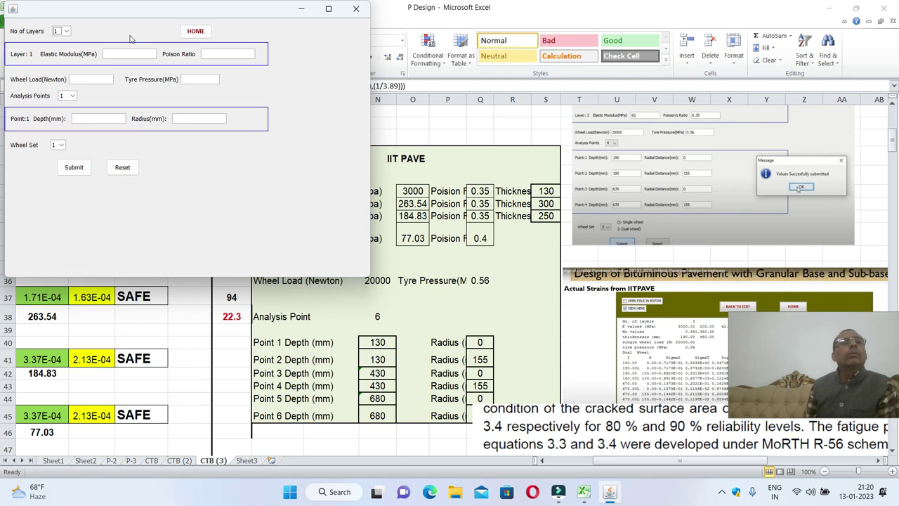
{"action": "left_click", "coordinate": [68, 34]}
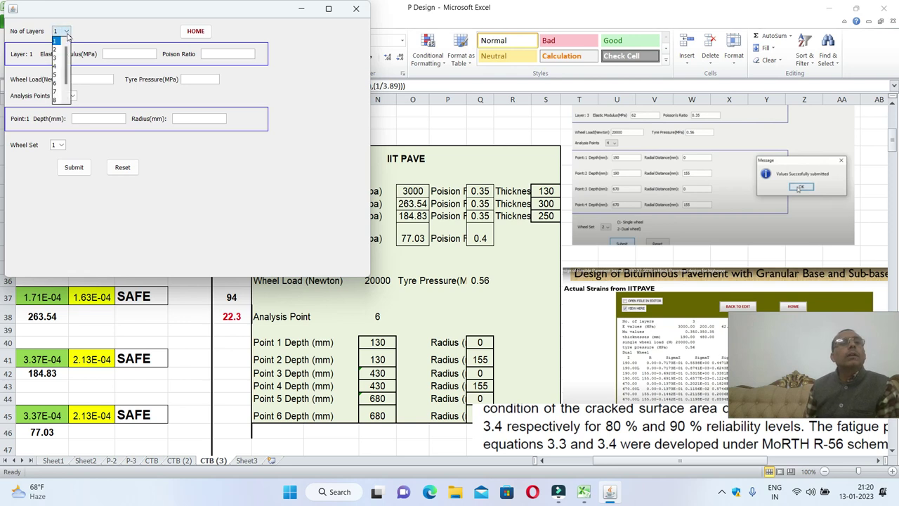
{"action": "left_click", "coordinate": [56, 66]}
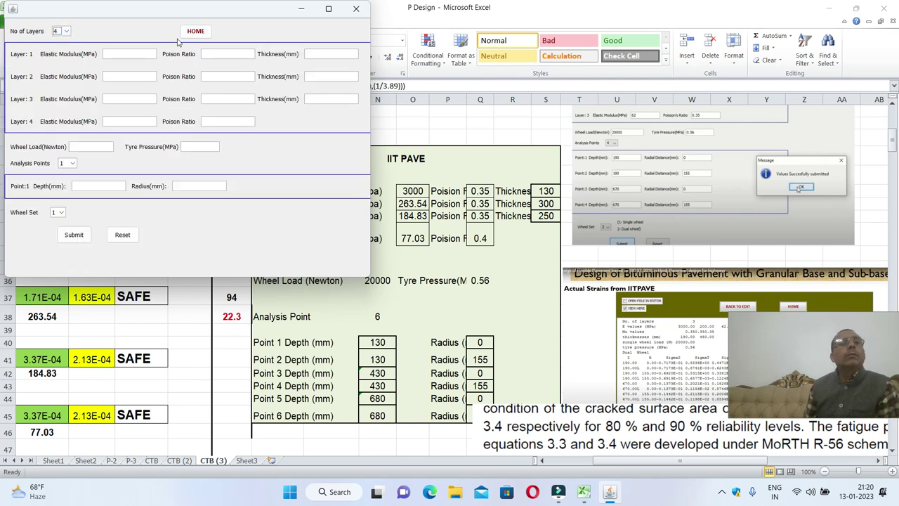
Enter layer 1 with modulus 3000 MPa, Poisson ratio 0.35, thickness 130 mm, and layer 2 with 263.54 MPa, 0.35, 300 mm
{"action": "left_click", "coordinate": [132, 54]}
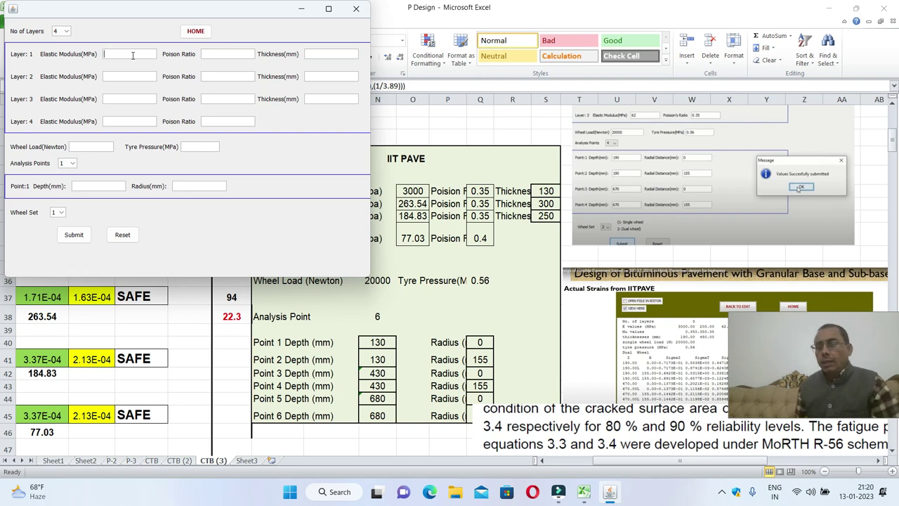
{"action": "type", "text": "300"}
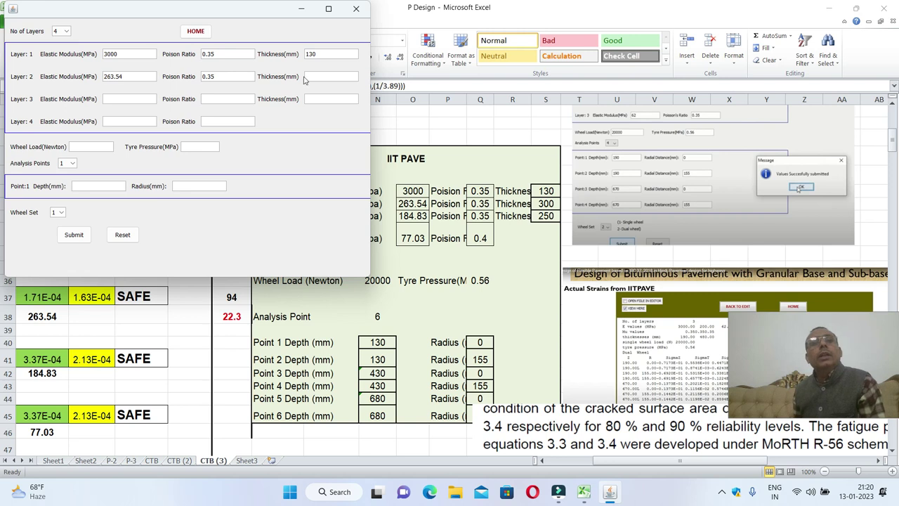
{"action": "type", "text": "00"}
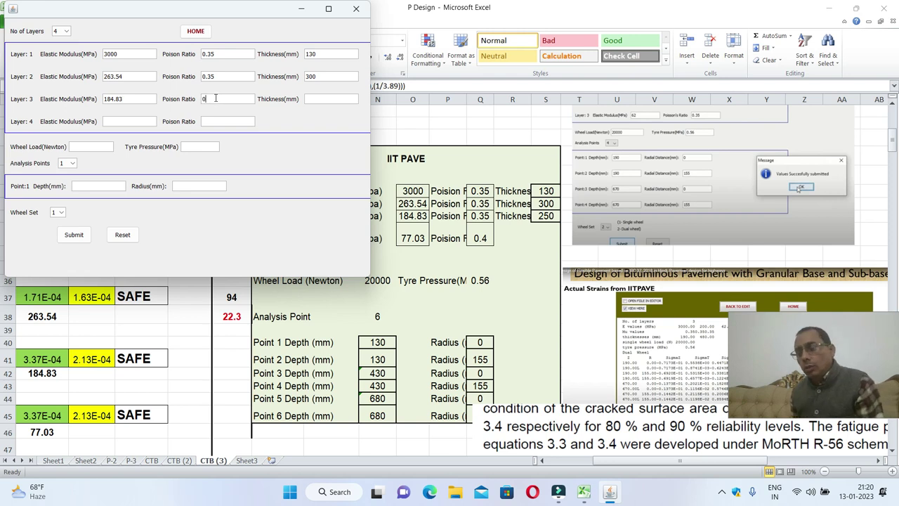
Enter layer 3 with modulus 184.83 MPa, Poisson ratio 0.35, thickness 250 mm, and layer 4 with 77.03 MPa and 0.4
{"action": "left_click", "coordinate": [347, 99]}
{"action": "type", "text": "250"}
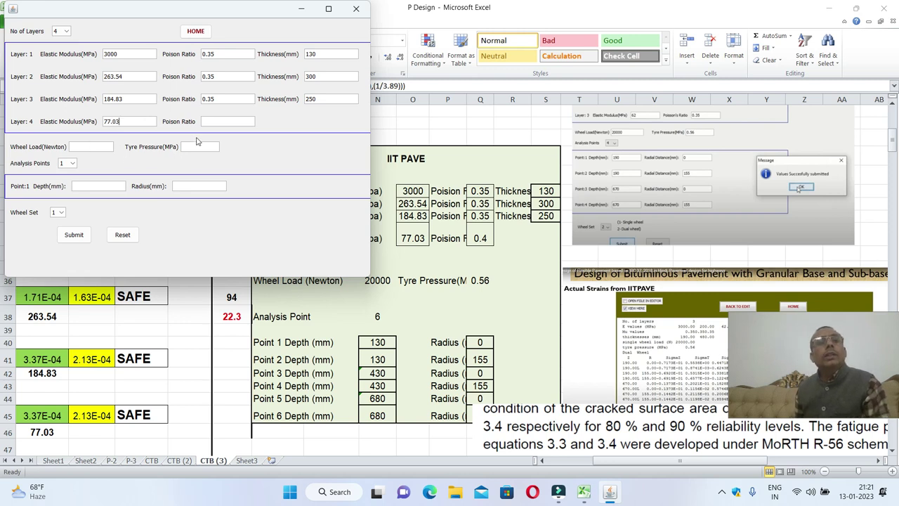
{"action": "left_click", "coordinate": [227, 120]}
{"action": "type", "text": "0.4"}
Set the wheel load to 20000 N, the tyre pressure to 0.56 MPa and the number of analysis points to 6
{"action": "left_click", "coordinate": [80, 147]}
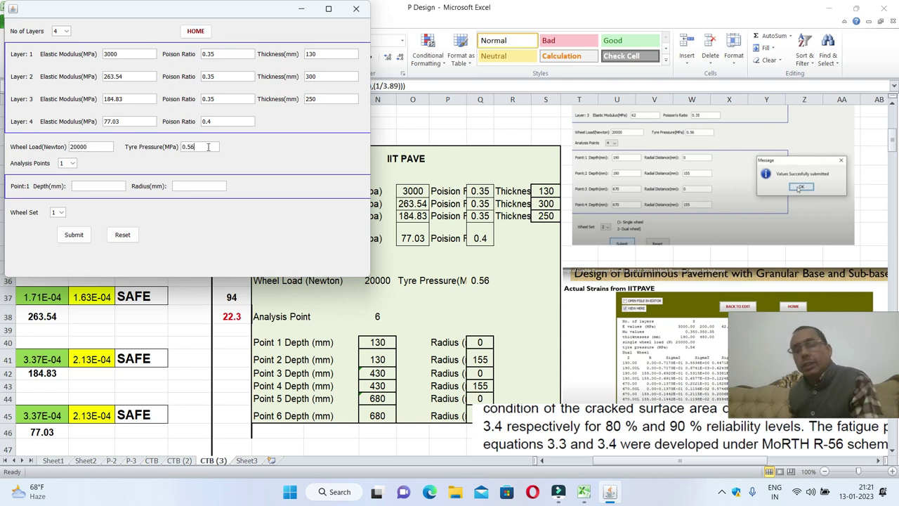
{"action": "left_click", "coordinate": [73, 165]}
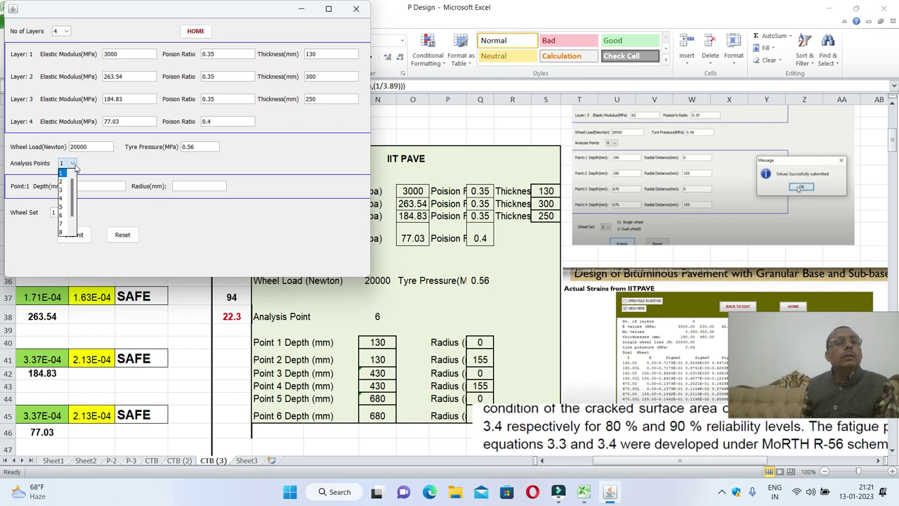
{"action": "left_click", "coordinate": [64, 217]}
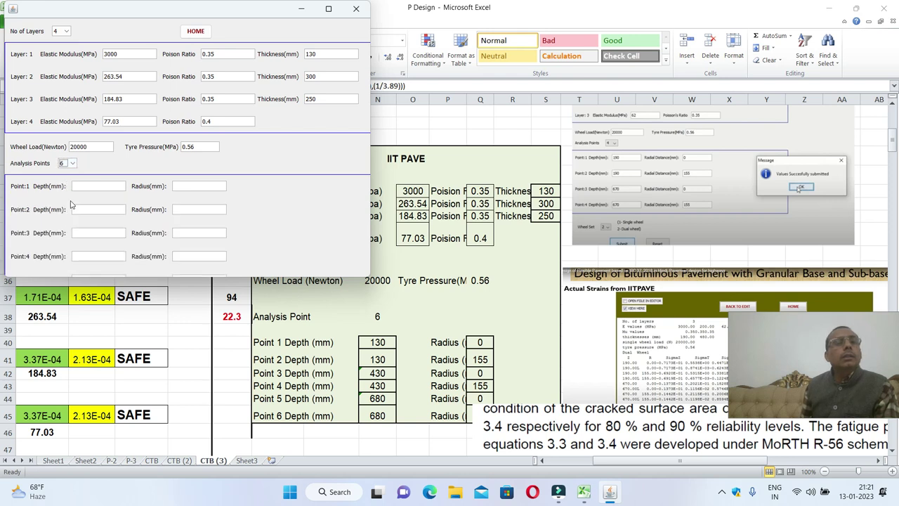
Set analysis points 1 and 2 to a depth of 130 mm with radii of 0 and 155 mm
{"action": "scroll", "coordinate": [83, 181], "scroll_direction": "down", "scroll_amount": 3}
{"action": "scroll", "coordinate": [85, 180], "scroll_direction": "down", "scroll_amount": 3}
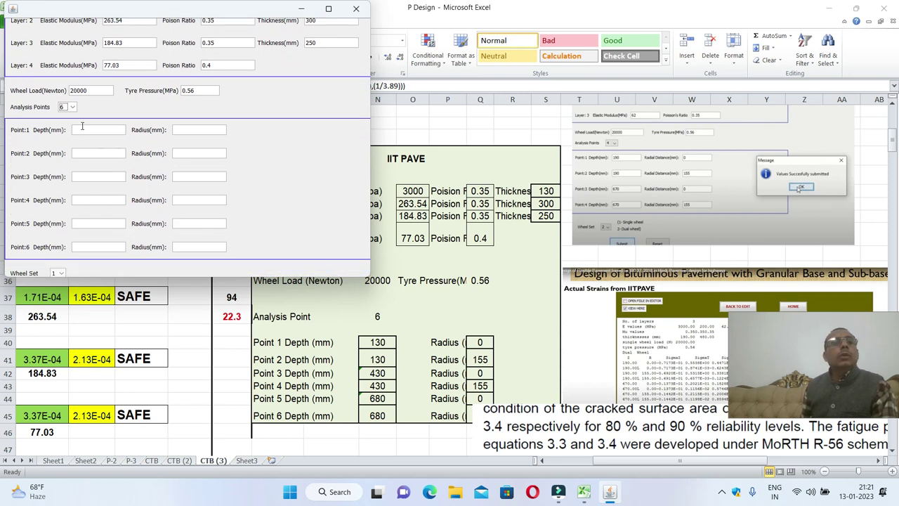
{"action": "type", "text": "130"}
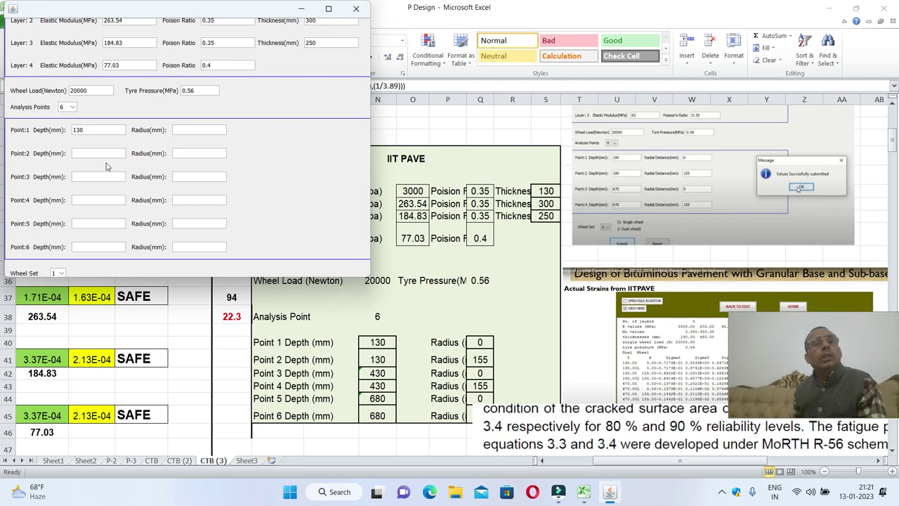
{"action": "left_click", "coordinate": [98, 152]}
{"action": "type", "text": "130"}
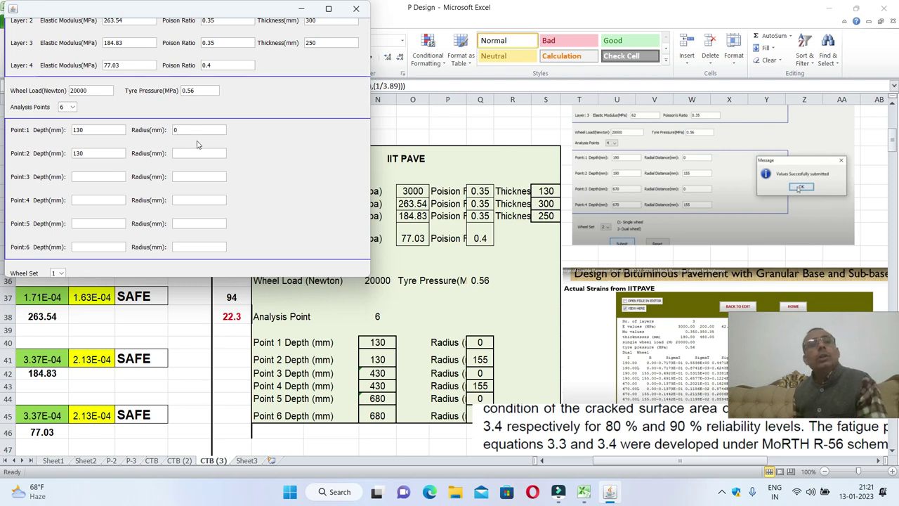
{"action": "left_click", "coordinate": [200, 149]}
{"action": "type", "text": "155"}
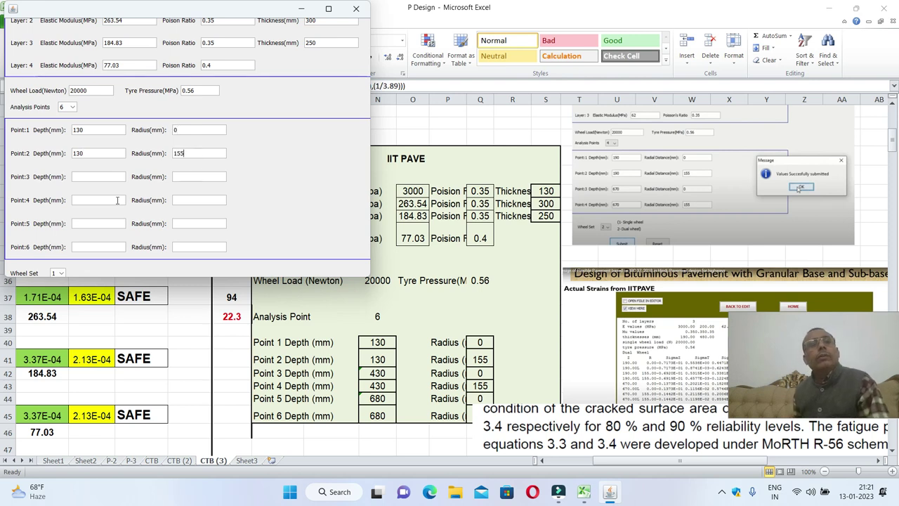
Set analysis points 3 and 4 to a depth of 430 mm with radii of 0 and 155 mm
{"action": "left_click", "coordinate": [102, 176]}
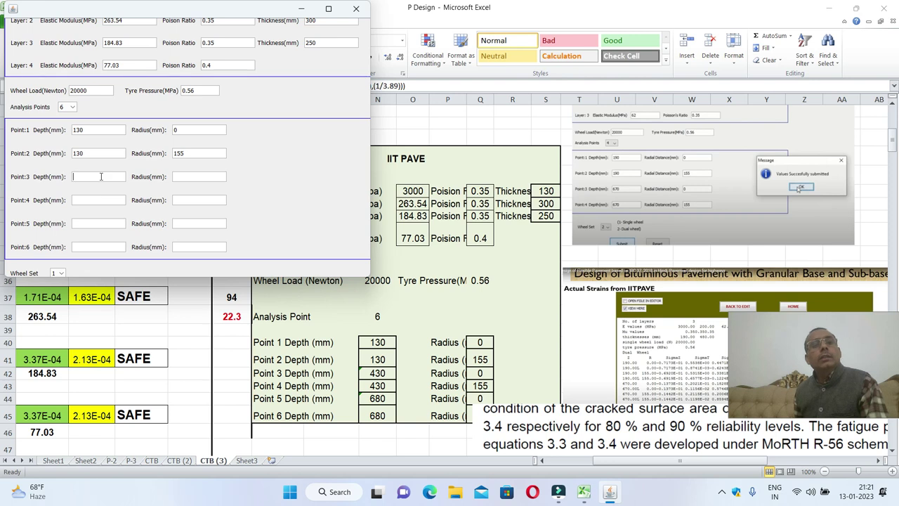
{"action": "type", "text": "430"}
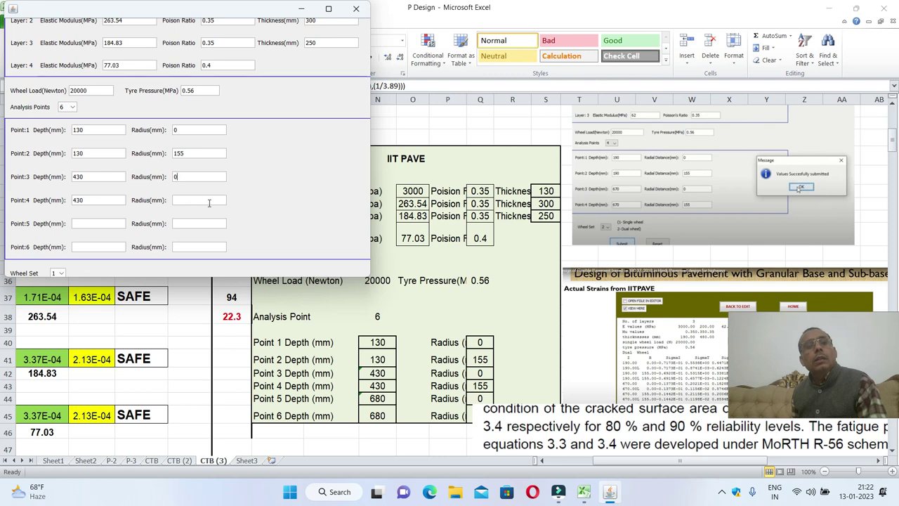
{"action": "type", "text": "155"}
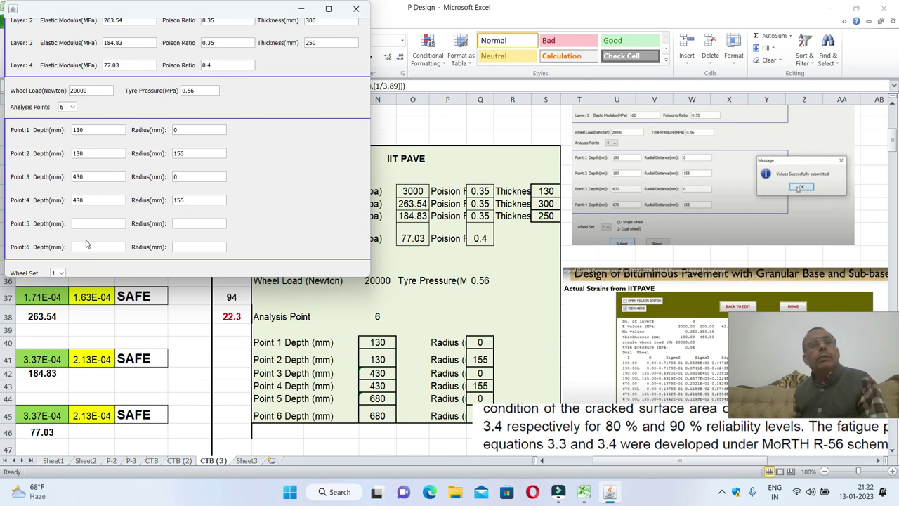
Set analysis points 5 and 6 to a depth of 680 mm with radii of 0 and 155 mm
{"action": "scroll", "coordinate": [92, 223], "scroll_direction": "down", "scroll_amount": 1}
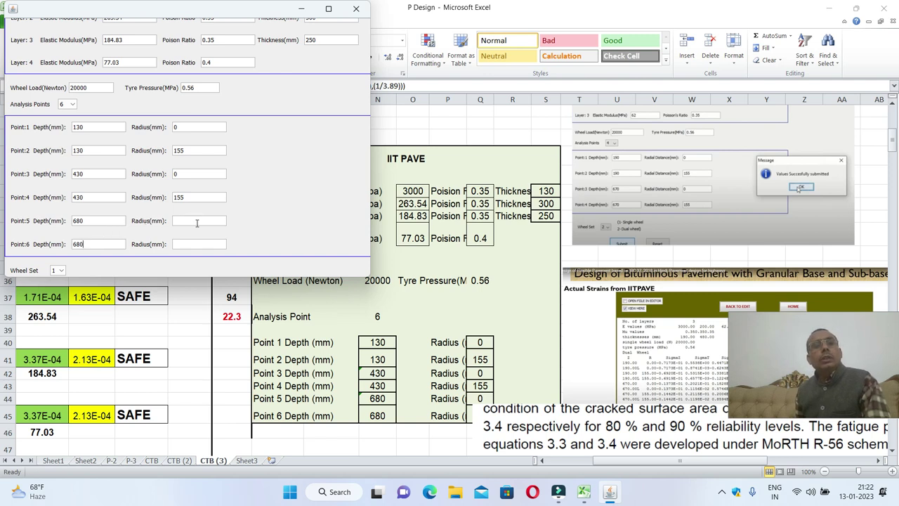
{"action": "type", "text": "0"}
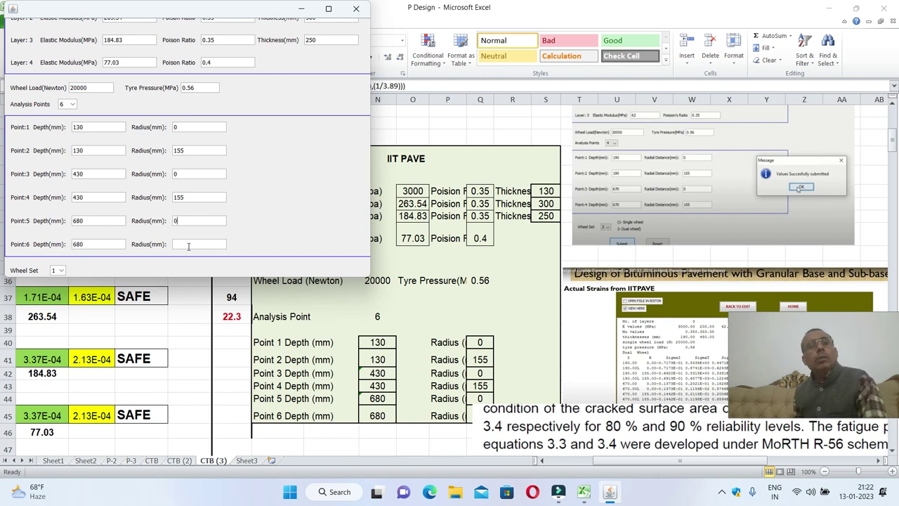
{"action": "type", "text": "155"}
Set the wheel set to 2 and submit the input values
{"action": "scroll", "coordinate": [188, 246], "scroll_direction": "down", "scroll_amount": 1}
{"action": "scroll", "coordinate": [188, 247], "scroll_direction": "down", "scroll_amount": 2}
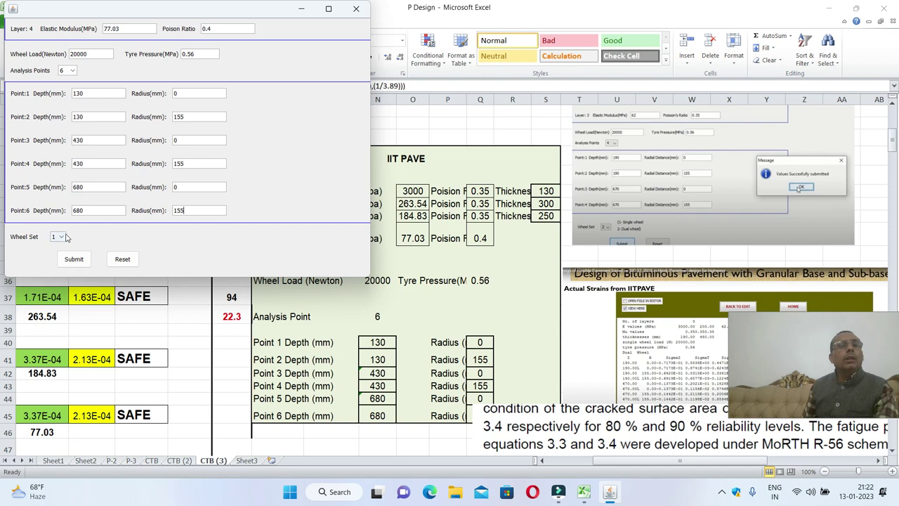
{"action": "left_click", "coordinate": [60, 238]}
{"action": "left_click", "coordinate": [55, 256]}
{"action": "left_click", "coordinate": [73, 258]}
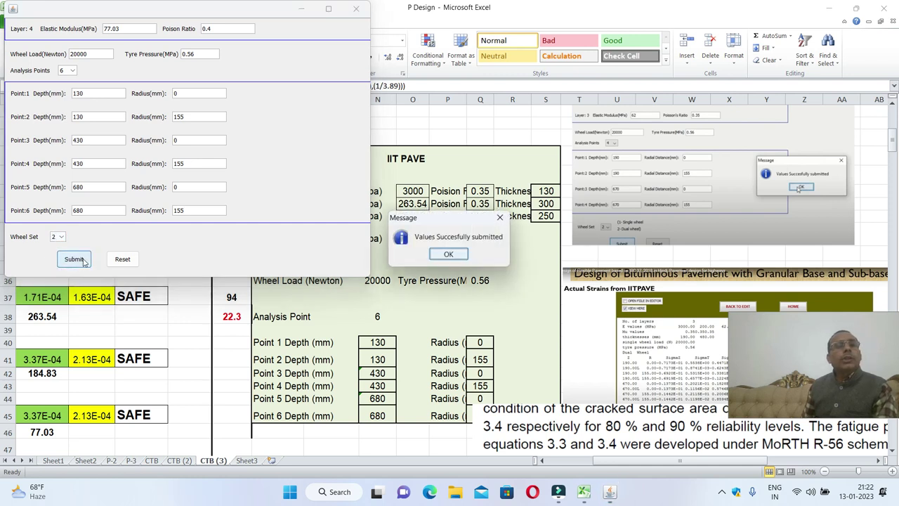
{"action": "left_click", "coordinate": [446, 256]}
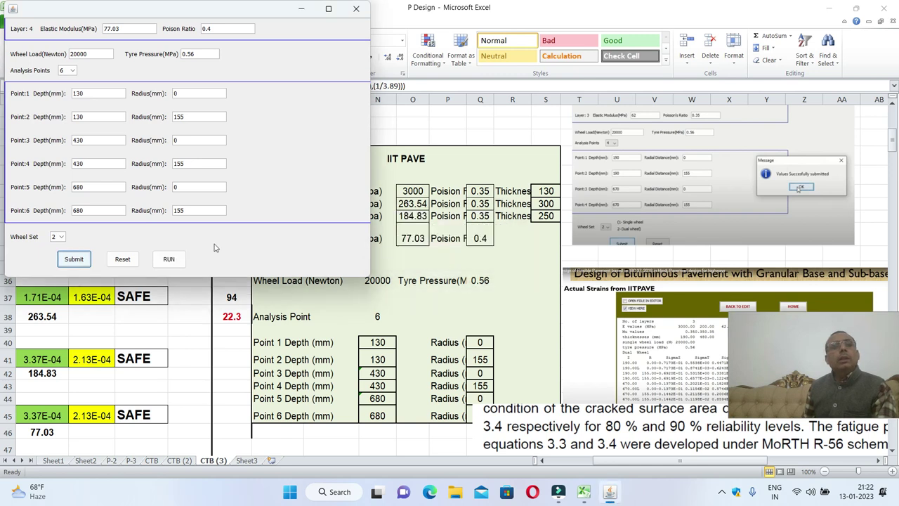
Run the IITPAVE analysis and view the results in the maximized program window
{"action": "left_click", "coordinate": [168, 260]}
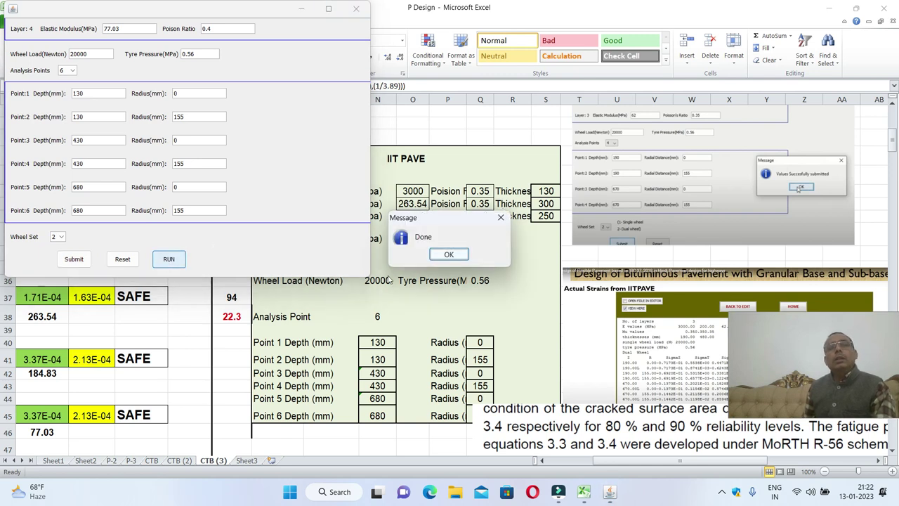
{"action": "left_click", "coordinate": [453, 256]}
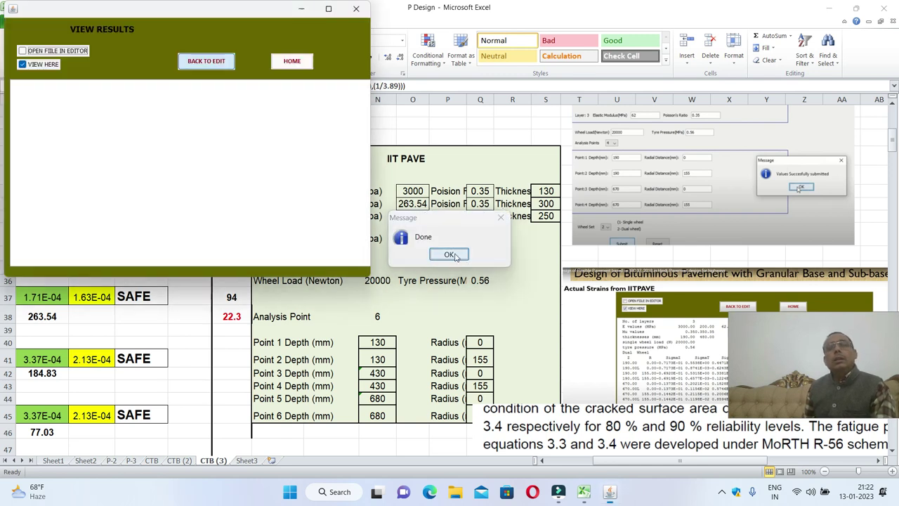
{"action": "left_click", "coordinate": [47, 69]}
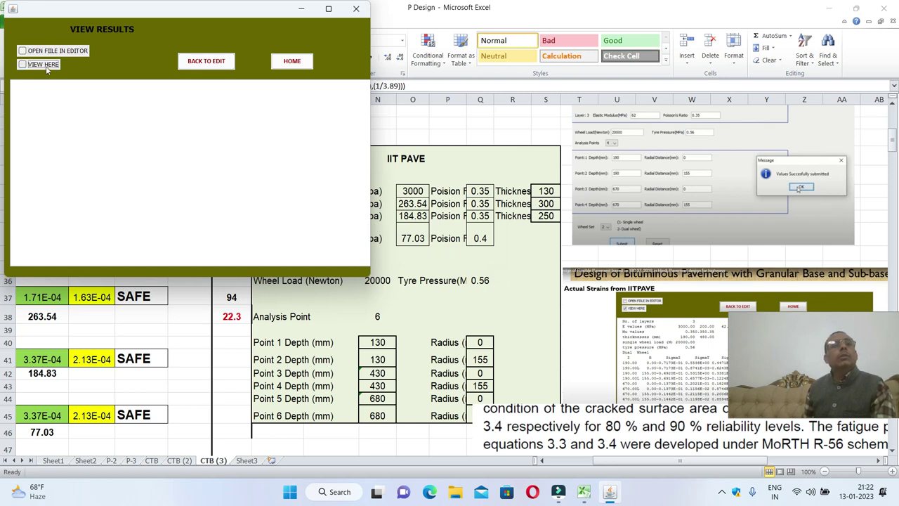
{"action": "left_click", "coordinate": [328, 8]}
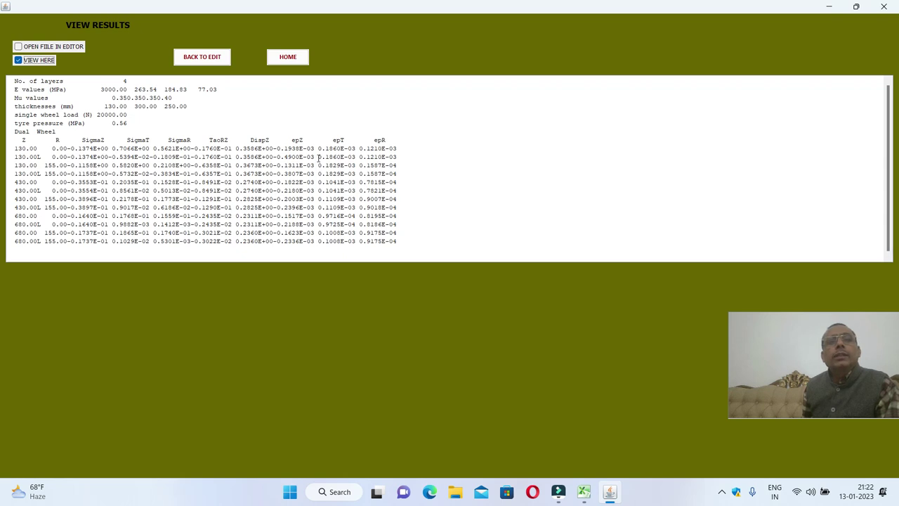
Copy the epT strain for depth 130.00L at radius 0 from the IITPAVE results into the surface course's obtained-strain cell H37 in Excel
{"action": "left_click_drag", "start_coordinate": [318, 158], "coordinate": [353, 157]}
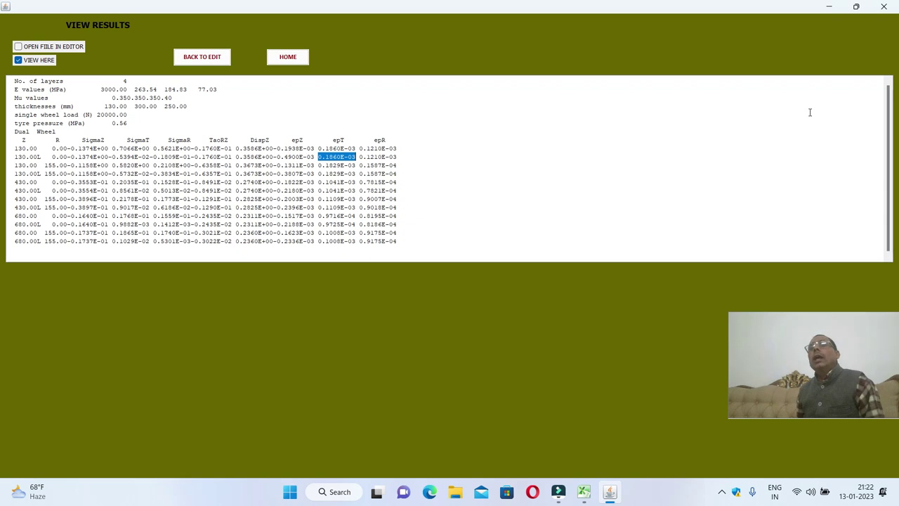
{"action": "left_click", "coordinate": [855, 6]}
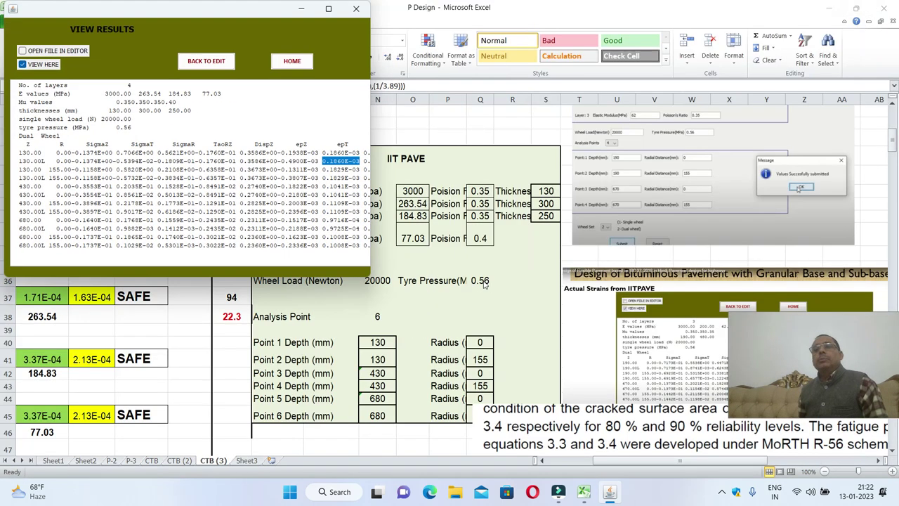
{"action": "left_click", "coordinate": [158, 326]}
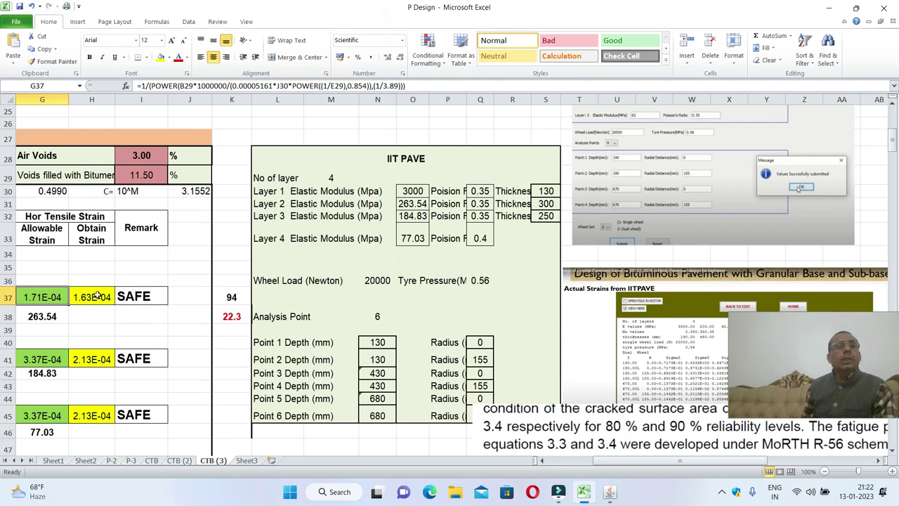
{"action": "left_click", "coordinate": [99, 301]}
{"action": "right_click", "coordinate": [99, 299]}
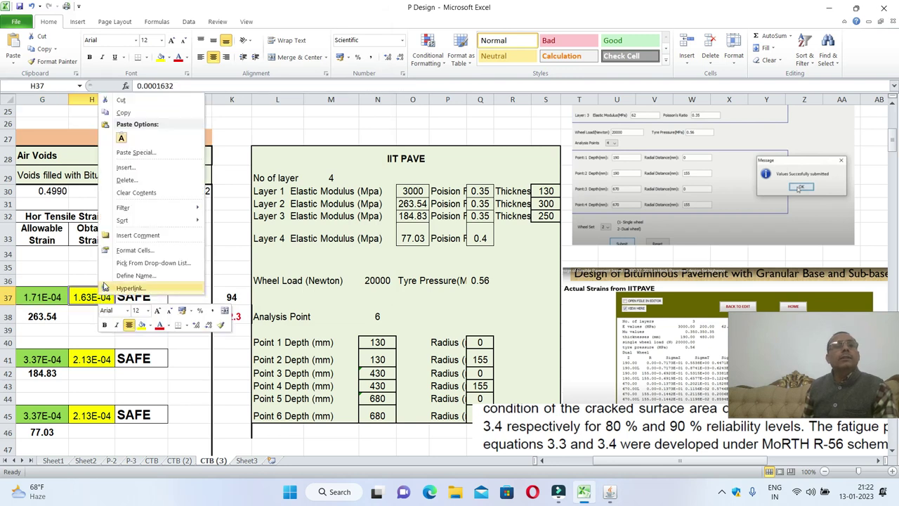
{"action": "left_click", "coordinate": [121, 138]}
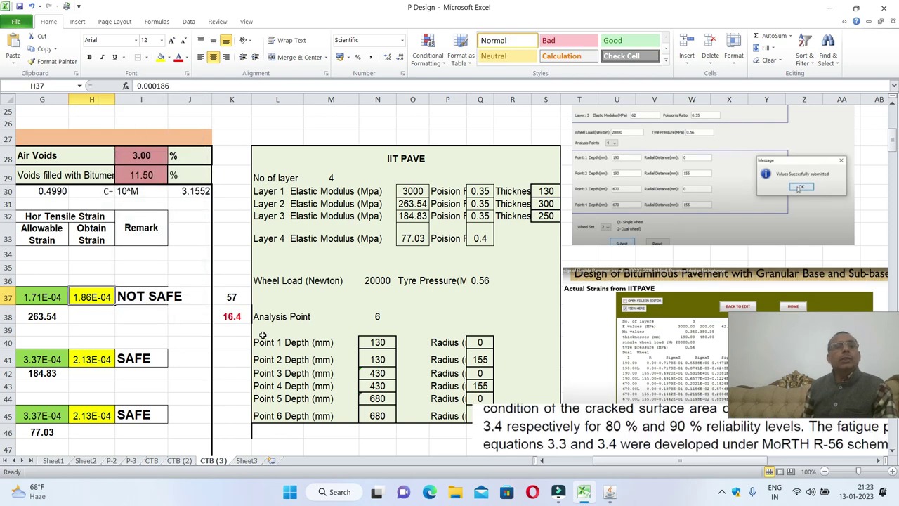
Set the DBM-1 thickness to 90 in the surface course of the calculation chart
{"action": "left_click", "coordinate": [542, 461]}
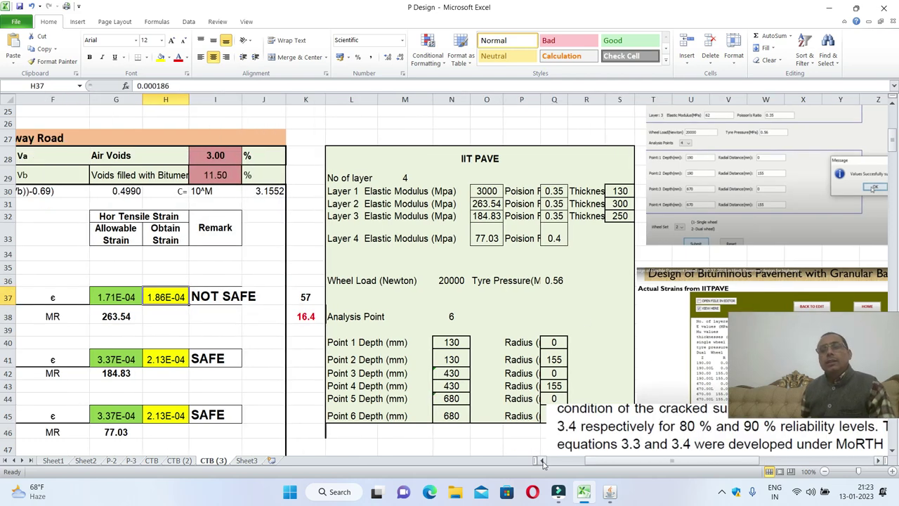
{"action": "left_click", "coordinate": [542, 461]}
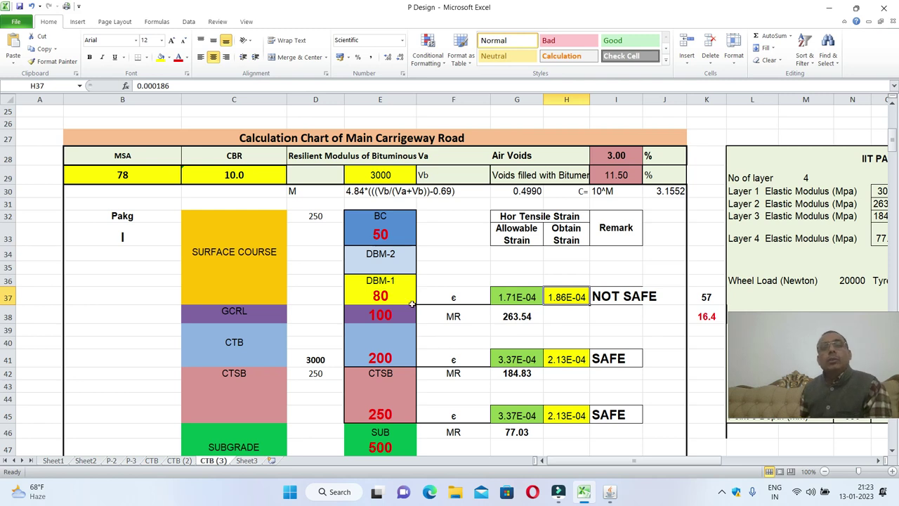
{"action": "left_click", "coordinate": [379, 286]}
{"action": "left_click", "coordinate": [378, 310]}
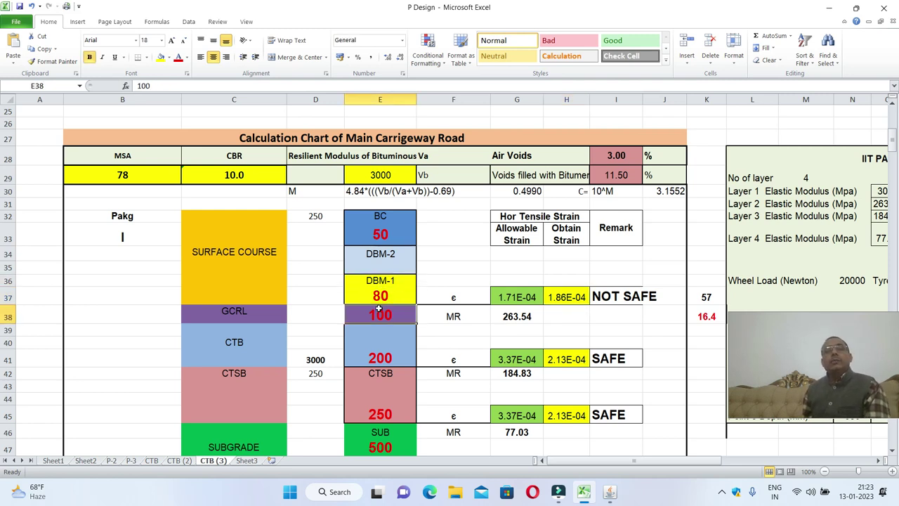
{"action": "left_click", "coordinate": [383, 296]}
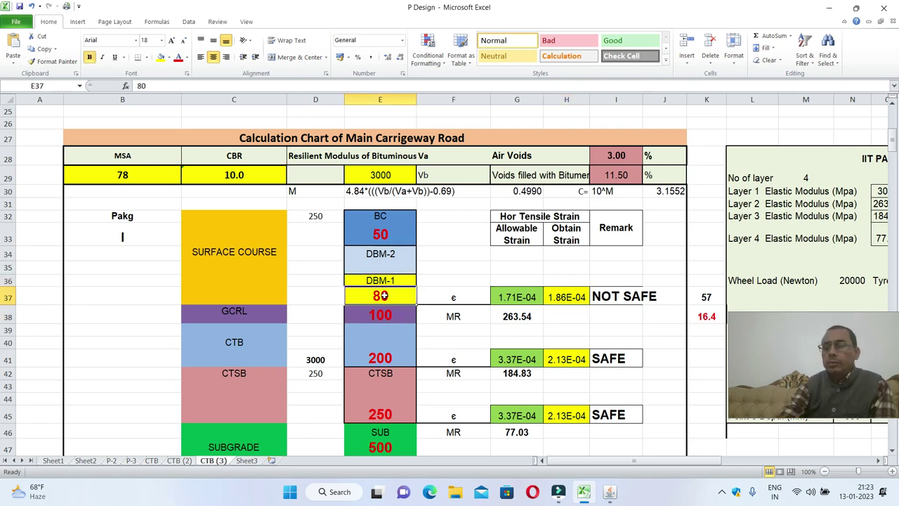
{"action": "type", "text": "90"}
{"action": "key", "text": "Return"}
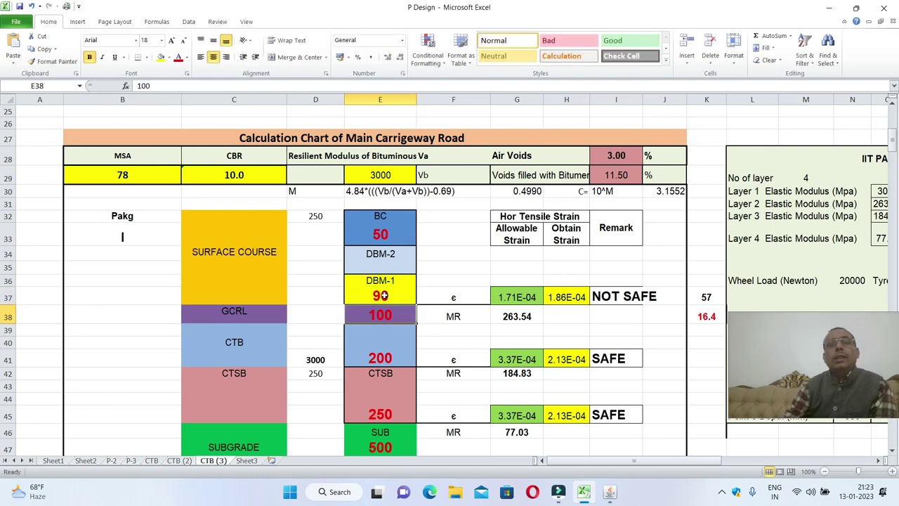
Set the BC thickness to 60 in the surface course of the calculation chart
{"action": "left_click", "coordinate": [372, 230]}
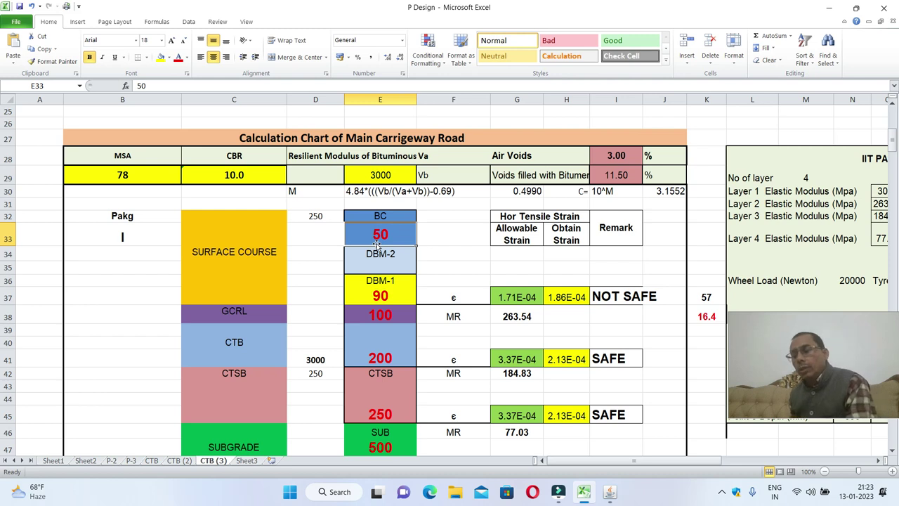
{"action": "type", "text": "60"}
{"action": "key", "text": "Return"}
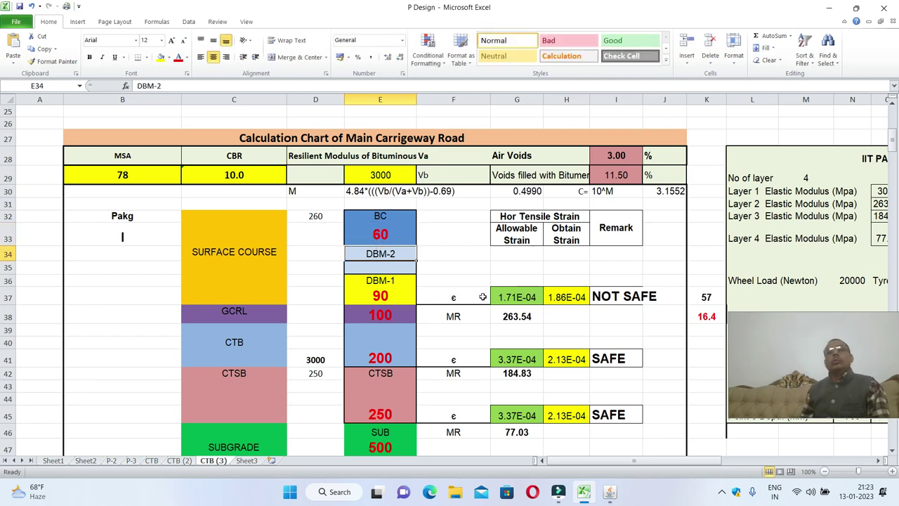
Switch to IITPAVE, return from the results to editing the inputs, and set the layer 1 thickness to 150 mm
{"action": "left_click", "coordinate": [878, 460]}
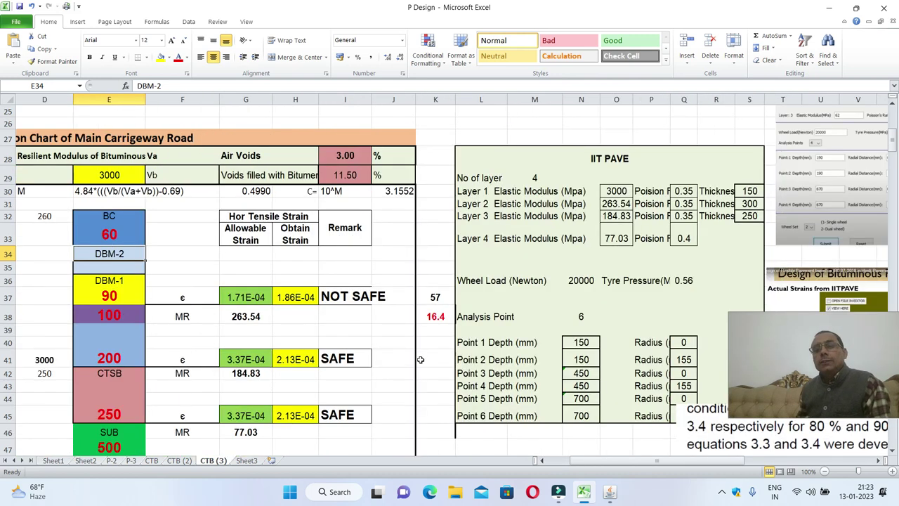
{"action": "left_click", "coordinate": [609, 493]}
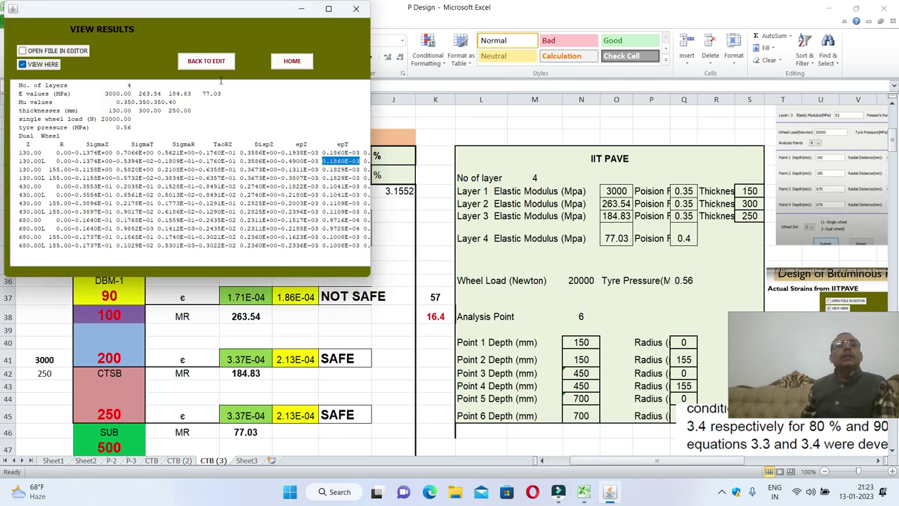
{"action": "left_click", "coordinate": [206, 61]}
{"action": "scroll", "coordinate": [206, 74], "scroll_direction": "up", "scroll_amount": 3}
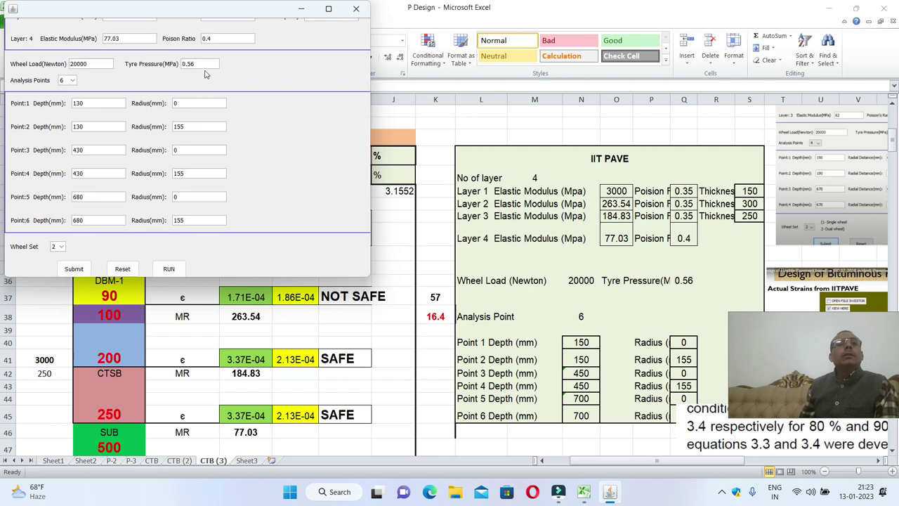
{"action": "scroll", "coordinate": [205, 74], "scroll_direction": "up", "scroll_amount": 3}
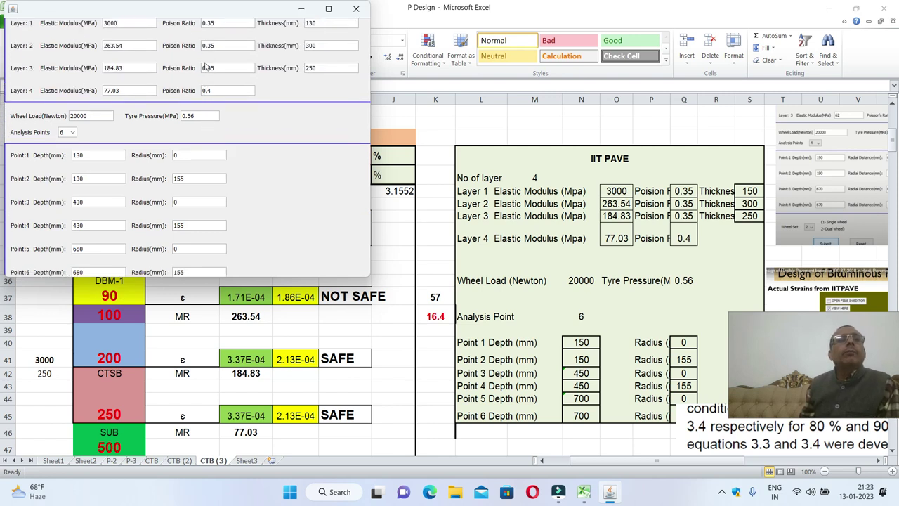
{"action": "scroll", "coordinate": [206, 67], "scroll_direction": "up", "scroll_amount": 1}
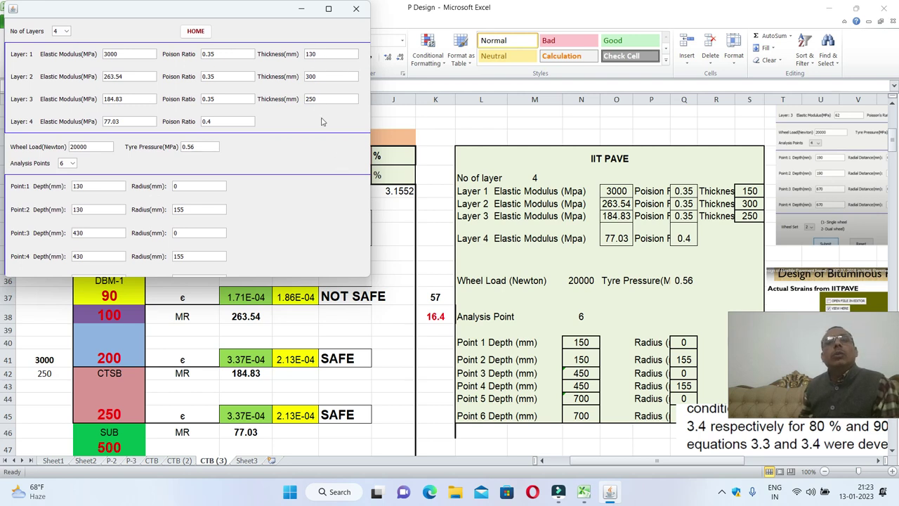
{"action": "double_click", "coordinate": [323, 56]}
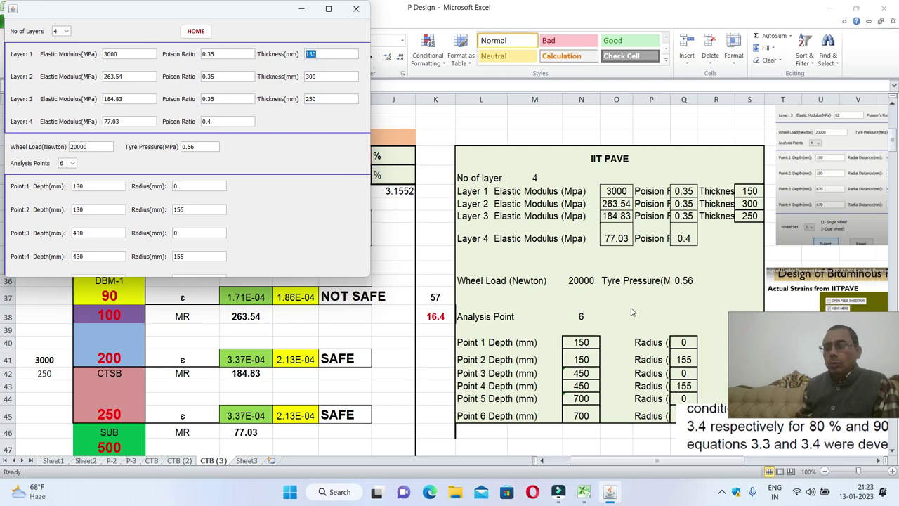
{"action": "type", "text": "150"}
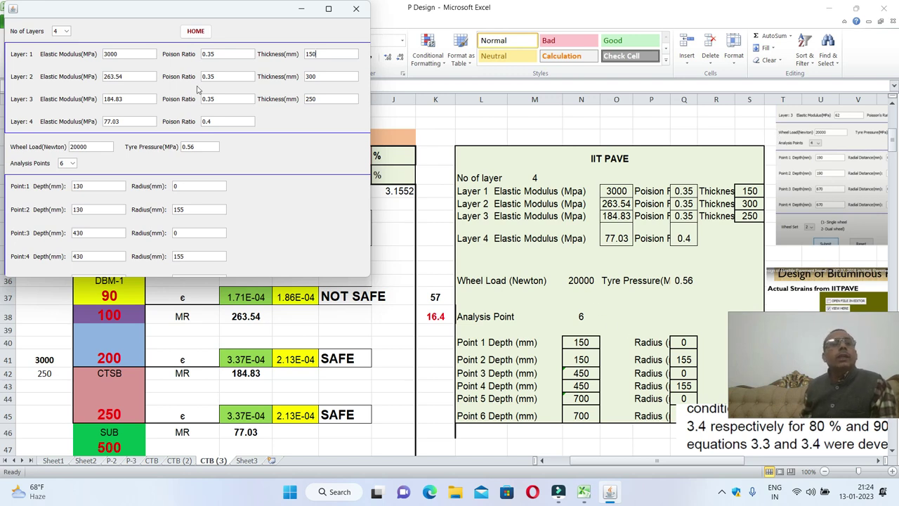
Set the depth of analysis points 1 and 2 to 150 mm
{"action": "double_click", "coordinate": [84, 181]}
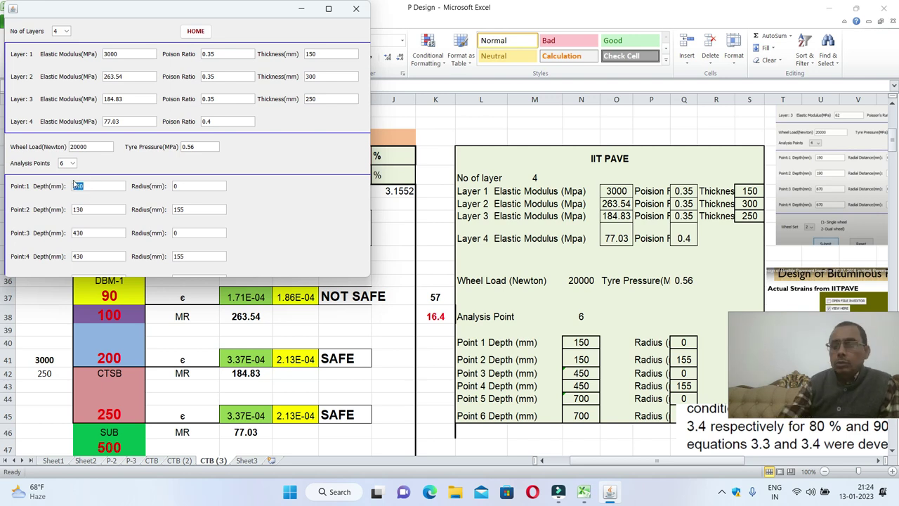
{"action": "left_click", "coordinate": [74, 184]}
{"action": "key", "text": "BackSpace"}
{"action": "key", "text": "BackSpace"}
{"action": "type", "text": "50"}
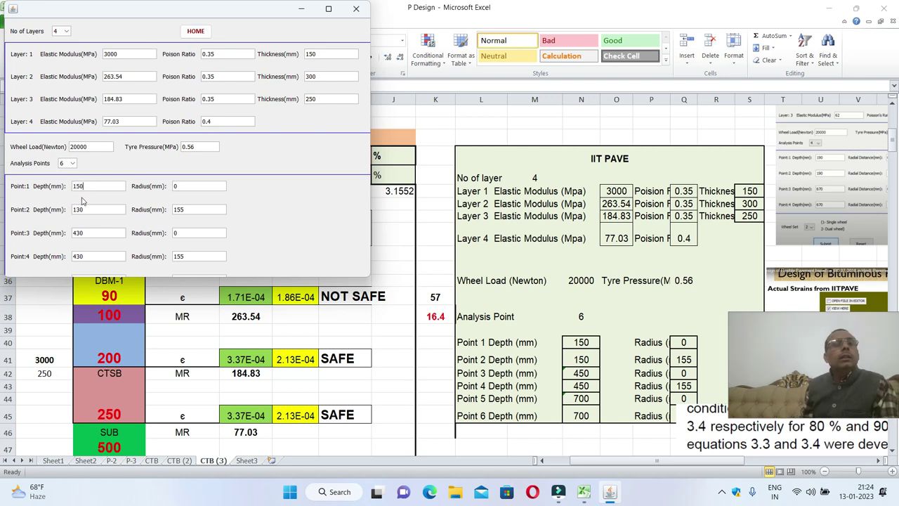
{"action": "left_click_drag", "start_coordinate": [88, 210], "coordinate": [48, 210]}
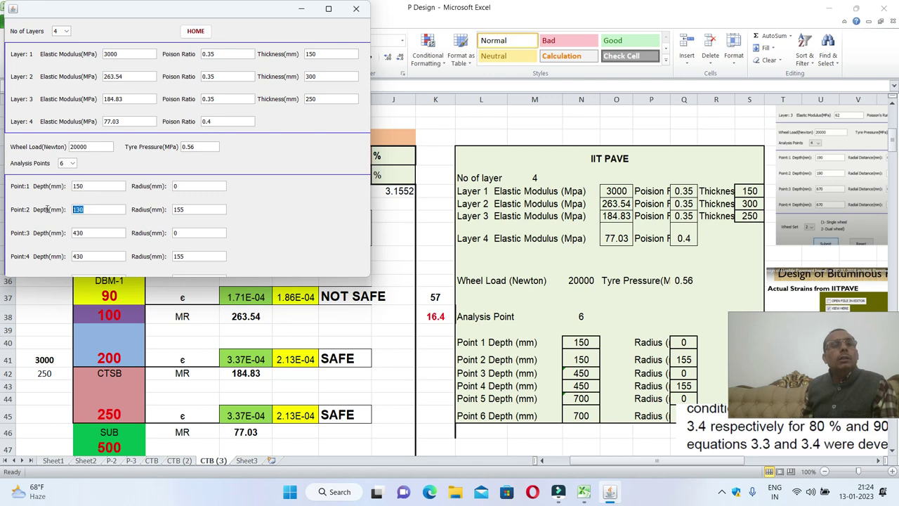
{"action": "type", "text": "150"}
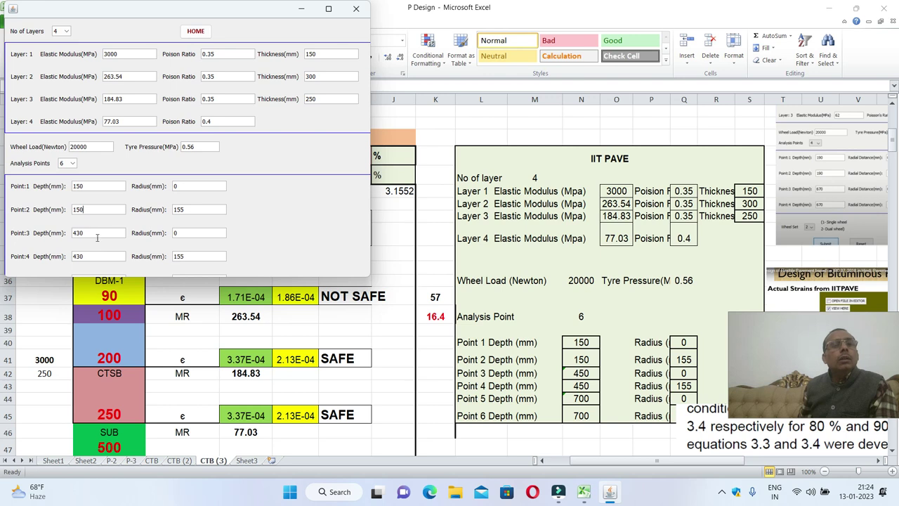
Set the depth of analysis points 3 and 4 to 450 mm
{"action": "left_click_drag", "start_coordinate": [95, 235], "coordinate": [46, 229]}
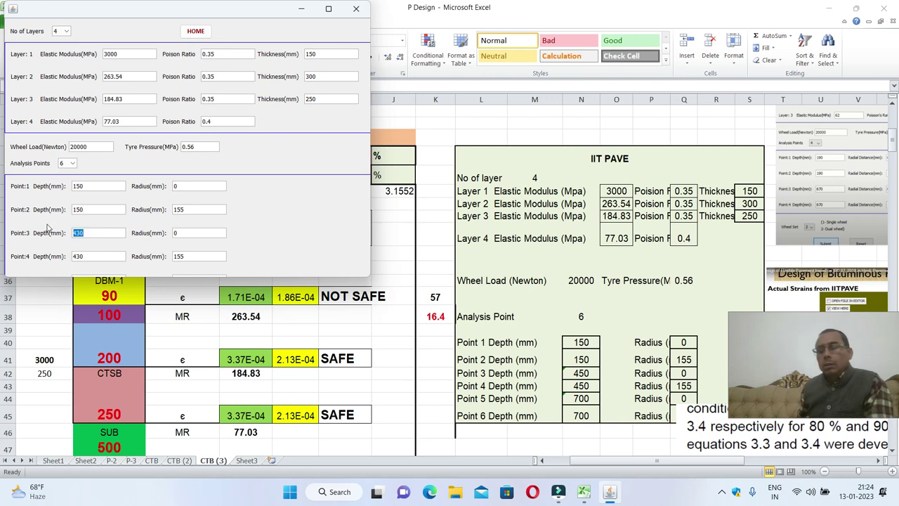
{"action": "type", "text": "450"}
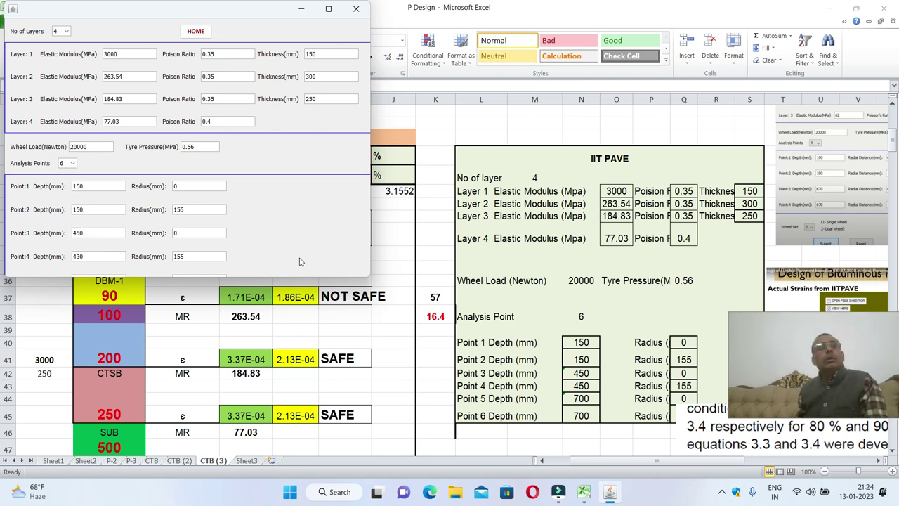
{"action": "scroll", "coordinate": [299, 261], "scroll_direction": "down", "scroll_amount": 3}
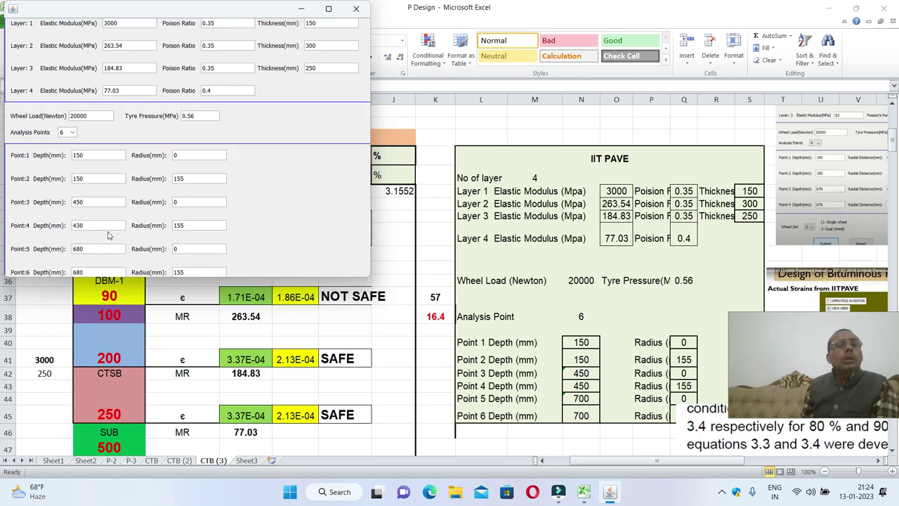
{"action": "left_click_drag", "start_coordinate": [81, 225], "coordinate": [69, 225]}
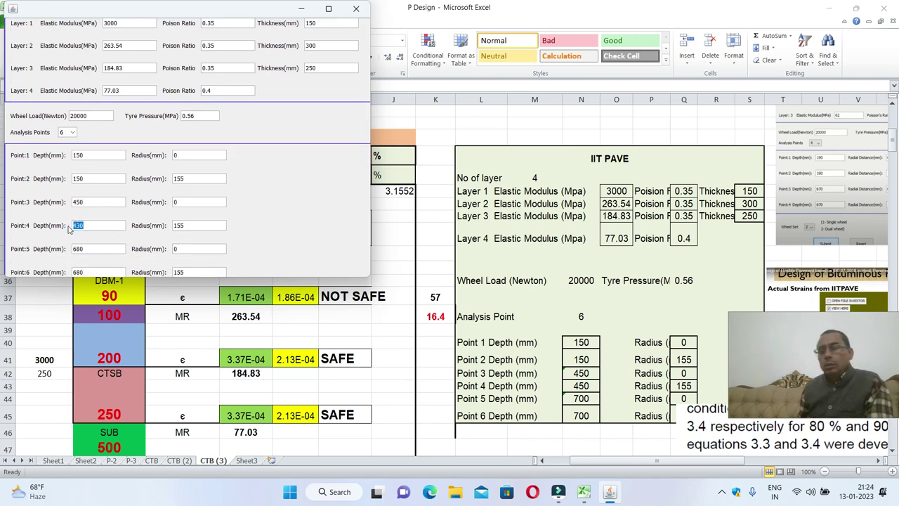
{"action": "type", "text": "450"}
Set the depth of analysis points 5 and 6 to 700 mm
{"action": "scroll", "coordinate": [98, 231], "scroll_direction": "down", "scroll_amount": 3}
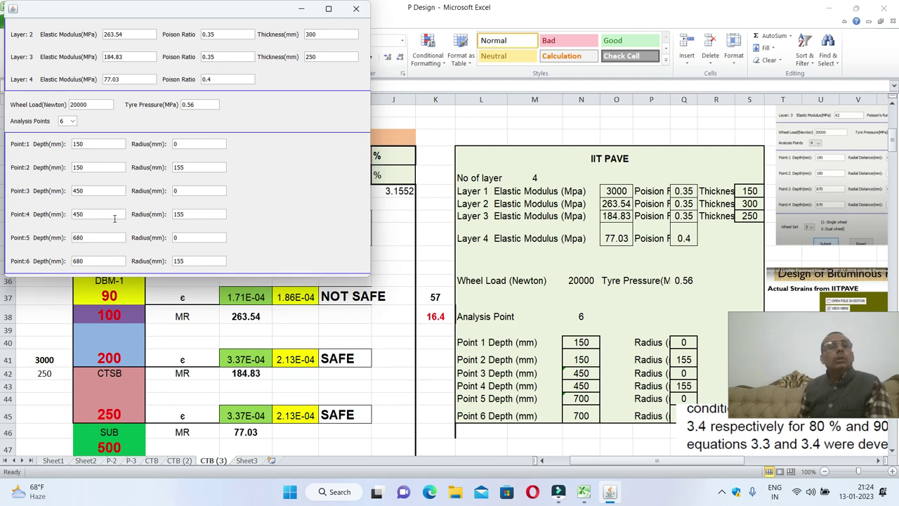
{"action": "scroll", "coordinate": [95, 225], "scroll_direction": "down", "scroll_amount": 1}
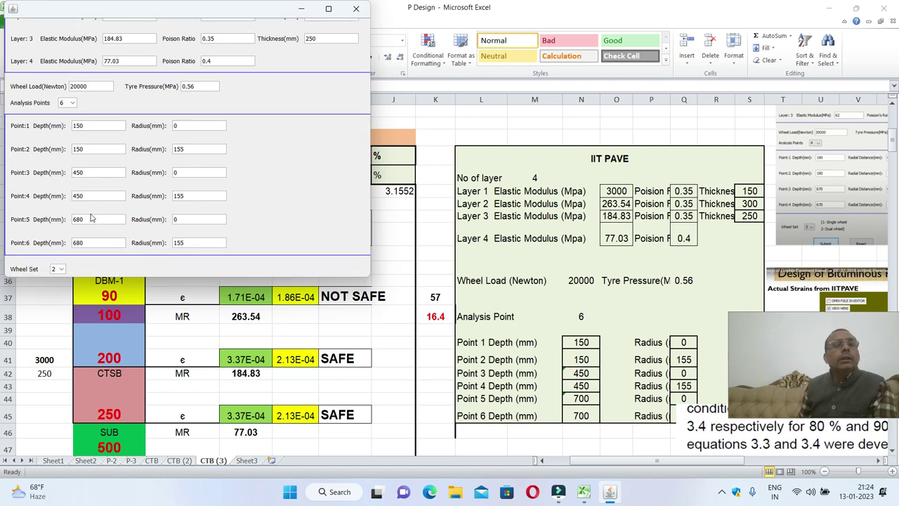
{"action": "double_click", "coordinate": [89, 223]}
{"action": "left_click", "coordinate": [91, 224]}
{"action": "double_click", "coordinate": [96, 220]}
{"action": "type", "text": "700"}
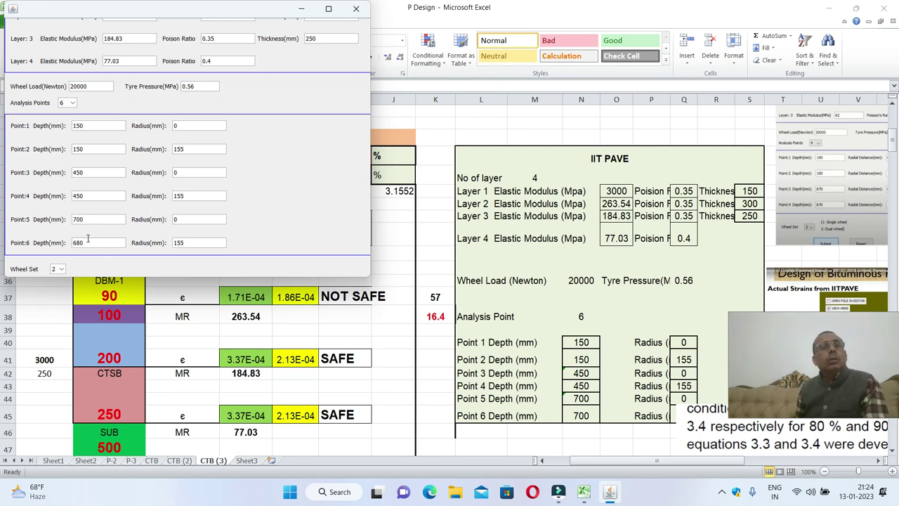
{"action": "double_click", "coordinate": [88, 242]}
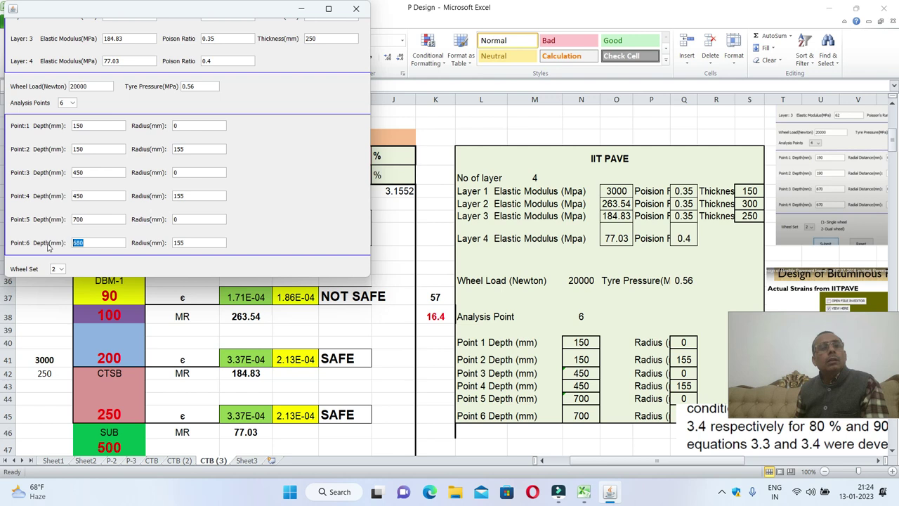
{"action": "type", "text": "700"}
Submit the revised input values and run the analysis again
{"action": "scroll", "coordinate": [138, 207], "scroll_direction": "down", "scroll_amount": 3}
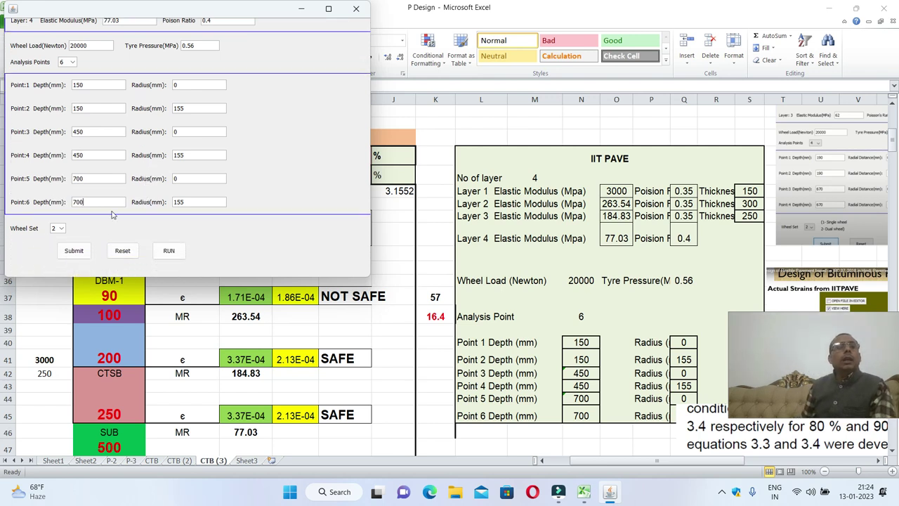
{"action": "left_click", "coordinate": [73, 251]}
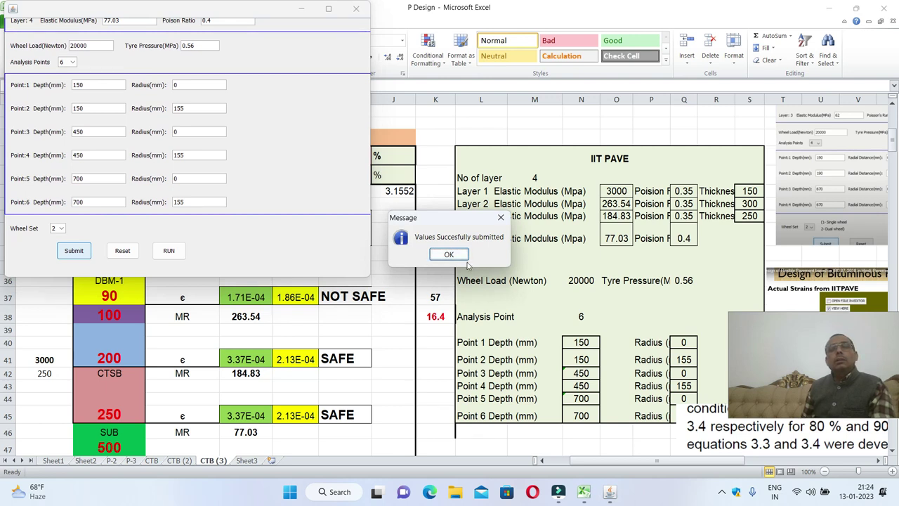
{"action": "left_click", "coordinate": [441, 257]}
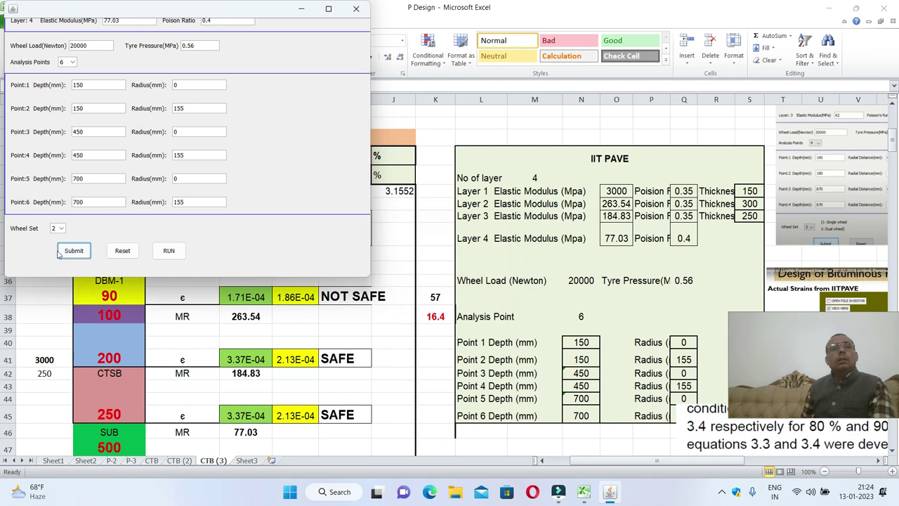
{"action": "left_click", "coordinate": [169, 251]}
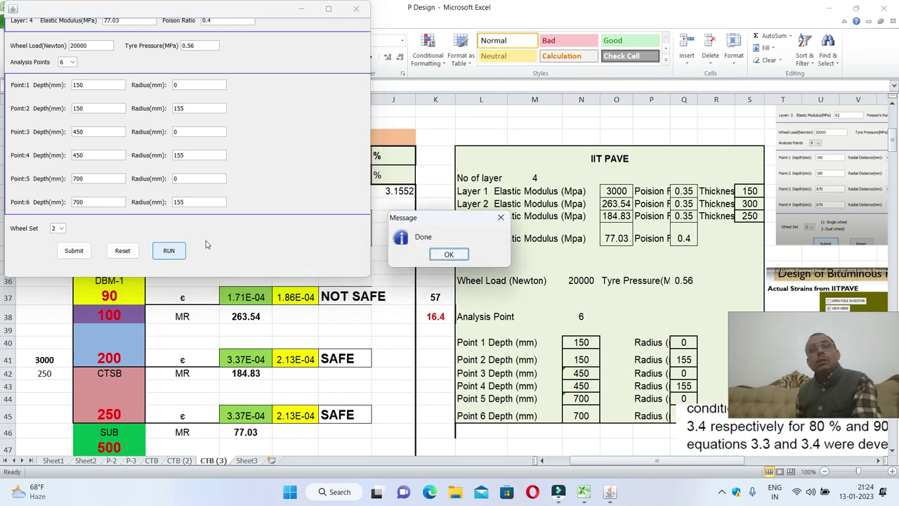
Dismiss the completion message and display the new analysis results in the viewer, enlarged to full screen
{"action": "key", "text": "Return"}
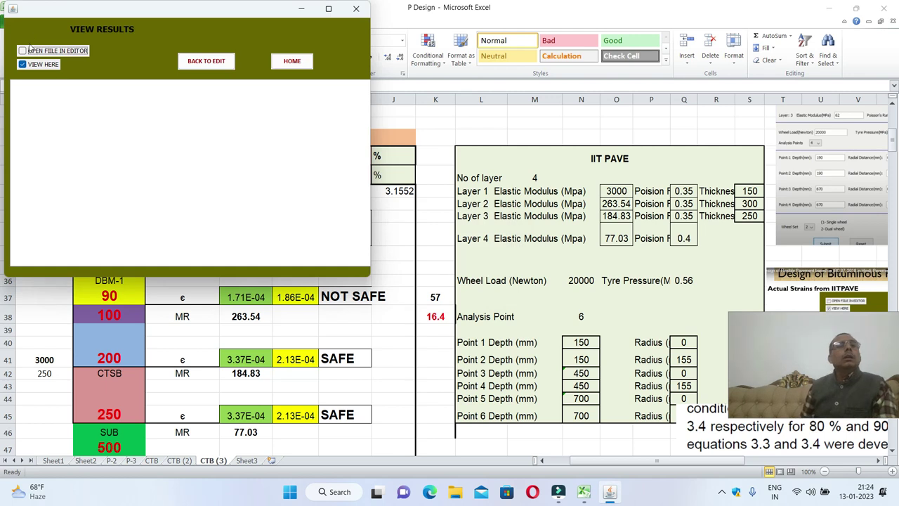
{"action": "left_click", "coordinate": [31, 65]}
{"action": "left_click", "coordinate": [31, 66]}
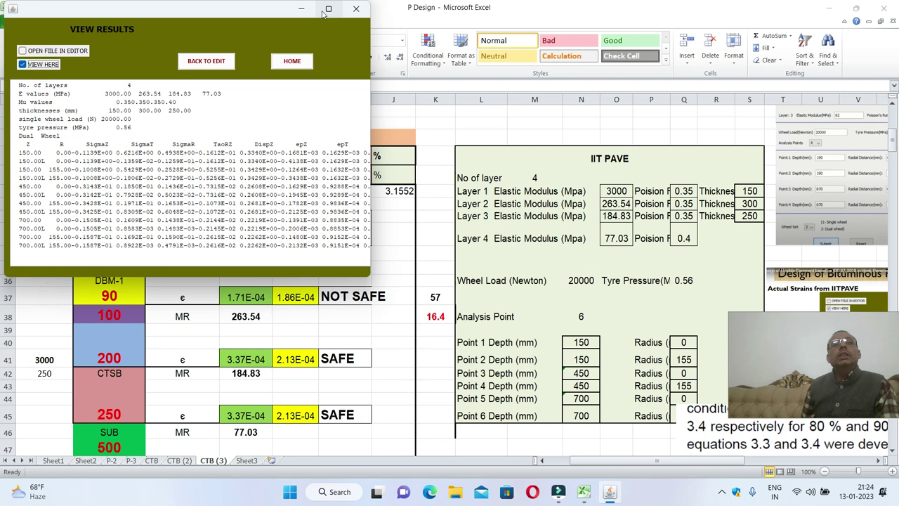
{"action": "mouse_move", "coordinate": [324, 15]}
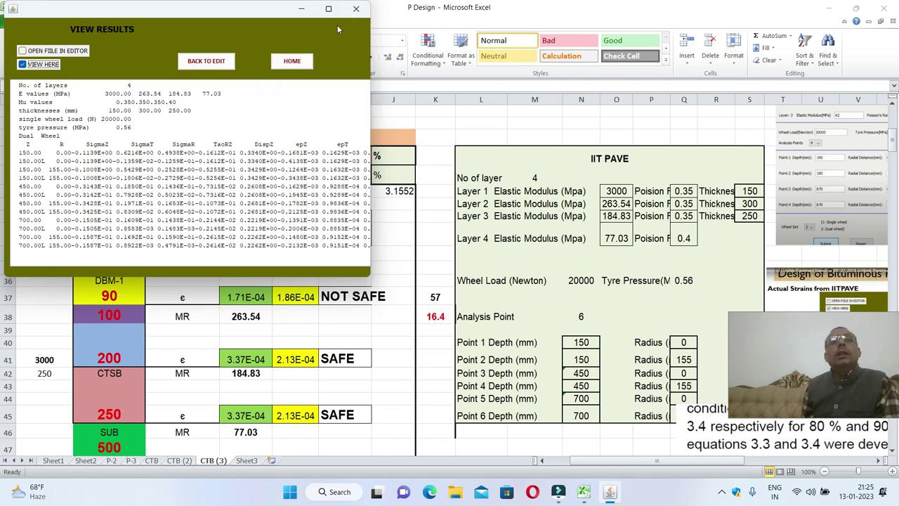
{"action": "left_click", "coordinate": [328, 9]}
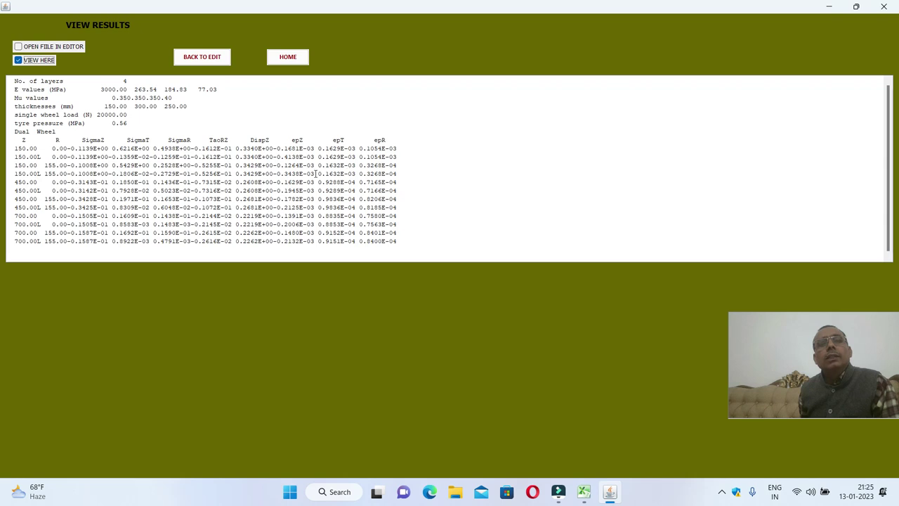
Copy the epT strain at 150 mm depth and 155 mm radius, 0.1632E-03, into Excel as DBM-1's obtained strain in H37
{"action": "left_click_drag", "start_coordinate": [317, 165], "coordinate": [360, 168]}
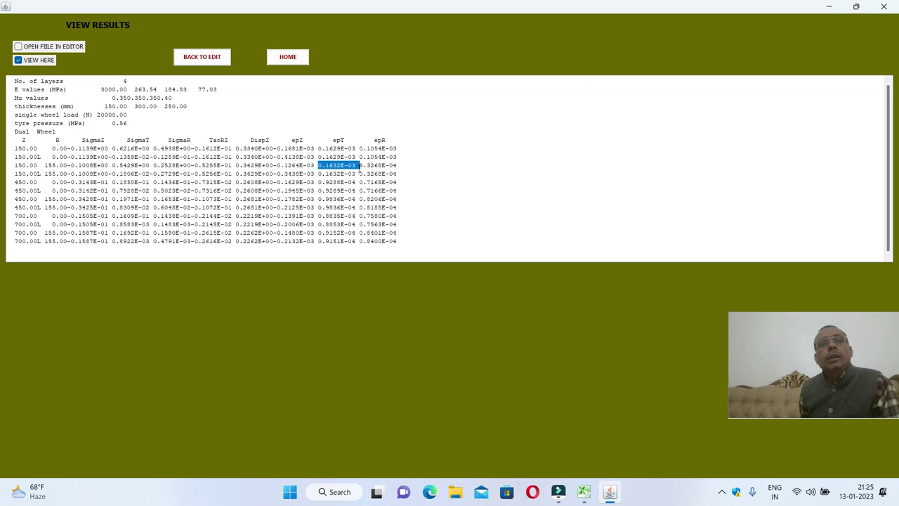
{"action": "left_click_drag", "start_coordinate": [360, 166], "coordinate": [360, 173]}
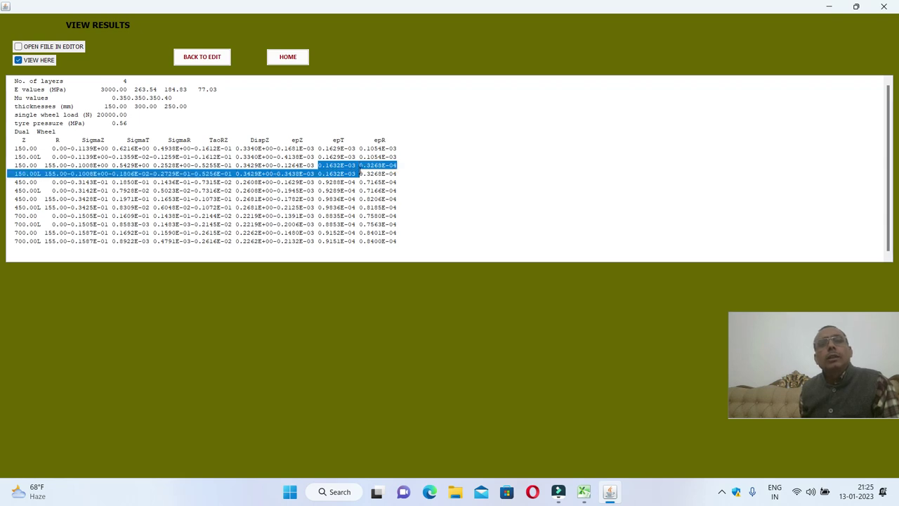
{"action": "mouse_move", "coordinate": [360, 173]}
{"action": "left_mouse_down"}
{"action": "mouse_move", "coordinate": [316, 157]}
{"action": "mouse_move", "coordinate": [359, 174]}
{"action": "mouse_move", "coordinate": [353, 144]}
{"action": "mouse_move", "coordinate": [359, 173]}
{"action": "mouse_move", "coordinate": [360, 157]}
{"action": "mouse_move", "coordinate": [358, 174]}
{"action": "mouse_move", "coordinate": [355, 166]}
{"action": "left_mouse_up"}
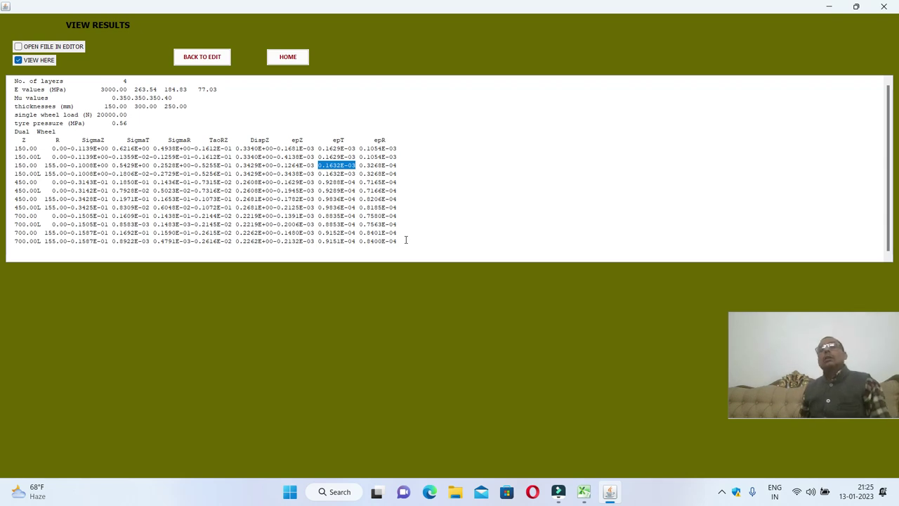
{"action": "left_click", "coordinate": [856, 6]}
{"action": "key", "text": "alt+Tab"}
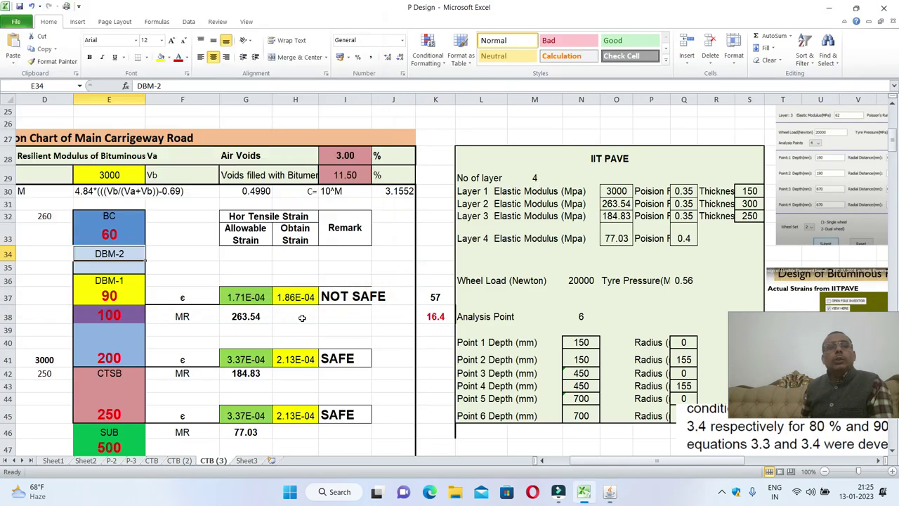
{"action": "left_click", "coordinate": [295, 297]}
{"action": "right_click", "coordinate": [296, 298]}
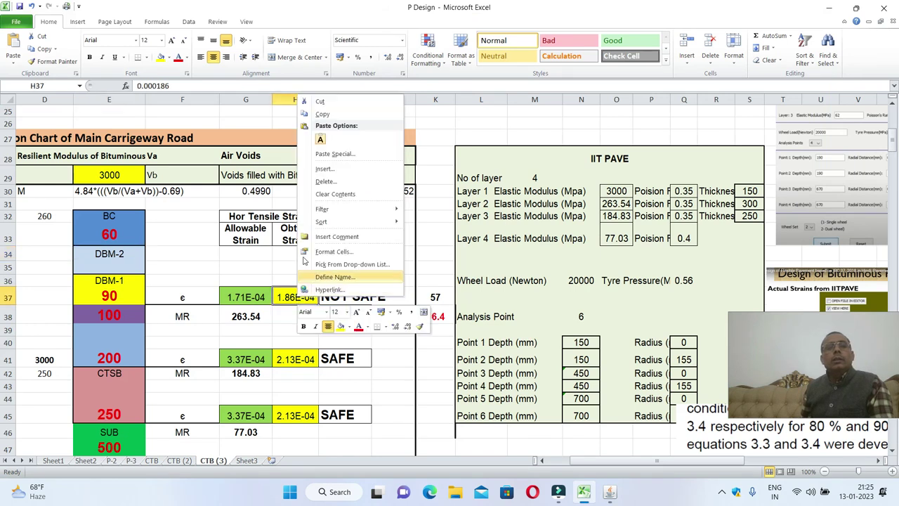
{"action": "left_click", "coordinate": [320, 139]}
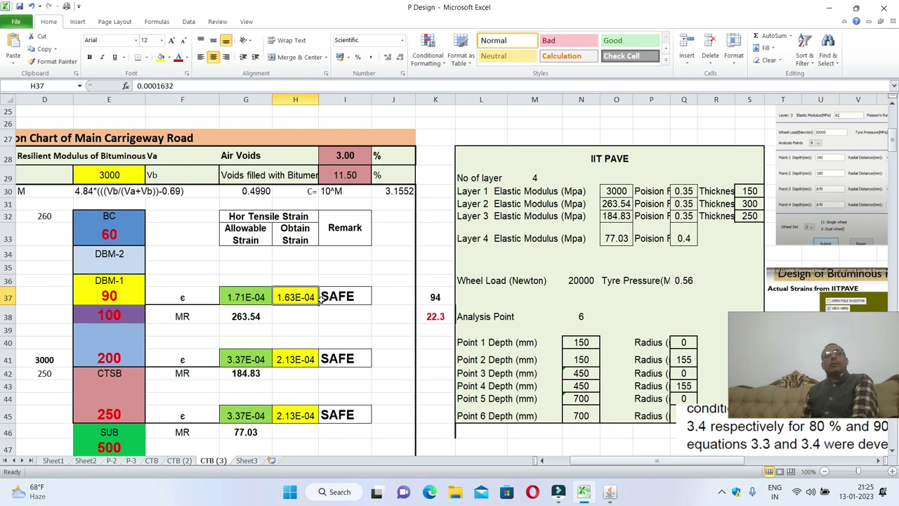
Copy the epZ strain from the 450.00L row at 155 mm radius, 0.2125E-03, from IITPAVE into obtained-strain cell H41 in Excel
{"action": "scroll", "coordinate": [298, 304], "scroll_direction": "down", "scroll_amount": 1}
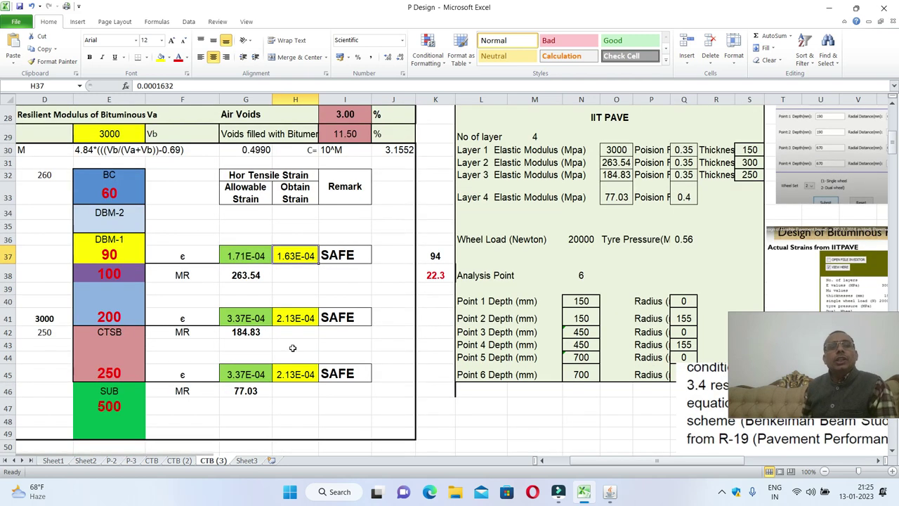
{"action": "left_click", "coordinate": [294, 320]}
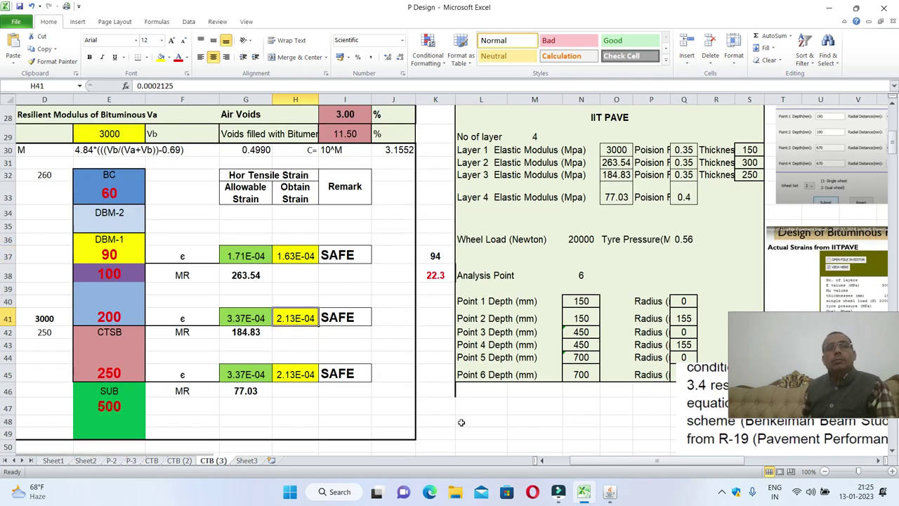
{"action": "left_click", "coordinate": [609, 494]}
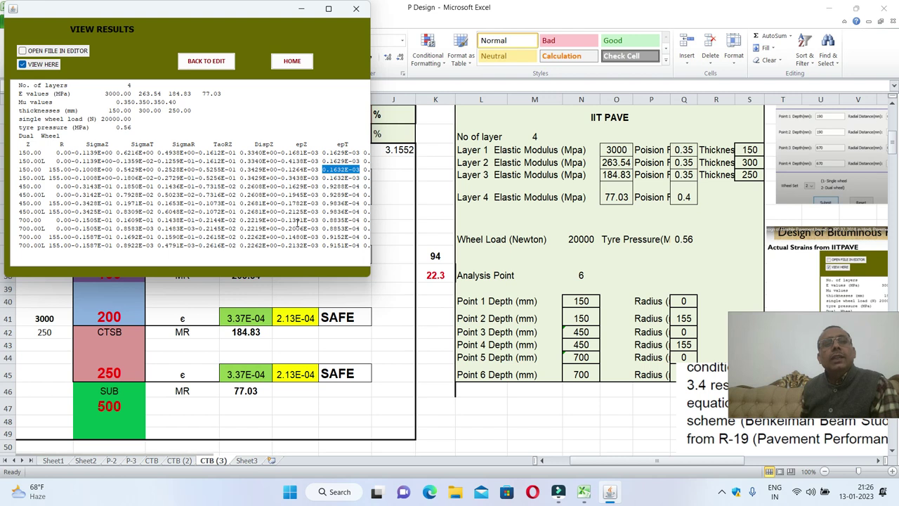
{"action": "left_click_drag", "start_coordinate": [281, 212], "coordinate": [317, 214]}
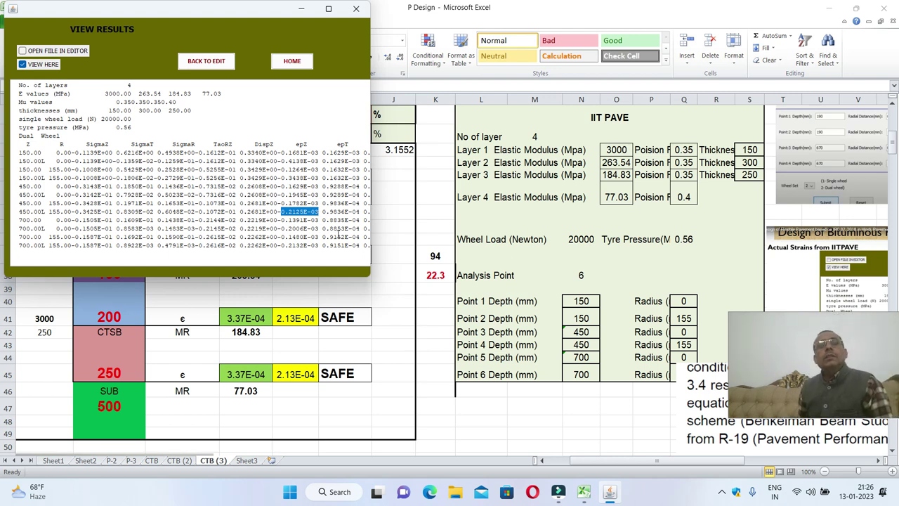
{"action": "key", "text": "alt+Tab"}
{"action": "right_click", "coordinate": [288, 317]}
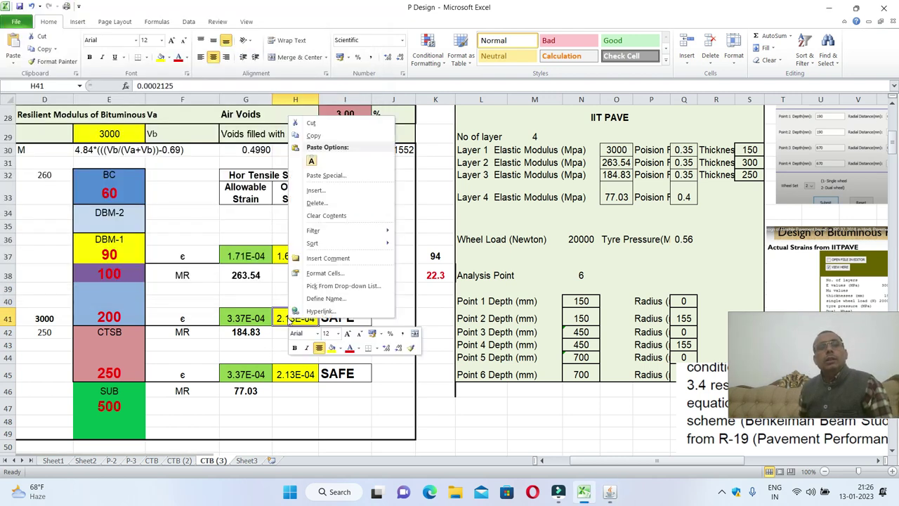
{"action": "left_click", "coordinate": [310, 160]}
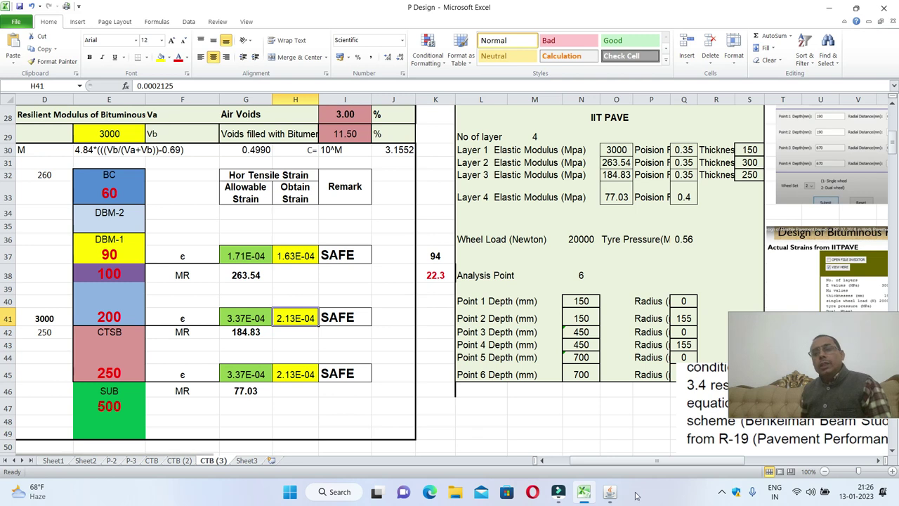
Copy the epZ strain from the 700.00L row at 155 mm radius, 0.2132E-03, from IITPAVE into obtained-strain cell H45 in Excel
{"action": "left_click", "coordinate": [610, 492]}
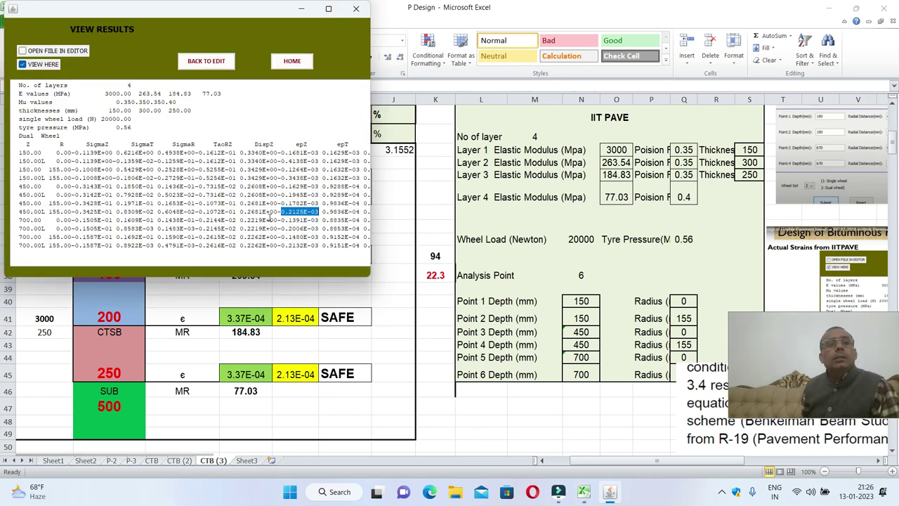
{"action": "left_click", "coordinate": [281, 245]}
{"action": "mouse_move", "coordinate": [307, 246]}
{"action": "left_mouse_down"}
{"action": "mouse_move", "coordinate": [364, 255]}
{"action": "mouse_move", "coordinate": [320, 245]}
{"action": "left_mouse_up"}
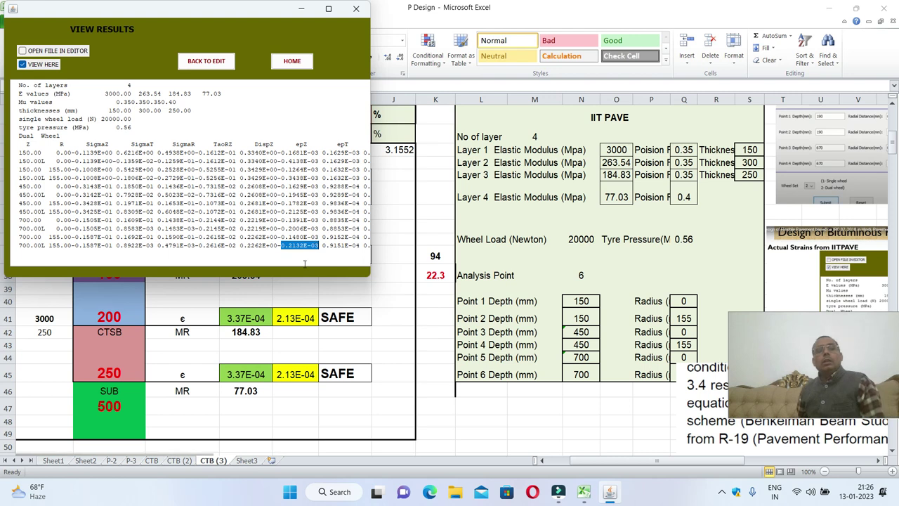
{"action": "left_click", "coordinate": [298, 374]}
{"action": "left_click", "coordinate": [299, 374]}
{"action": "right_click", "coordinate": [299, 375]}
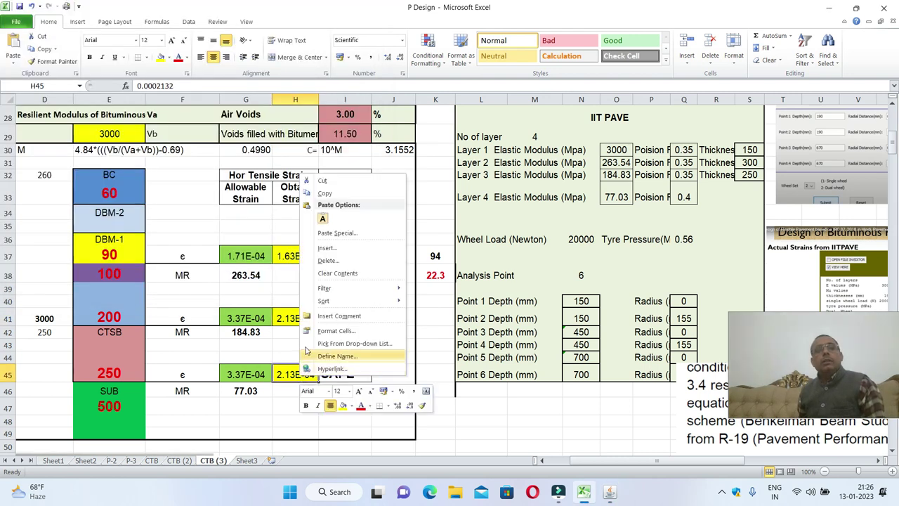
{"action": "left_click", "coordinate": [322, 218]}
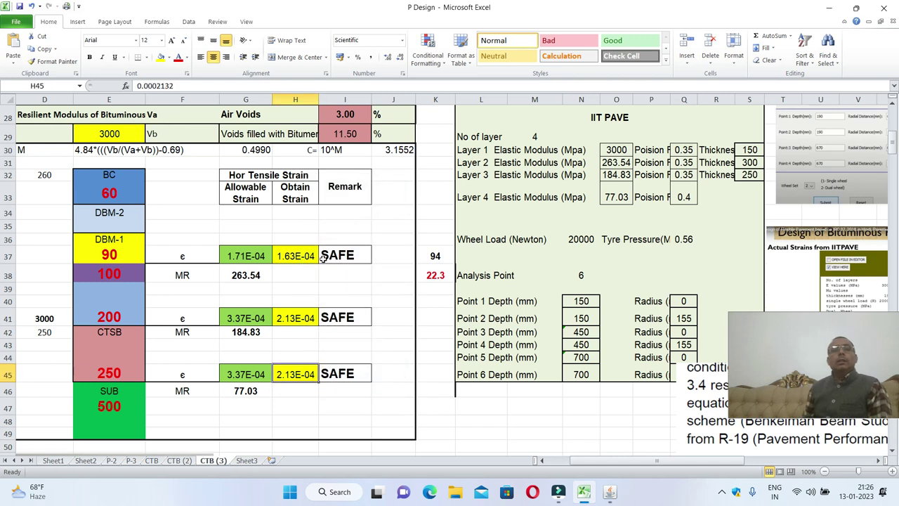
Review the main carriageway calculation chart, comparing layer thicknesses, allowable and obtained strains, and remarks
{"action": "left_click_drag", "start_coordinate": [542, 460], "coordinate": [544, 448]}
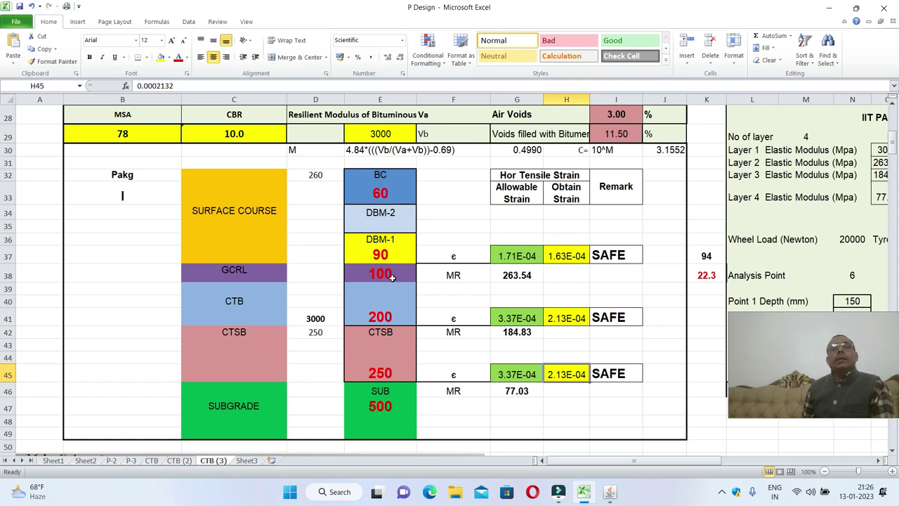
{"action": "scroll", "coordinate": [430, 273], "scroll_direction": "down", "scroll_amount": 1}
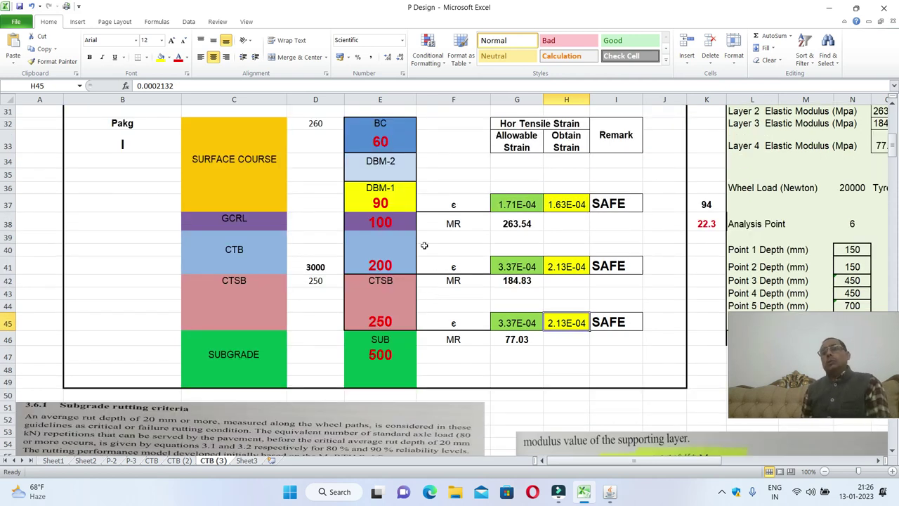
{"action": "scroll", "coordinate": [424, 245], "scroll_direction": "down", "scroll_amount": 1}
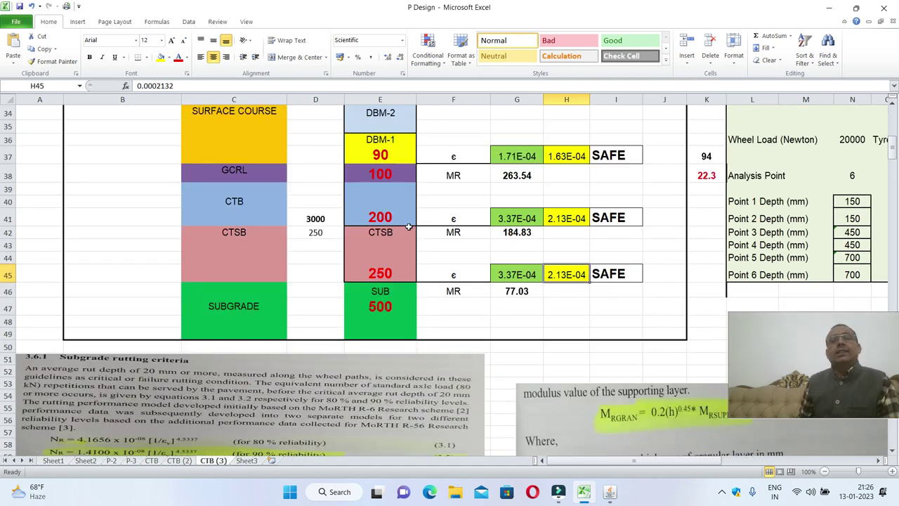
{"action": "scroll", "coordinate": [408, 226], "scroll_direction": "up", "scroll_amount": 2}
{"action": "scroll", "coordinate": [408, 226], "scroll_direction": "down", "scroll_amount": 14}
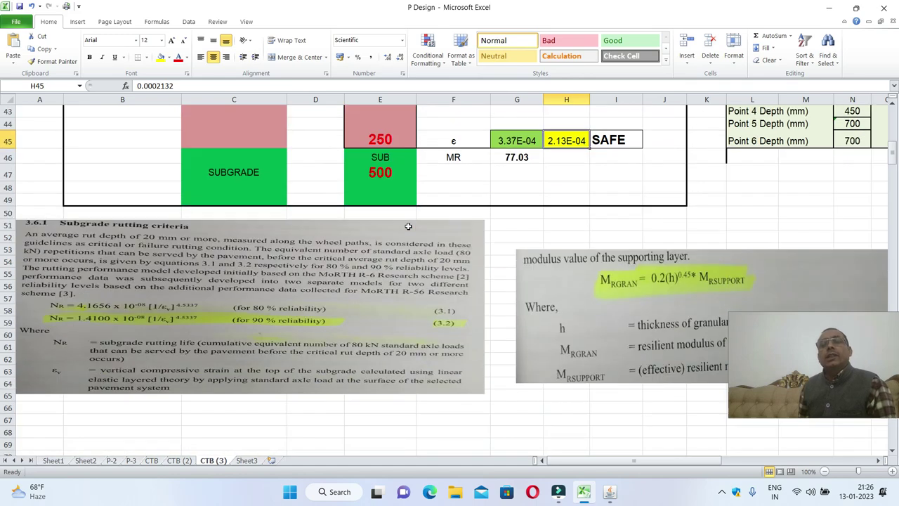
{"action": "scroll", "coordinate": [408, 229], "scroll_direction": "up", "scroll_amount": 15}
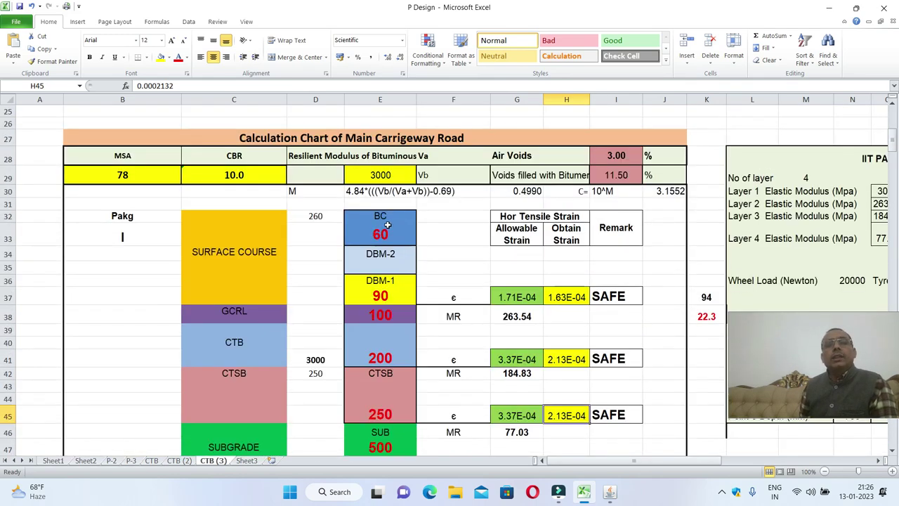
{"action": "scroll", "coordinate": [387, 224], "scroll_direction": "down", "scroll_amount": 2}
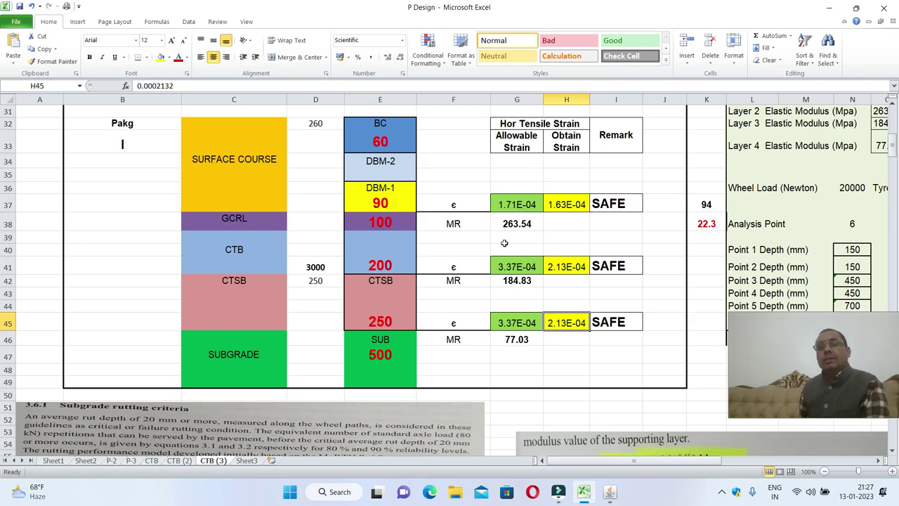
Examine the cumulative fatigue analysis tables, total damage check and CFD criterion, then the input parameters for the cement-treated base
{"action": "scroll", "coordinate": [462, 241], "scroll_direction": "down", "scroll_amount": 18}
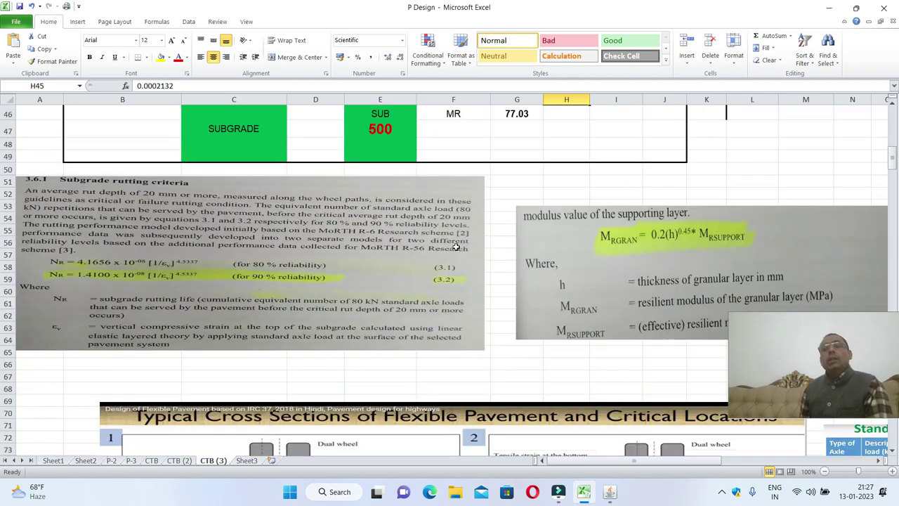
{"action": "scroll", "coordinate": [456, 247], "scroll_direction": "down", "scroll_amount": 15}
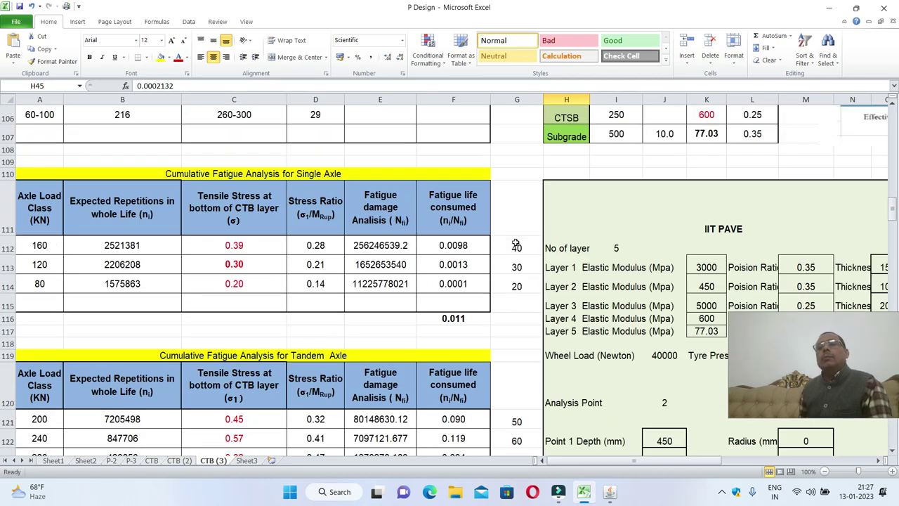
{"action": "scroll", "coordinate": [540, 242], "scroll_direction": "up", "scroll_amount": 2}
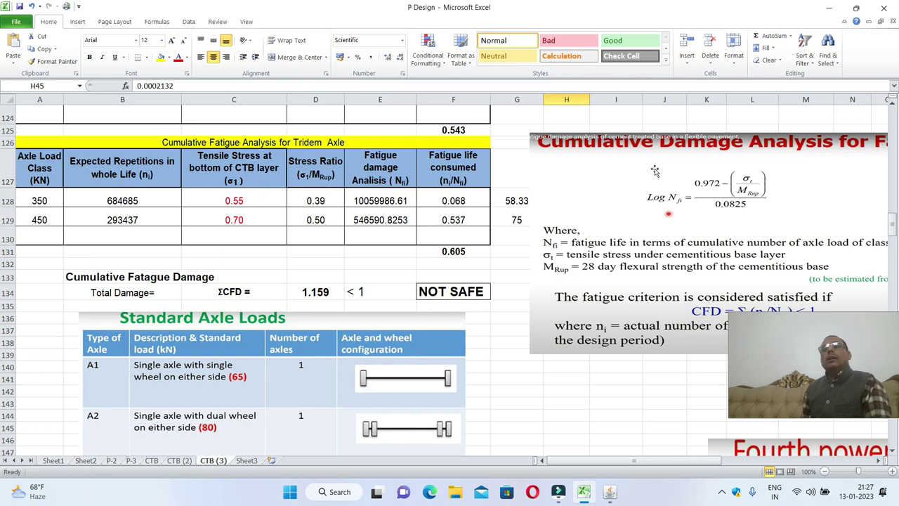
{"action": "scroll", "coordinate": [652, 168], "scroll_direction": "up", "scroll_amount": 3}
{"action": "scroll", "coordinate": [730, 237], "scroll_direction": "down", "scroll_amount": 3}
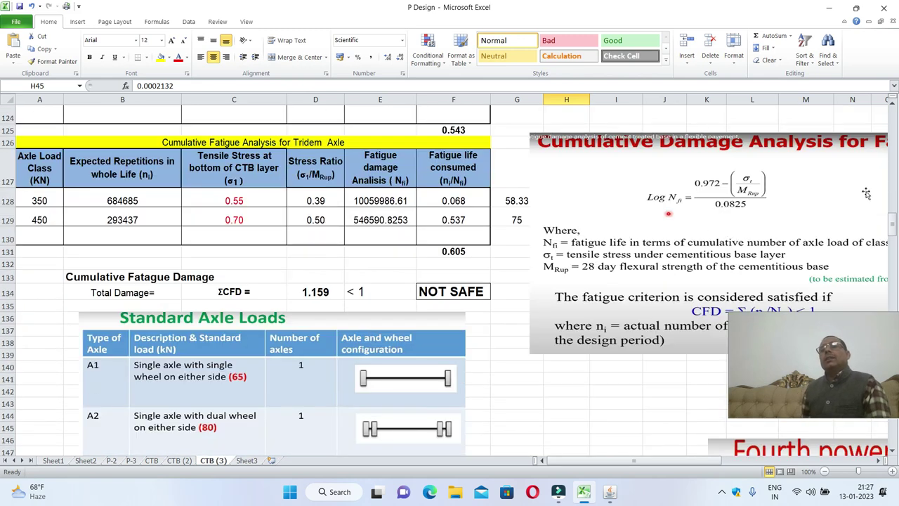
{"action": "left_click", "coordinate": [877, 460]}
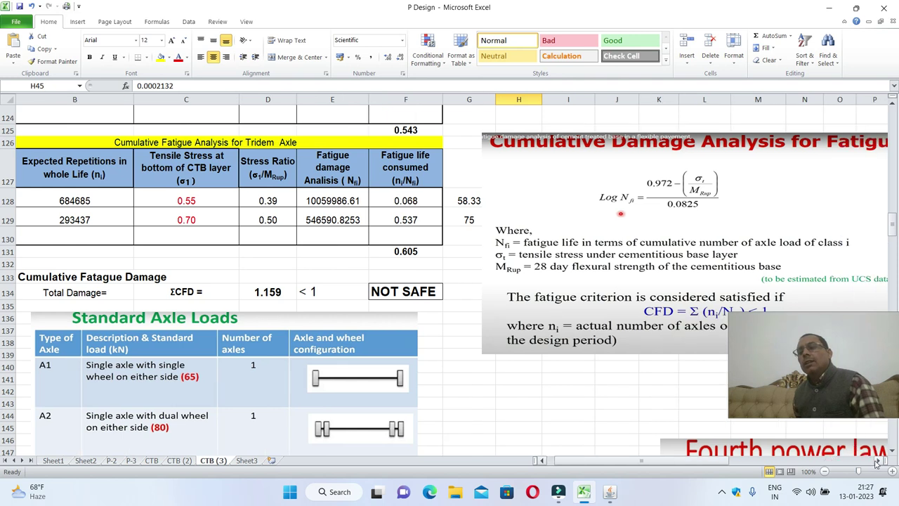
{"action": "left_click", "coordinate": [877, 460]}
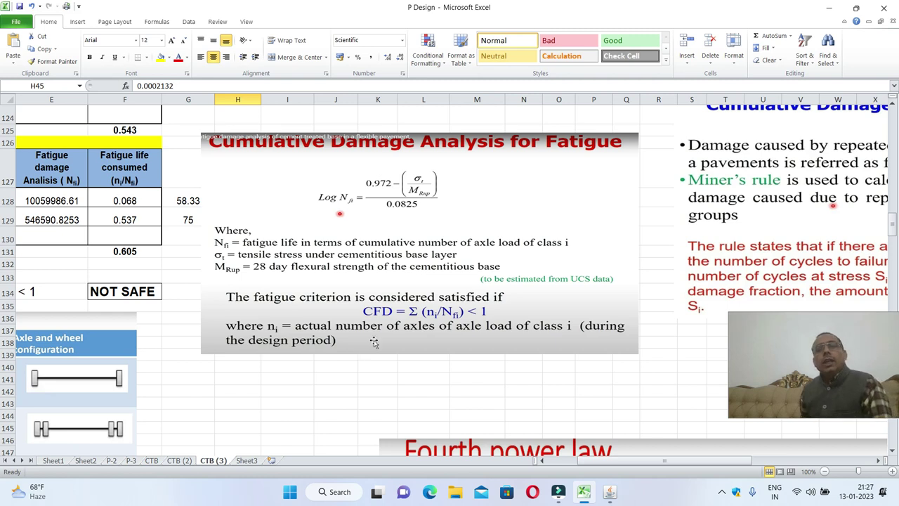
{"action": "scroll", "coordinate": [391, 320], "scroll_direction": "down", "scroll_amount": 1}
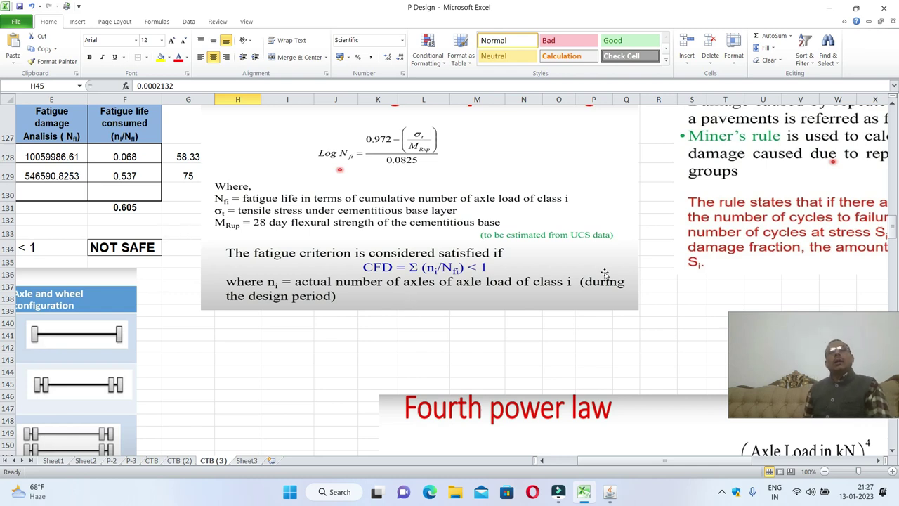
{"action": "left_click_drag", "start_coordinate": [587, 462], "coordinate": [557, 467]}
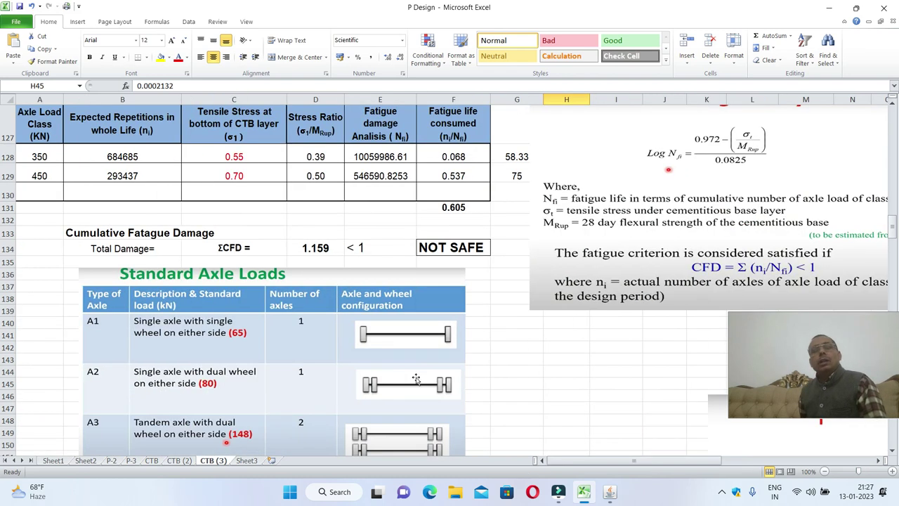
{"action": "scroll", "coordinate": [298, 297], "scroll_direction": "up", "scroll_amount": 10}
{"action": "scroll", "coordinate": [298, 298], "scroll_direction": "up", "scroll_amount": 6}
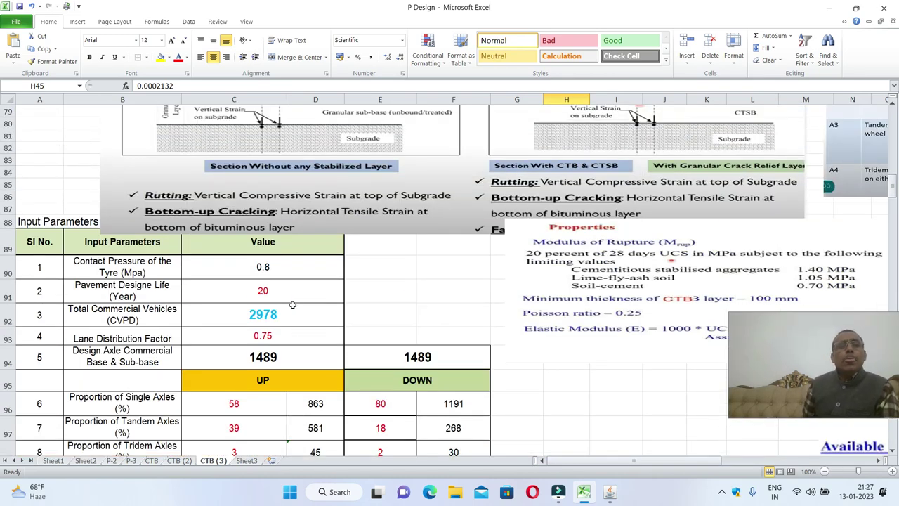
Trace the initial two-way traffic from the Pavement Design table to the Total Commercial Vehicles entry in the CTB input parameters
{"action": "scroll", "coordinate": [293, 304], "scroll_direction": "up", "scroll_amount": 19}
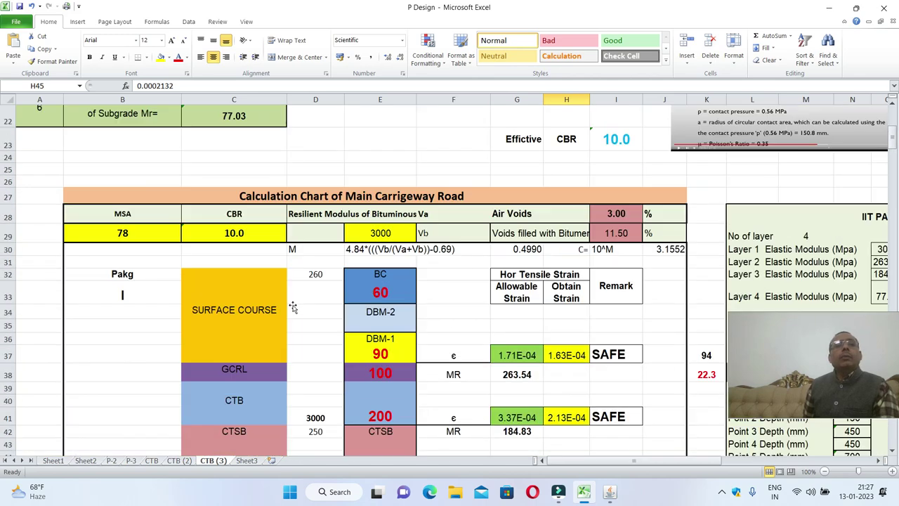
{"action": "scroll", "coordinate": [293, 307], "scroll_direction": "up", "scroll_amount": 7}
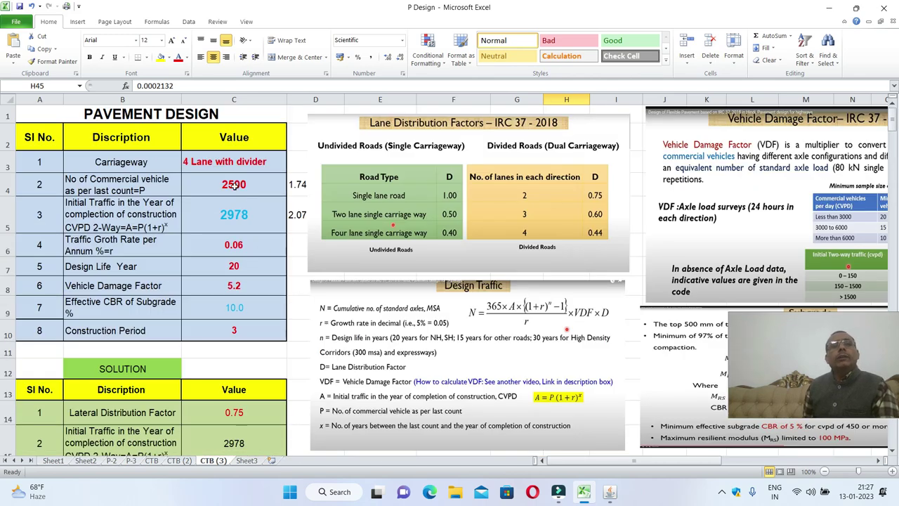
{"action": "left_click", "coordinate": [234, 184]}
{"action": "left_click", "coordinate": [236, 226]}
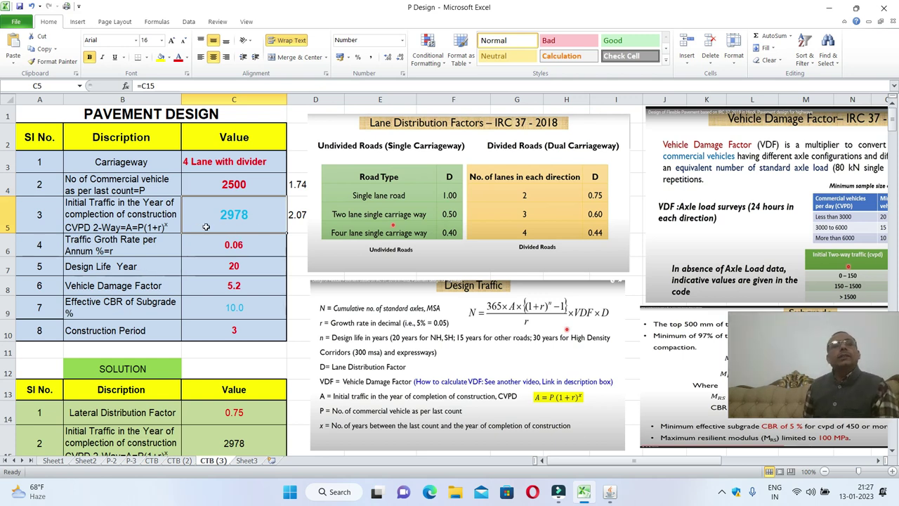
{"action": "scroll", "coordinate": [206, 226], "scroll_direction": "down", "scroll_amount": 4}
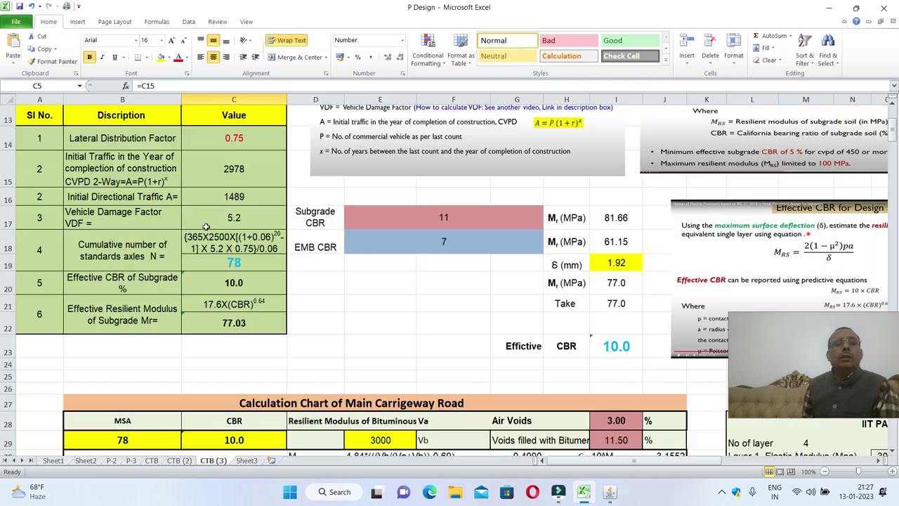
{"action": "scroll", "coordinate": [206, 226], "scroll_direction": "down", "scroll_amount": 12}
{"action": "scroll", "coordinate": [206, 229], "scroll_direction": "up", "scroll_amount": 5}
{"action": "scroll", "coordinate": [205, 228], "scroll_direction": "down", "scroll_amount": 15}
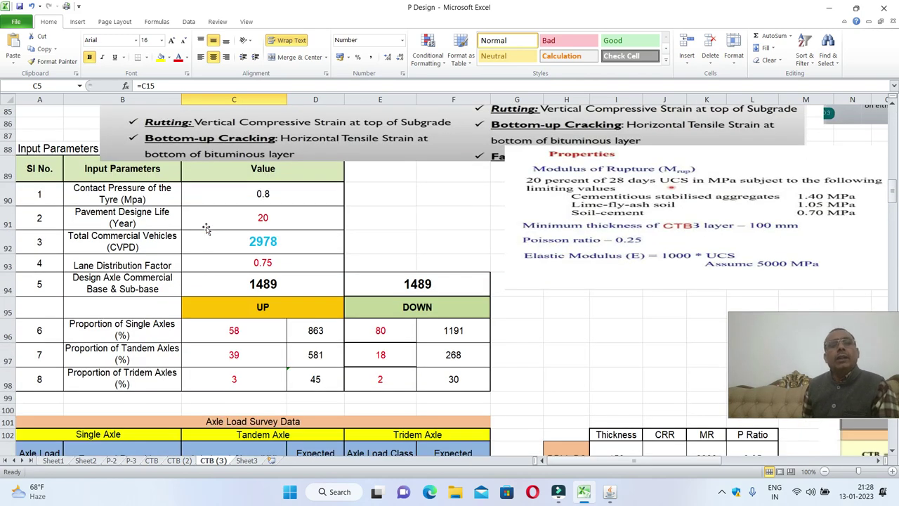
{"action": "left_click", "coordinate": [261, 241]}
{"action": "scroll", "coordinate": [275, 239], "scroll_direction": "down", "scroll_amount": 3}
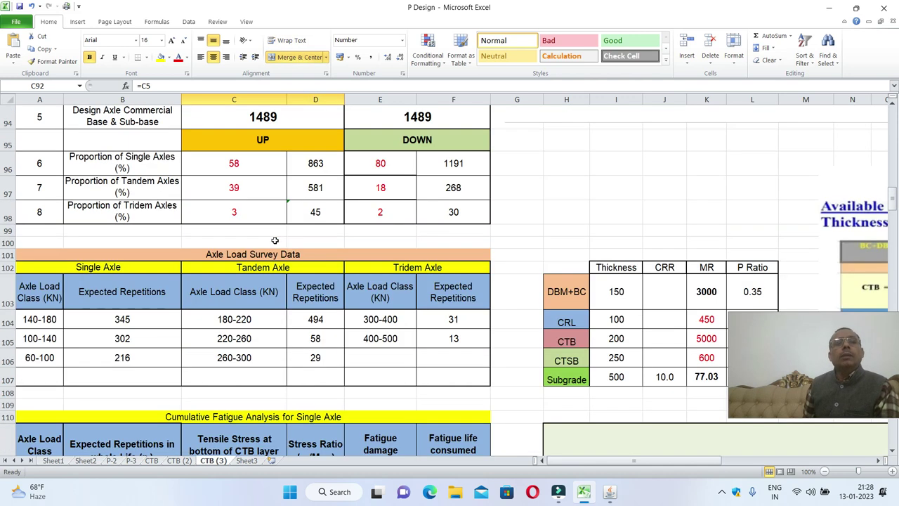
{"action": "scroll", "coordinate": [275, 239], "scroll_direction": "up", "scroll_amount": 1}
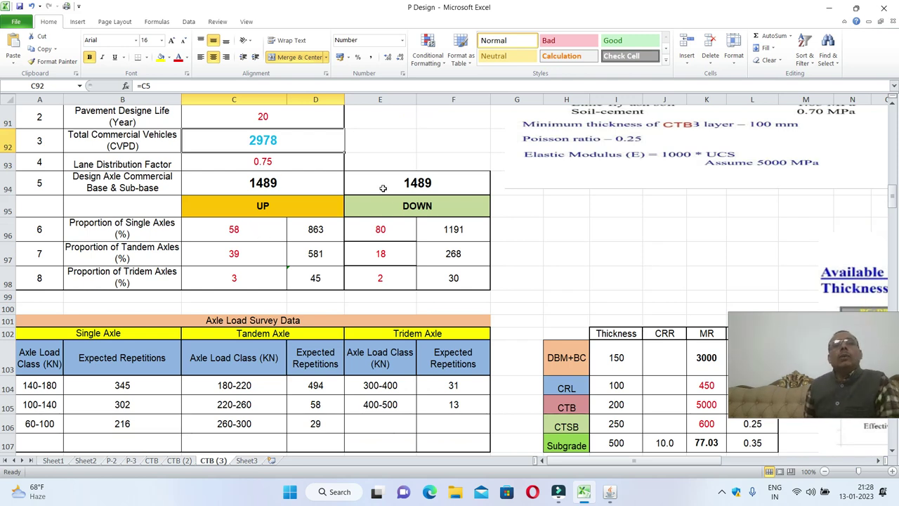
Review the design axle commercial formula, the UP and DOWN directions, and the single, tandem and tridem axle proportion rows
{"action": "left_click", "coordinate": [282, 181]}
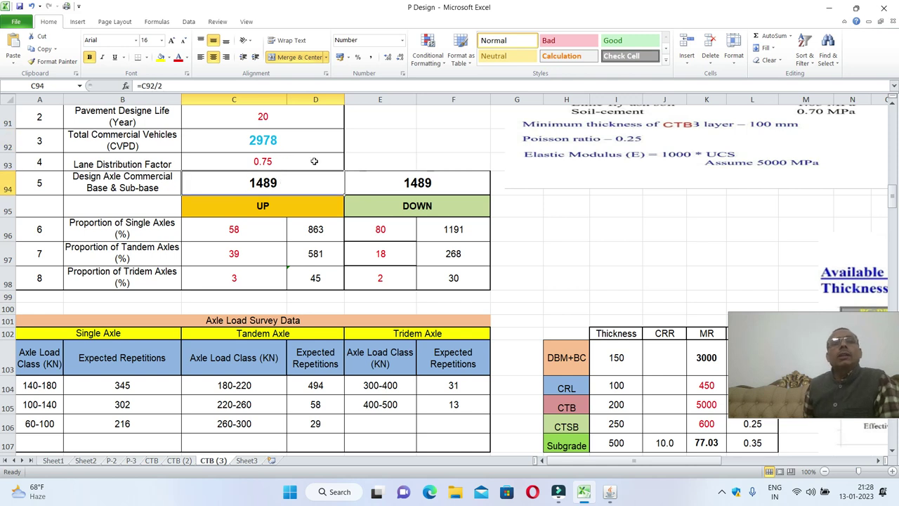
{"action": "left_click", "coordinate": [264, 206]}
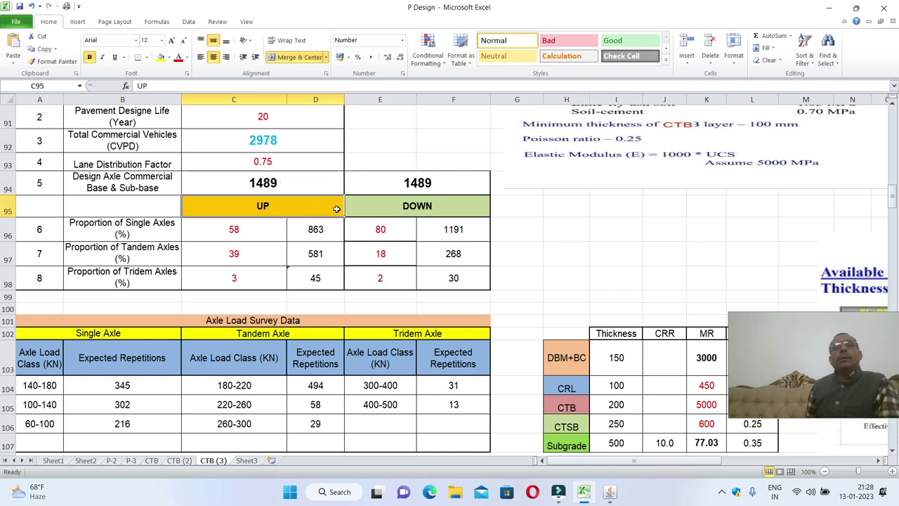
{"action": "left_click", "coordinate": [422, 203]}
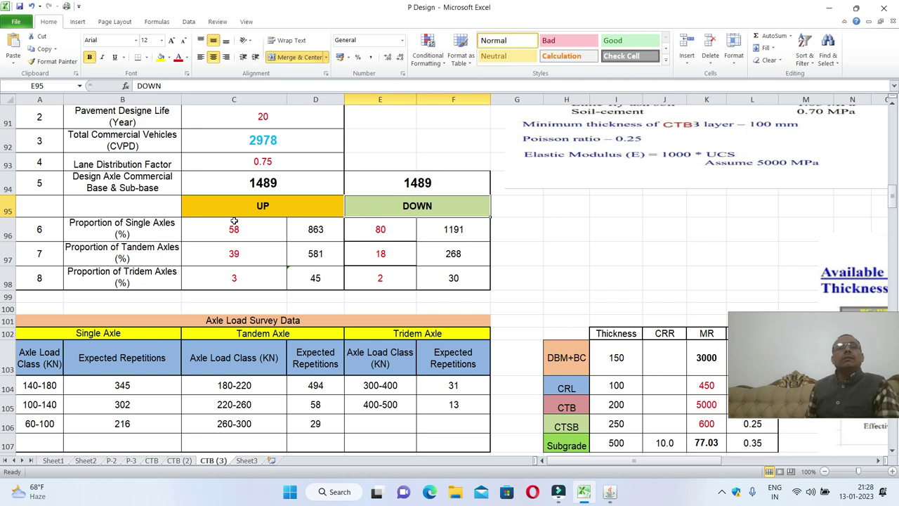
{"action": "left_click", "coordinate": [261, 205]}
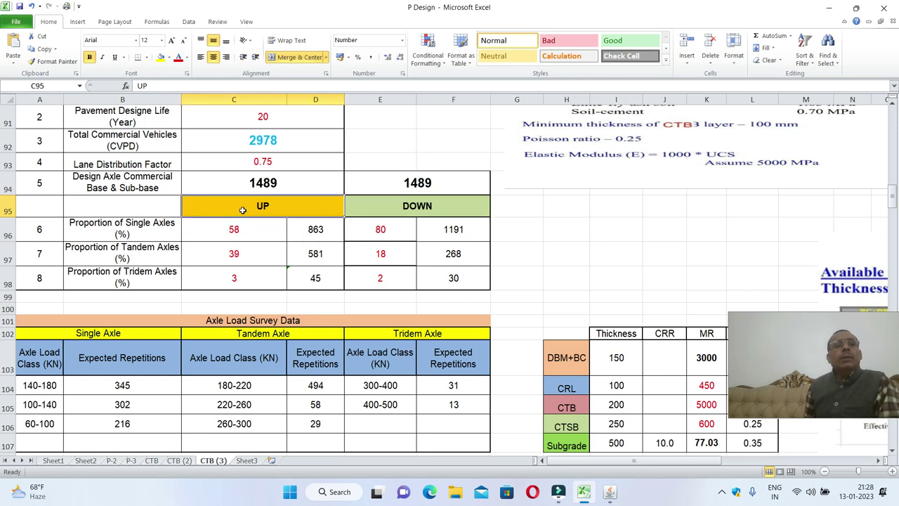
{"action": "left_click", "coordinate": [140, 231]}
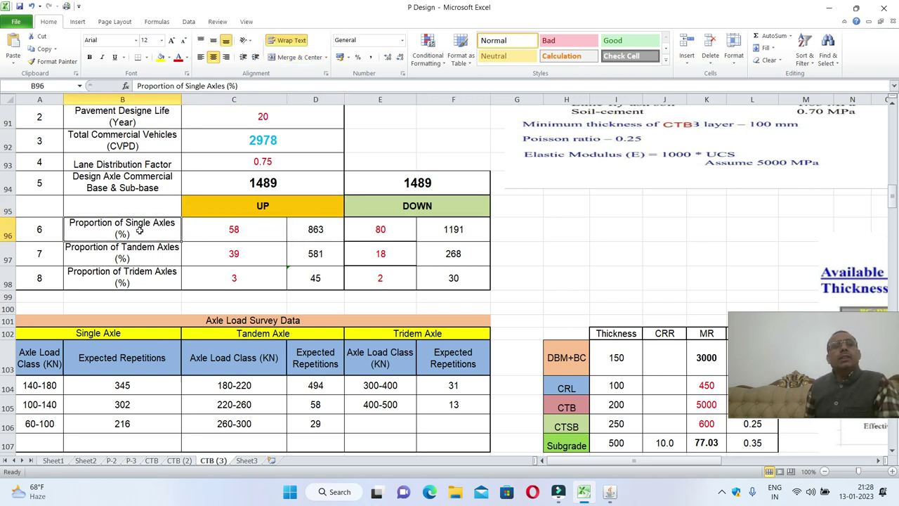
{"action": "left_click", "coordinate": [132, 257]}
{"action": "left_click", "coordinate": [144, 276]}
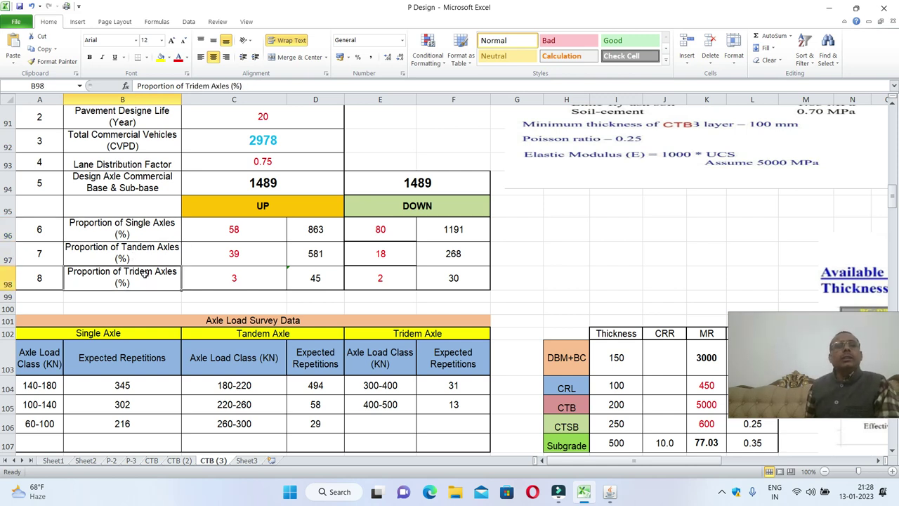
Check the UP-direction vehicle count formulas for single, tandem and tridem axles in D96:D98 and their combined sum
{"action": "left_click", "coordinate": [144, 234]}
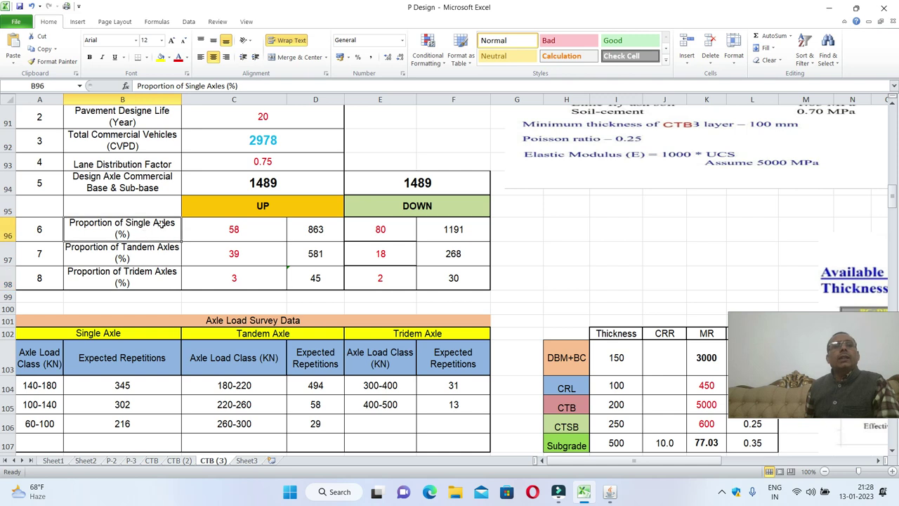
{"action": "left_click", "coordinate": [242, 238]}
{"action": "left_click", "coordinate": [315, 232]}
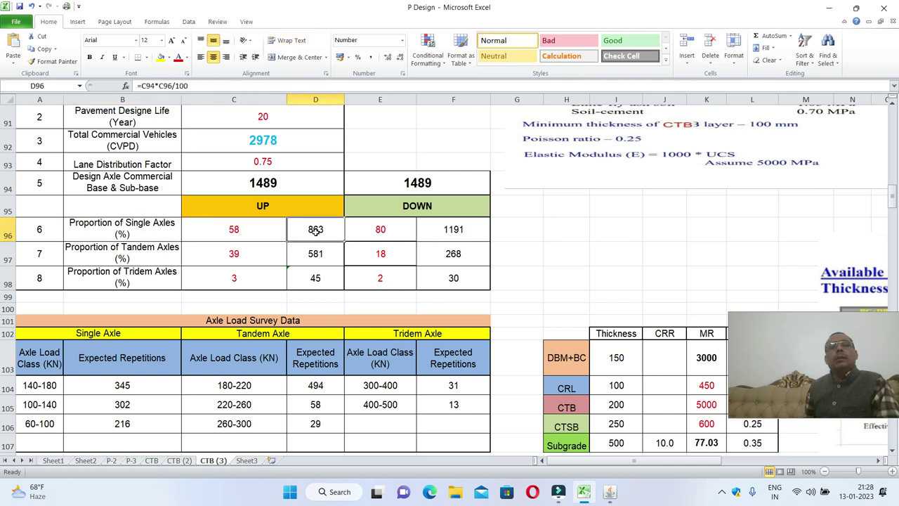
{"action": "left_click", "coordinate": [73, 256]}
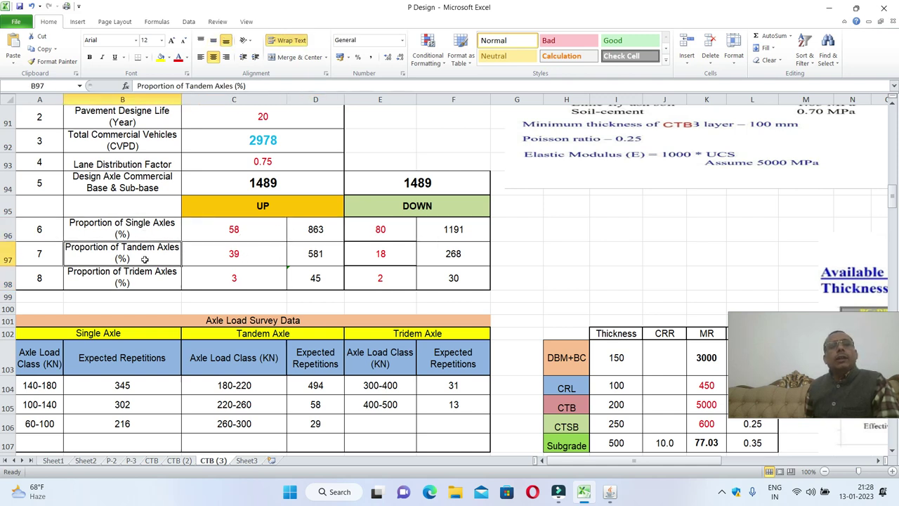
{"action": "left_click", "coordinate": [236, 261]}
{"action": "left_click", "coordinate": [328, 261]}
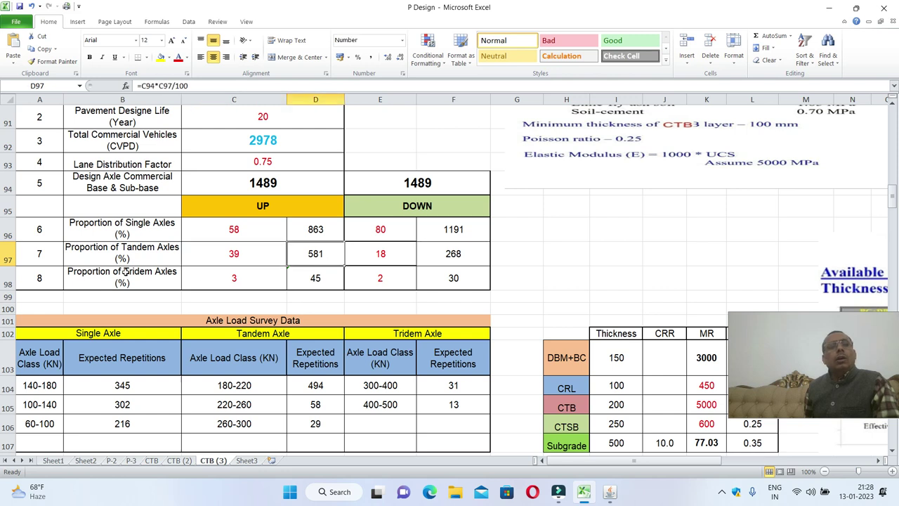
{"action": "left_click", "coordinate": [160, 276]}
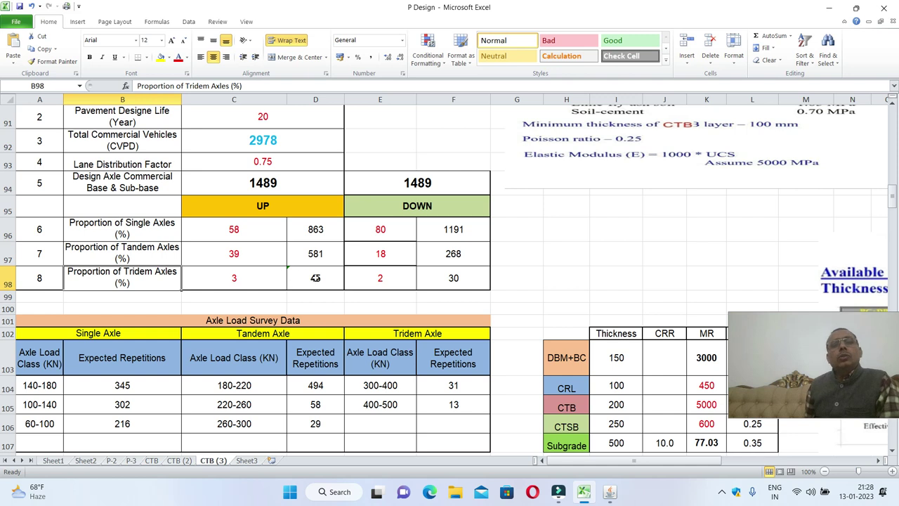
{"action": "left_click", "coordinate": [316, 277]}
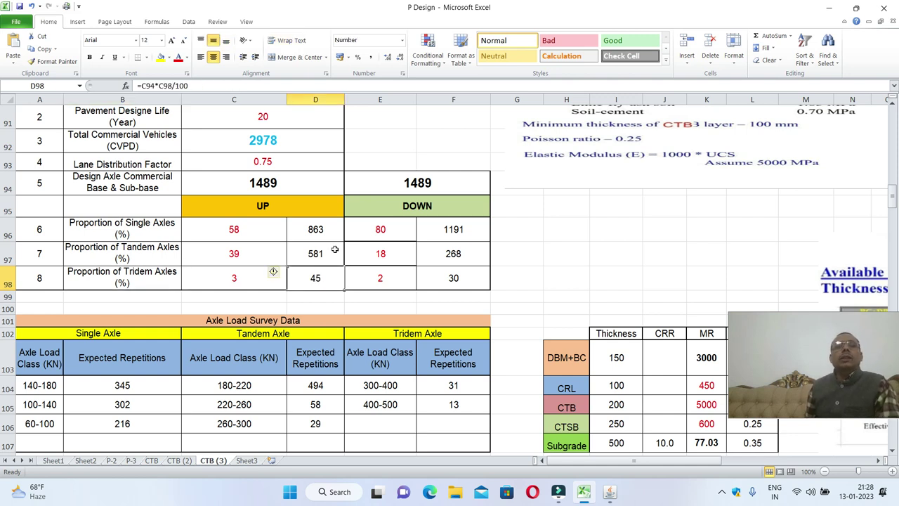
{"action": "left_click_drag", "start_coordinate": [328, 226], "coordinate": [317, 279]}
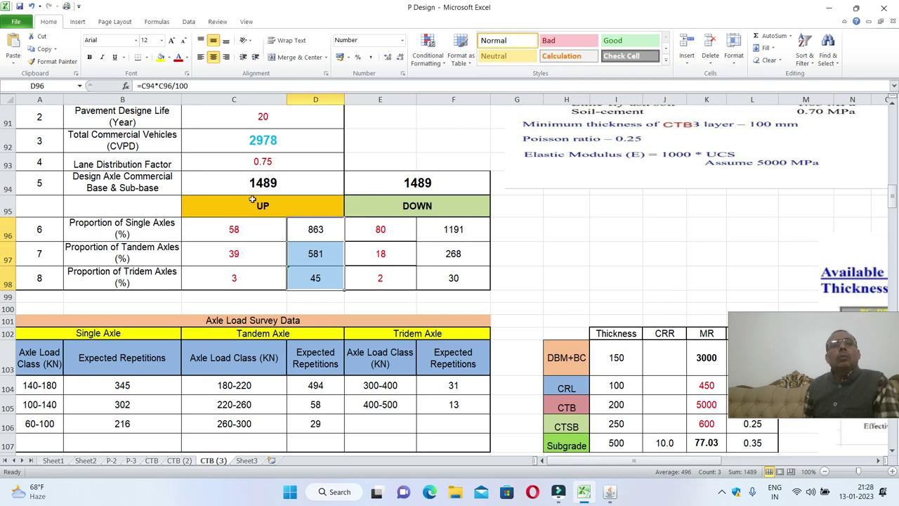
{"action": "scroll", "coordinate": [324, 273], "scroll_direction": "down", "scroll_amount": 1}
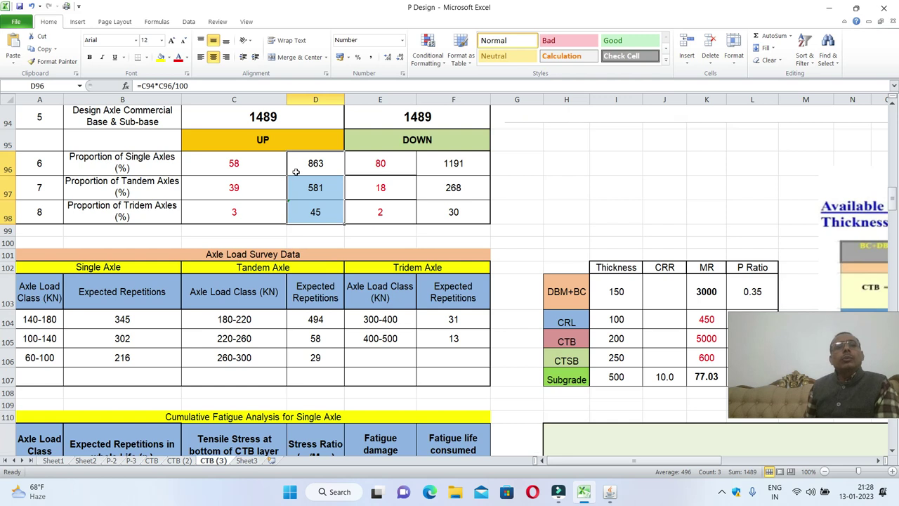
Examine how the single-axle expected repetitions in the Axle Load Survey Data are derived for each load class
{"action": "left_click", "coordinate": [77, 162]}
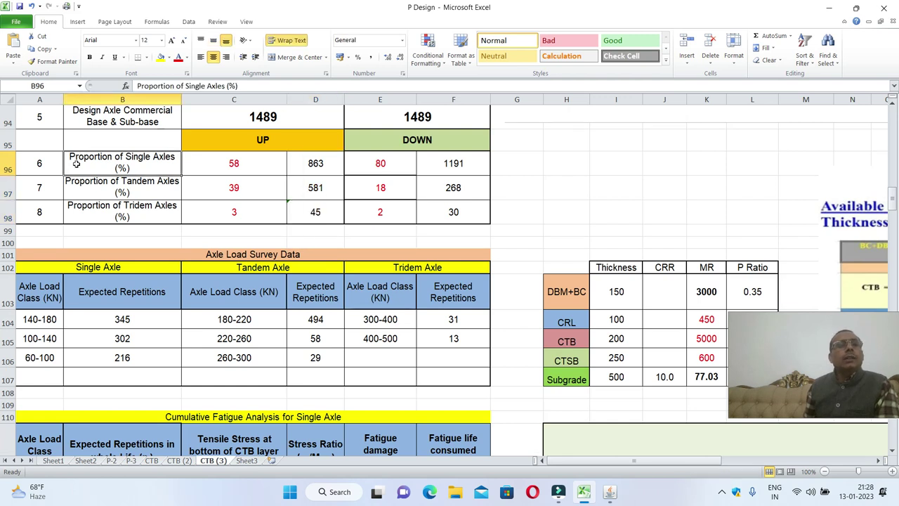
{"action": "scroll", "coordinate": [77, 163], "scroll_direction": "down", "scroll_amount": 1}
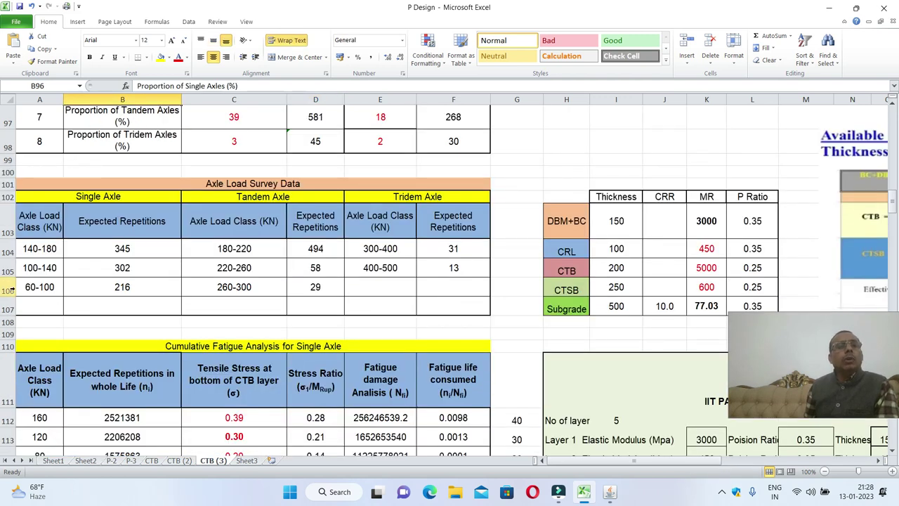
{"action": "left_click", "coordinate": [127, 291]}
{"action": "left_click", "coordinate": [122, 271]}
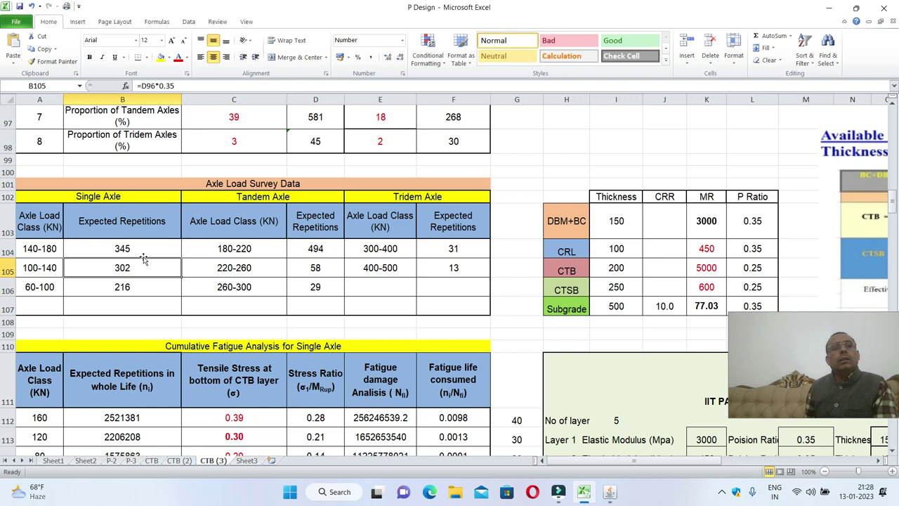
{"action": "left_click", "coordinate": [144, 253]}
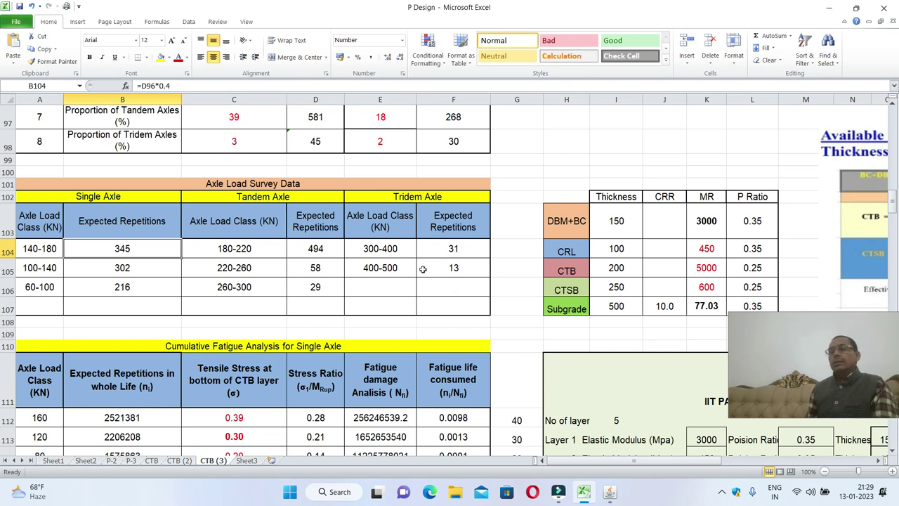
{"action": "scroll", "coordinate": [275, 283], "scroll_direction": "down", "scroll_amount": 1}
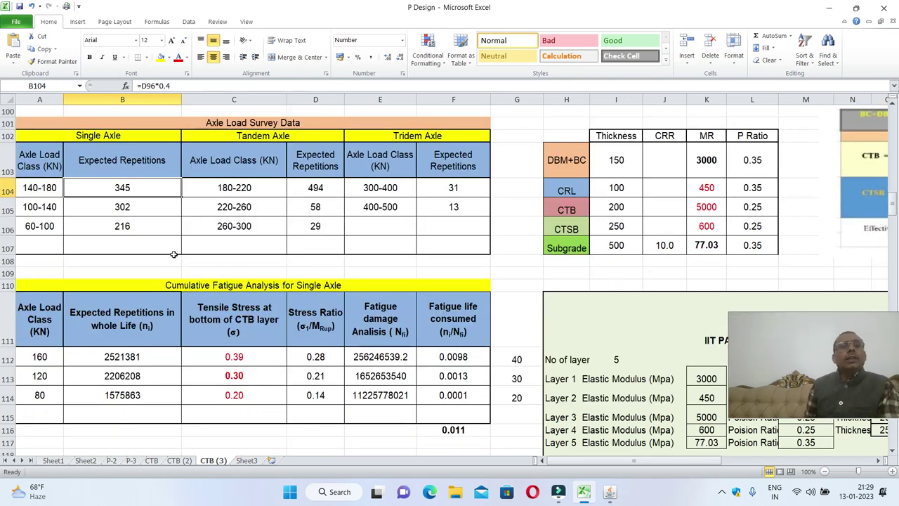
{"action": "scroll", "coordinate": [174, 254], "scroll_direction": "down", "scroll_amount": 1}
{"action": "scroll", "coordinate": [130, 274], "scroll_direction": "up", "scroll_amount": 1}
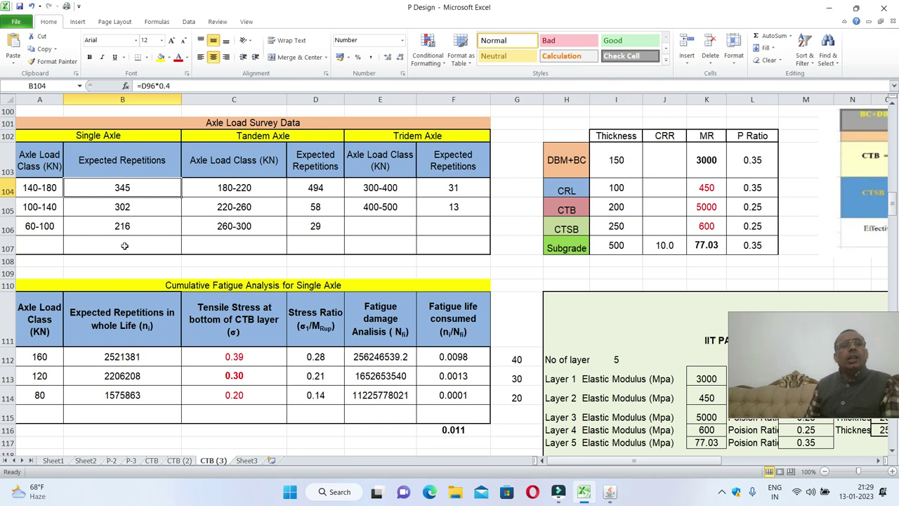
Inspect the whole-life expected repetition formulas for single axles in B112:B114, then view the tandem and tridem fatigue tables and total damage
{"action": "left_click", "coordinate": [136, 357]}
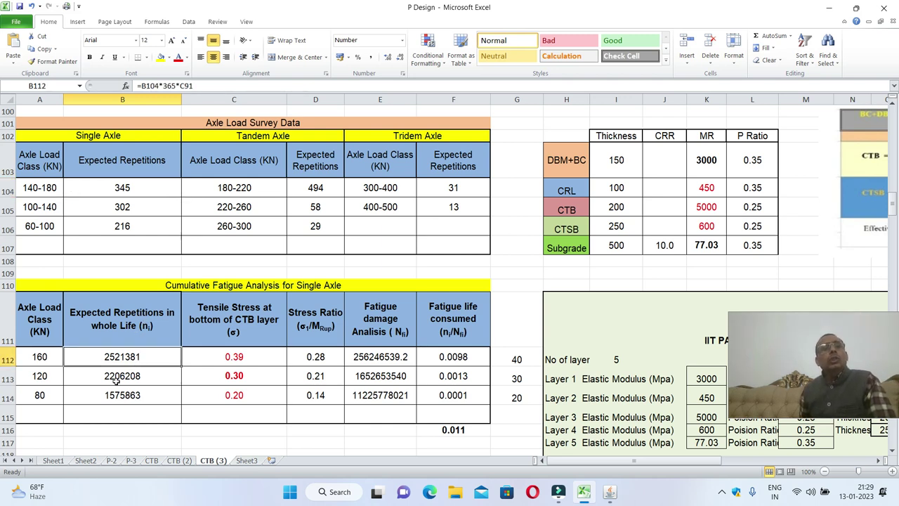
{"action": "left_click", "coordinate": [158, 190]}
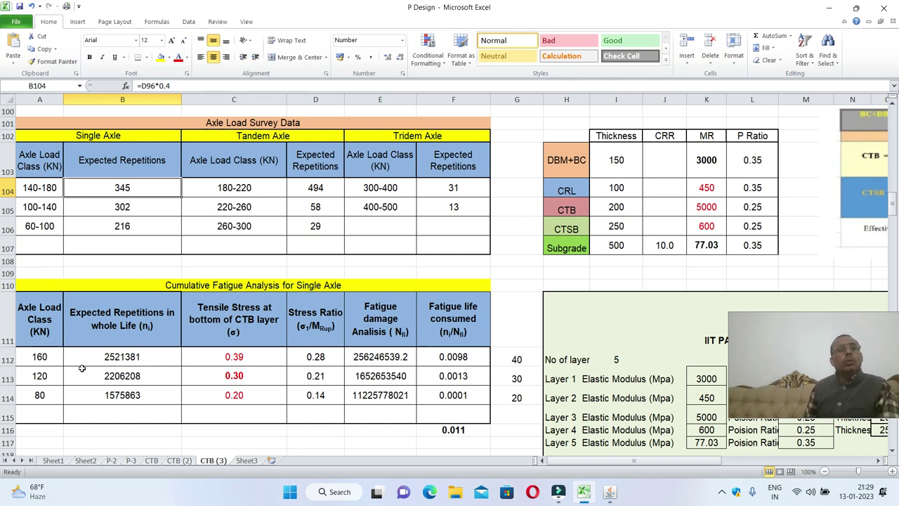
{"action": "scroll", "coordinate": [82, 368], "scroll_direction": "down", "scroll_amount": 2}
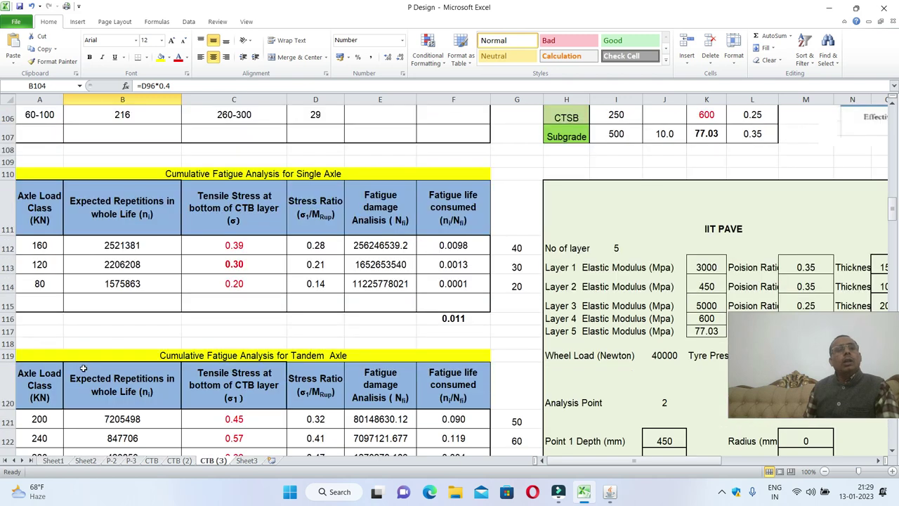
{"action": "left_click", "coordinate": [118, 243]}
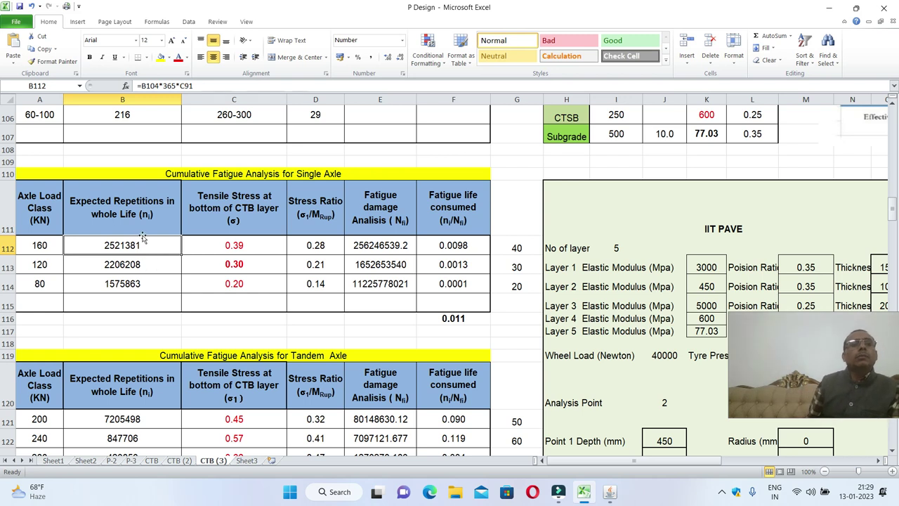
{"action": "double_click", "coordinate": [145, 243]}
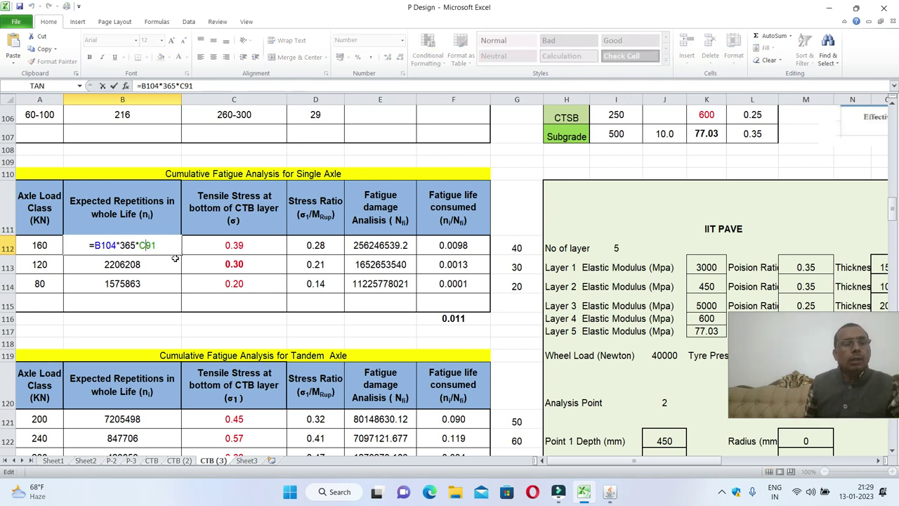
{"action": "key", "text": "Escape"}
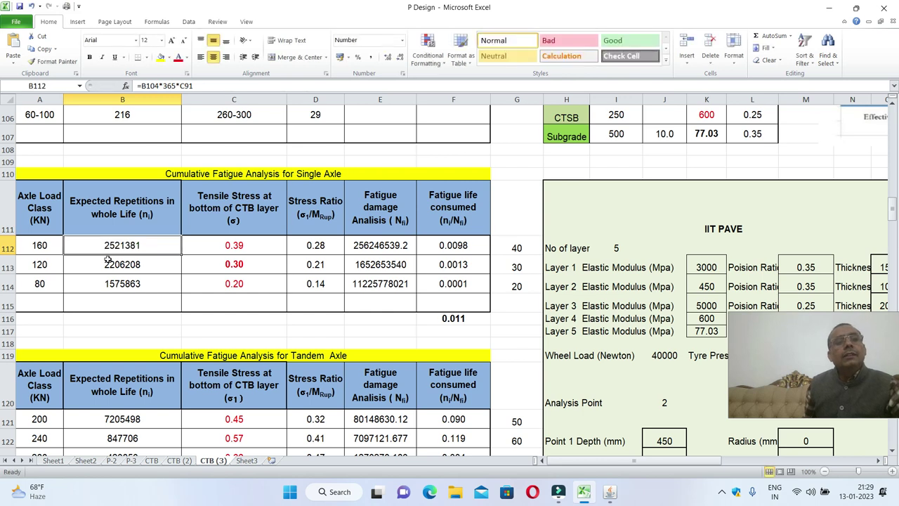
{"action": "left_click", "coordinate": [168, 268]}
{"action": "left_click", "coordinate": [164, 281]}
{"action": "scroll", "coordinate": [165, 281], "scroll_direction": "down", "scroll_amount": 2}
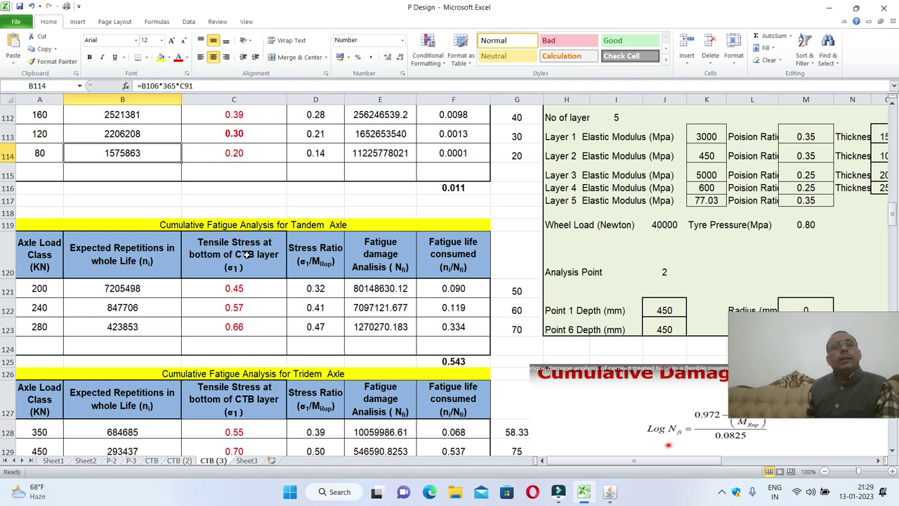
{"action": "scroll", "coordinate": [96, 294], "scroll_direction": "down", "scroll_amount": 3}
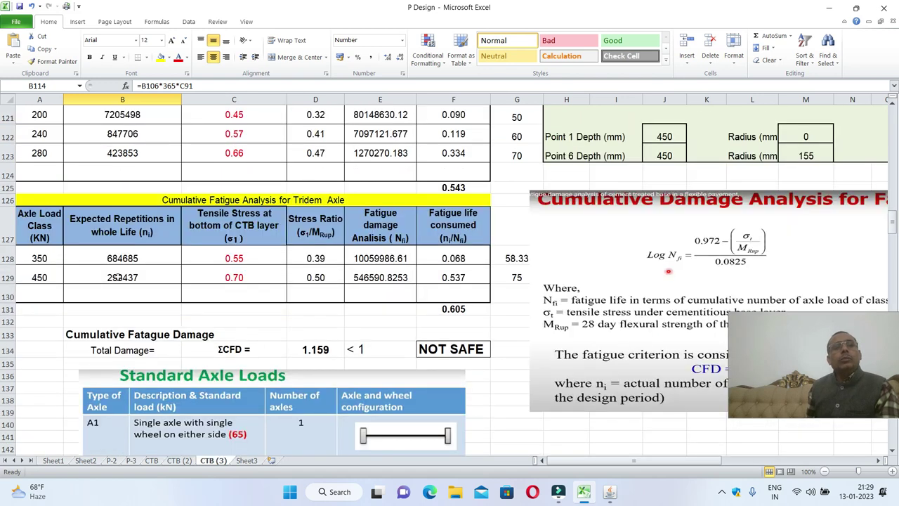
Check the whole-life expected repetition formulas for the 350 and 450 kN tridem axle classes in B128:B129
{"action": "left_click", "coordinate": [123, 260]}
{"action": "left_click", "coordinate": [128, 278]}
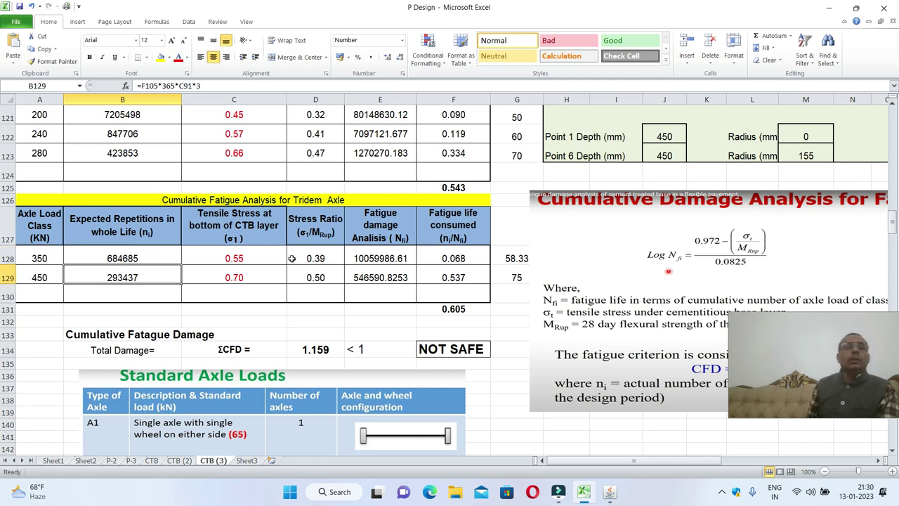
Review the single-axle fatigue table's first row: expected repetitions in B112, axle load class in A112 and the corresponding value in G112
{"action": "scroll", "coordinate": [291, 259], "scroll_direction": "up", "scroll_amount": 7}
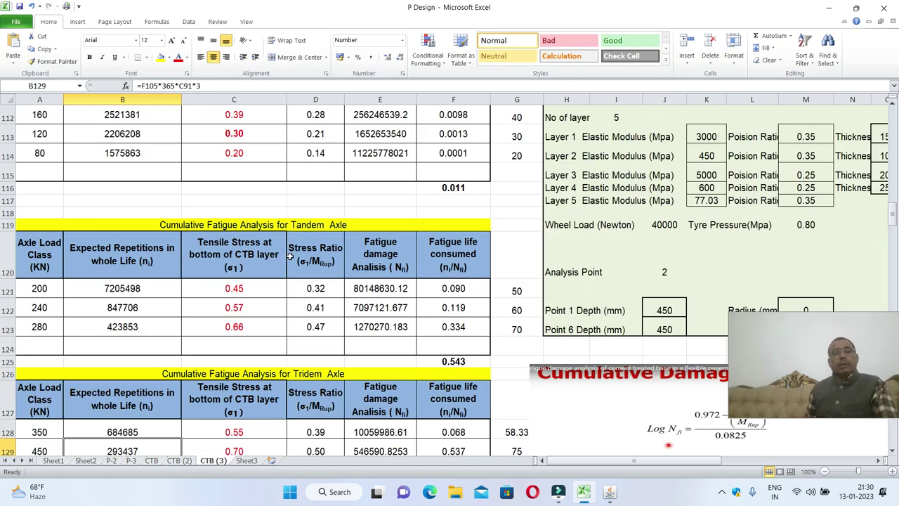
{"action": "scroll", "coordinate": [274, 247], "scroll_direction": "down", "scroll_amount": 1}
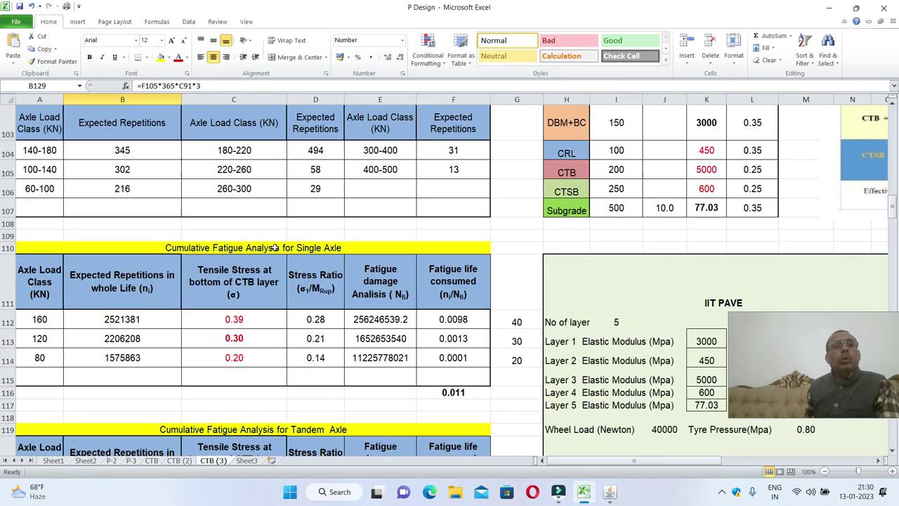
{"action": "scroll", "coordinate": [378, 218], "scroll_direction": "down", "scroll_amount": 2}
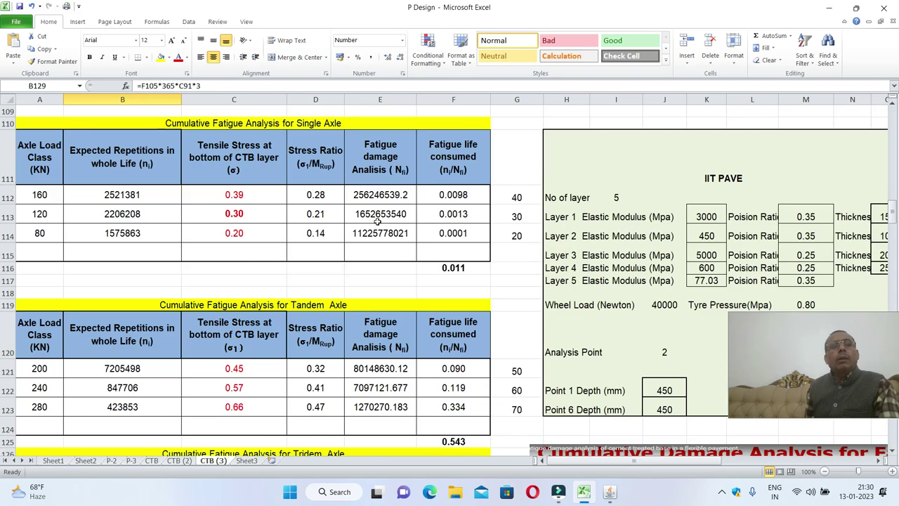
{"action": "left_click", "coordinate": [205, 200]}
{"action": "left_click", "coordinate": [138, 200]}
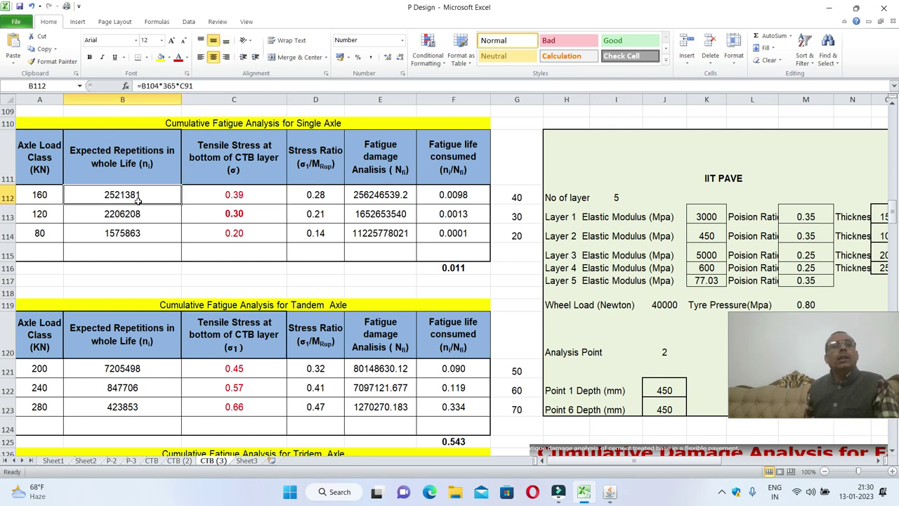
{"action": "left_click", "coordinate": [42, 197]}
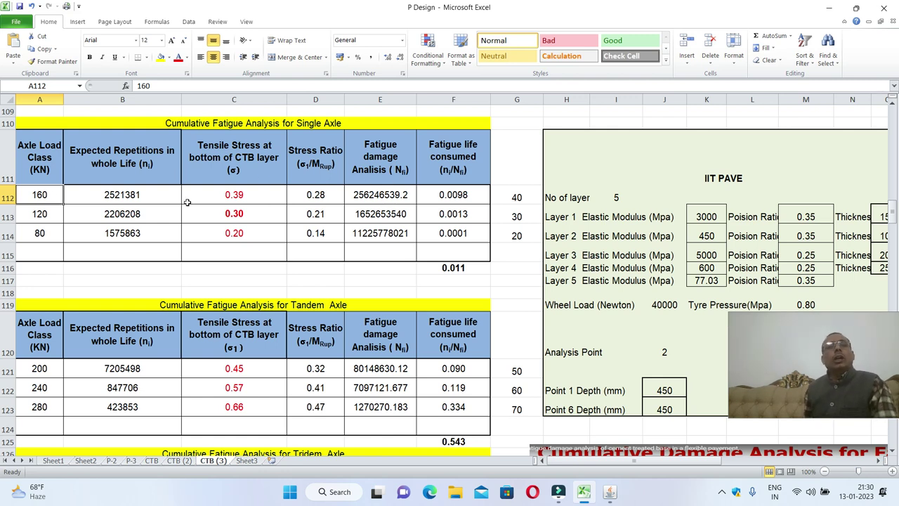
{"action": "left_click", "coordinate": [523, 200]}
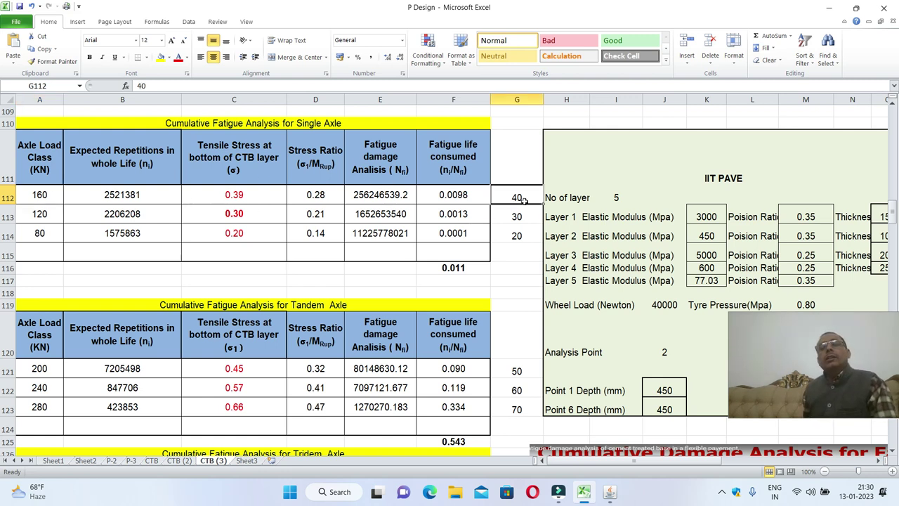
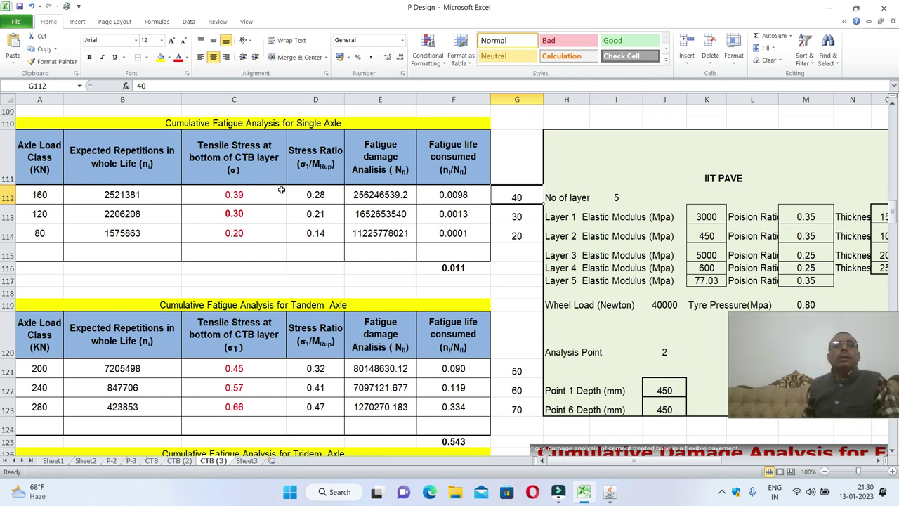
Inspect the tensile stress values at the bottom of the CTB layer for the single-axle classes in C112:C114
{"action": "left_click", "coordinate": [251, 195]}
{"action": "left_click", "coordinate": [253, 220]}
{"action": "left_click", "coordinate": [250, 200]}
{"action": "left_click", "coordinate": [251, 220]}
{"action": "left_click", "coordinate": [251, 229]}
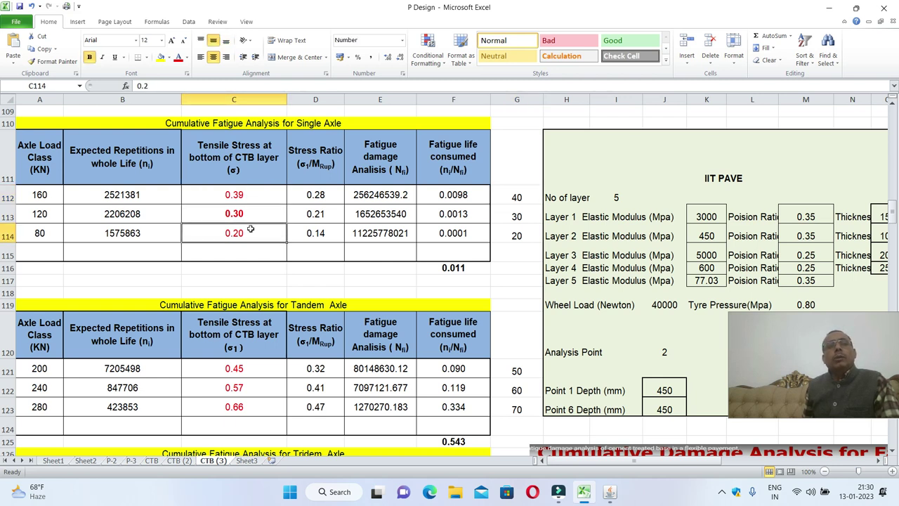
{"action": "left_click", "coordinate": [256, 190]}
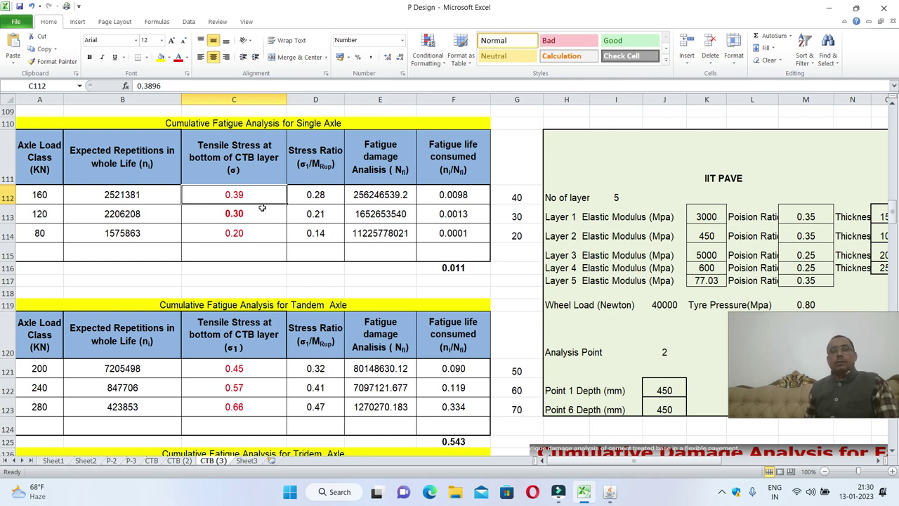
Check where the DBM+BC and CTB thicknesses in I103 and I105 of the pavement layer table come from
{"action": "scroll", "coordinate": [397, 214], "scroll_direction": "up", "scroll_amount": 2}
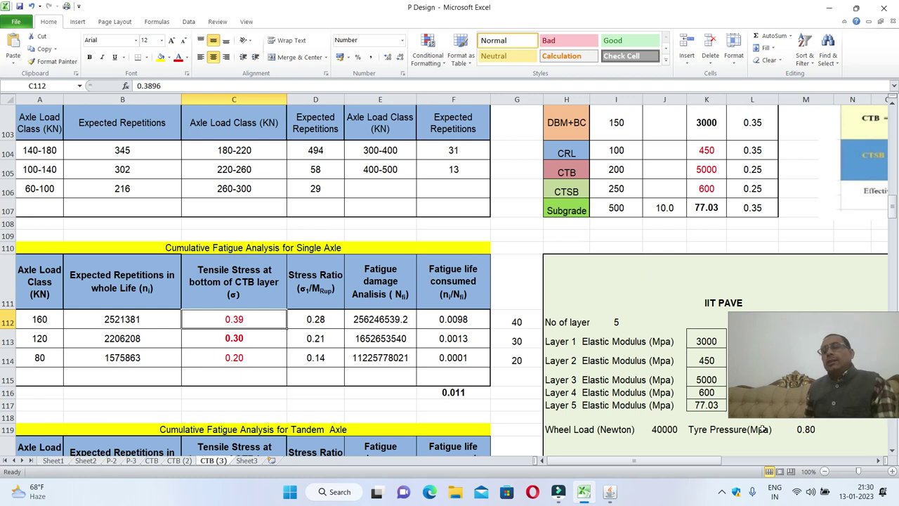
{"action": "scroll", "coordinate": [744, 316], "scroll_direction": "up", "scroll_amount": 3}
{"action": "scroll", "coordinate": [739, 291], "scroll_direction": "down", "scroll_amount": 2}
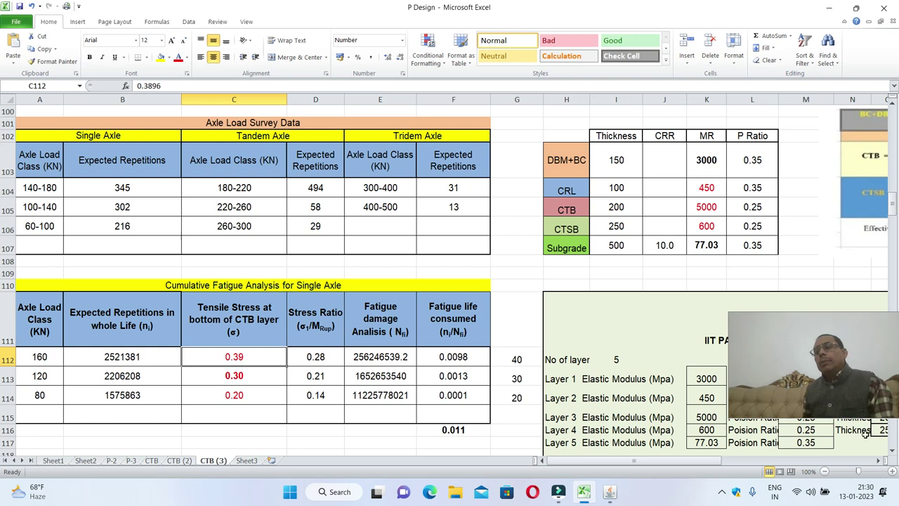
{"action": "left_click", "coordinate": [878, 461]}
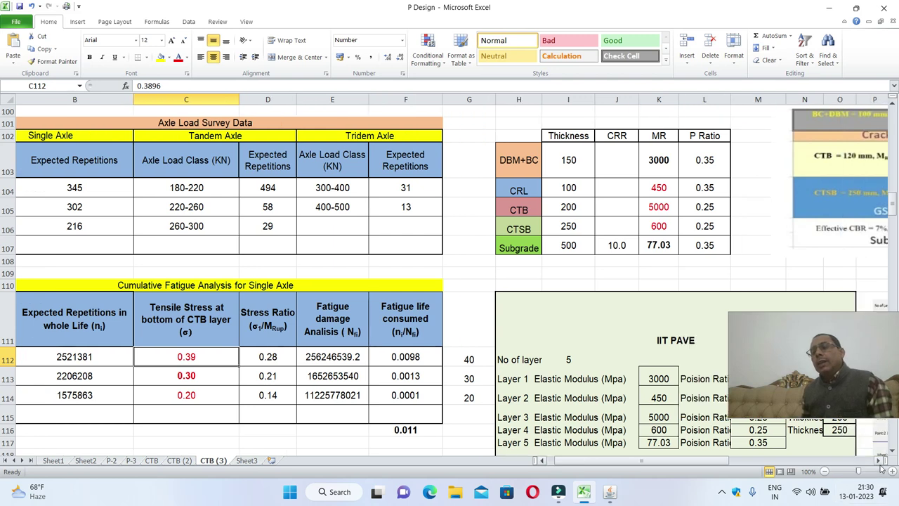
{"action": "left_click", "coordinate": [879, 462]}
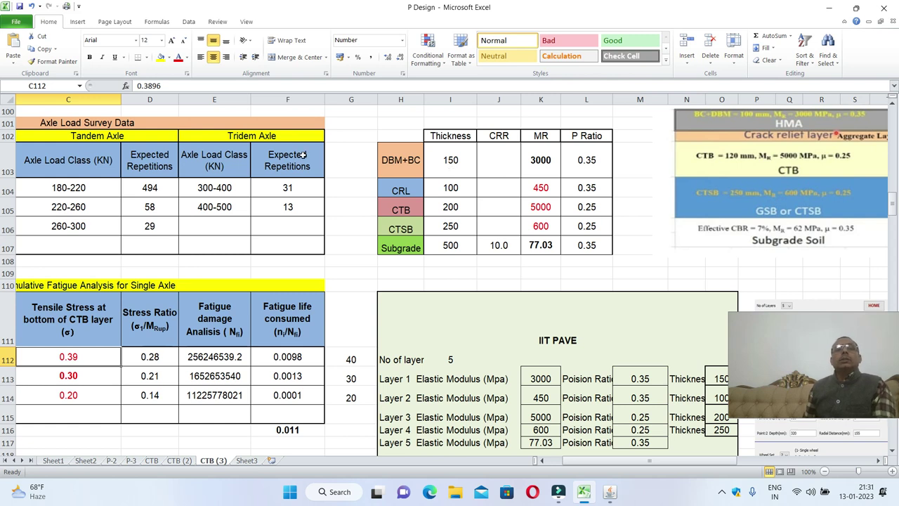
{"action": "left_click", "coordinate": [460, 170]}
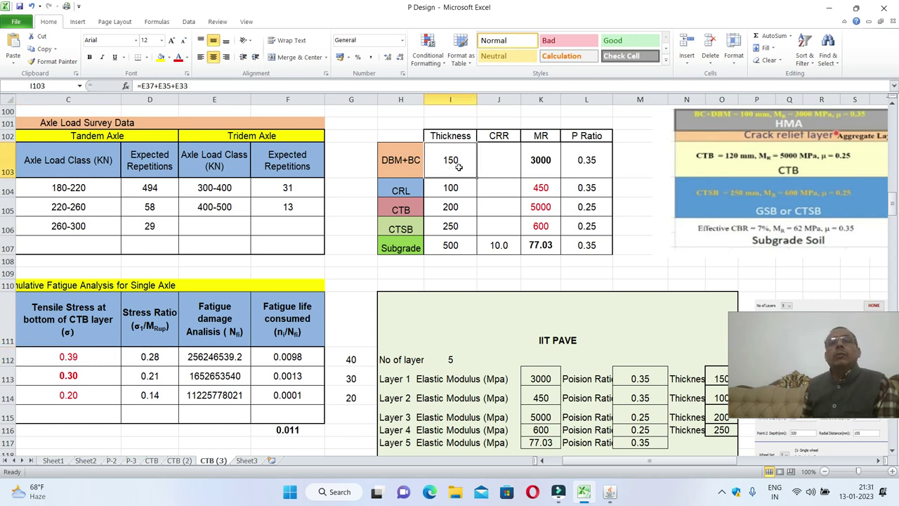
{"action": "left_click", "coordinate": [458, 214]}
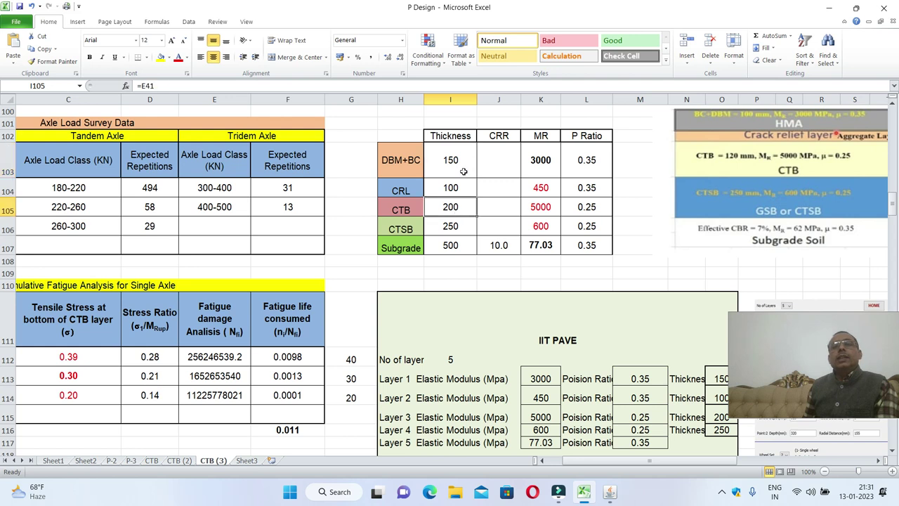
Examine the subgrade CBR and the resilient modulus entries for the subgrade, DBM+BC, CRL, CTB and CTSB layers
{"action": "left_click", "coordinate": [506, 248]}
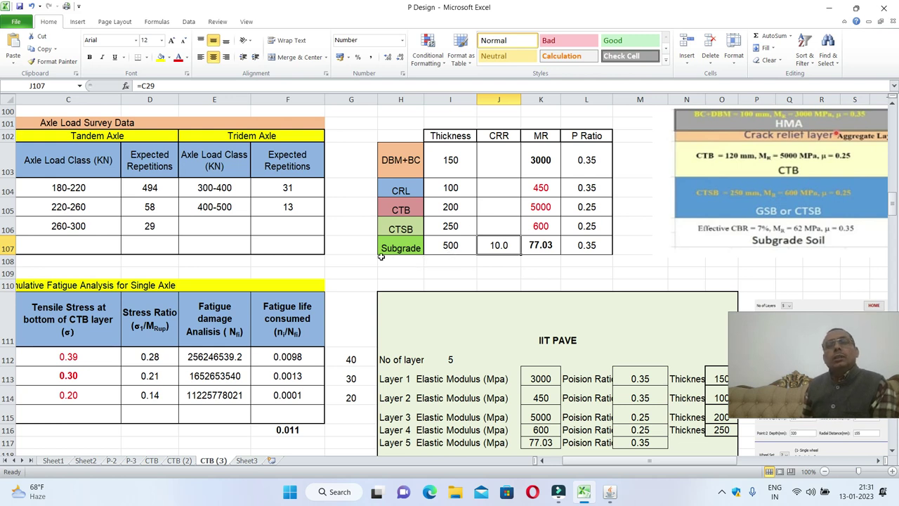
{"action": "left_click", "coordinate": [550, 243]}
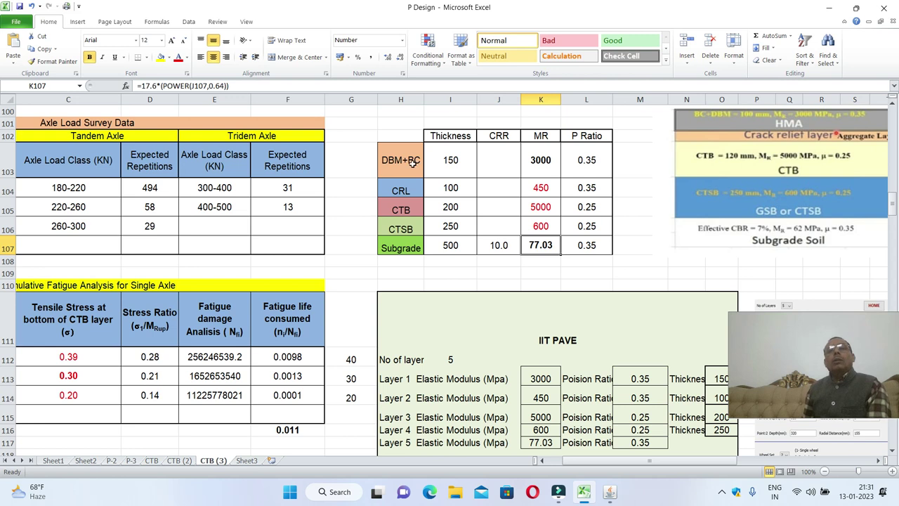
{"action": "left_click", "coordinate": [559, 160]}
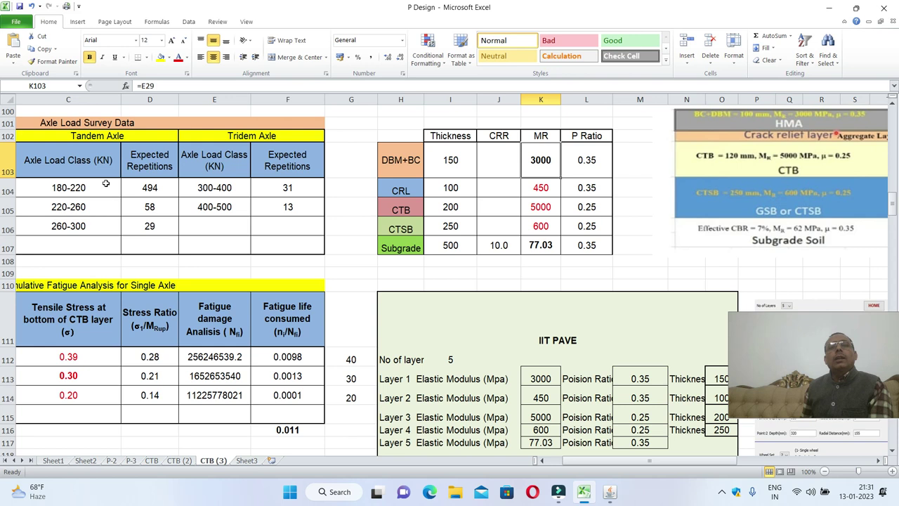
{"action": "left_click", "coordinate": [546, 189]}
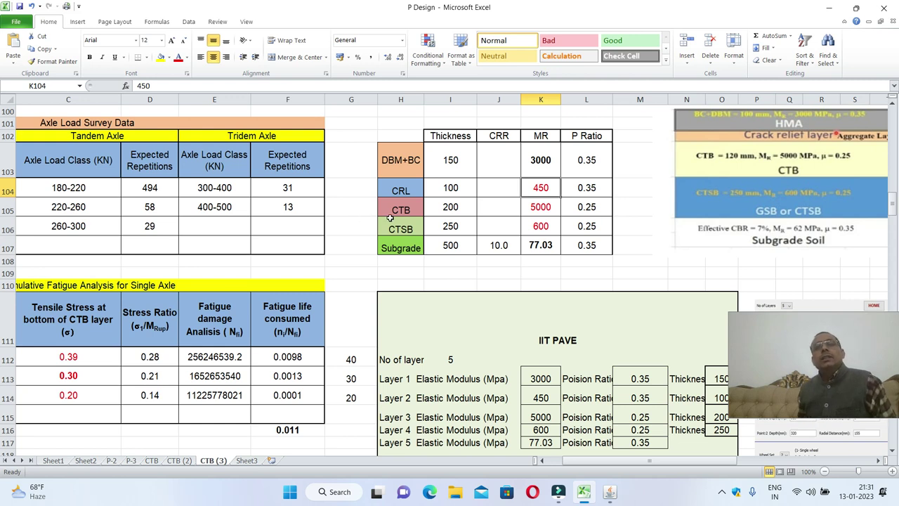
{"action": "left_click", "coordinate": [535, 208]}
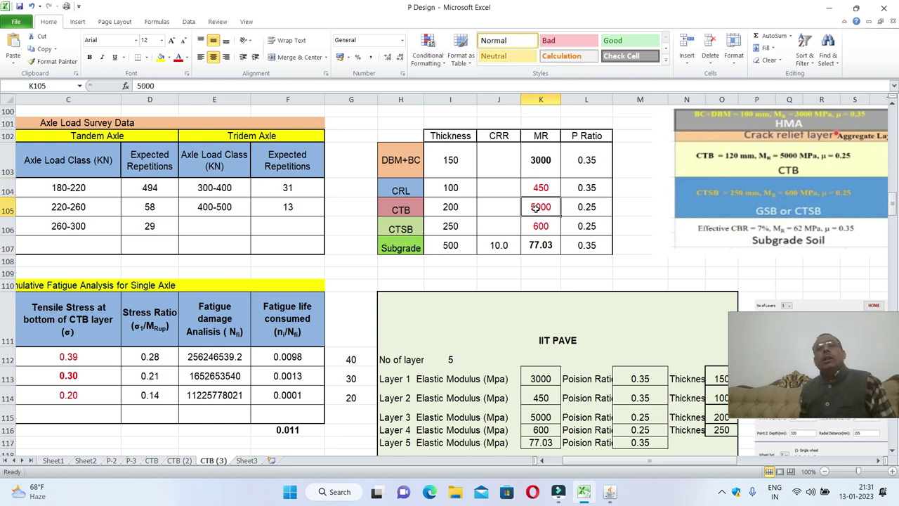
{"action": "left_click", "coordinate": [386, 229]}
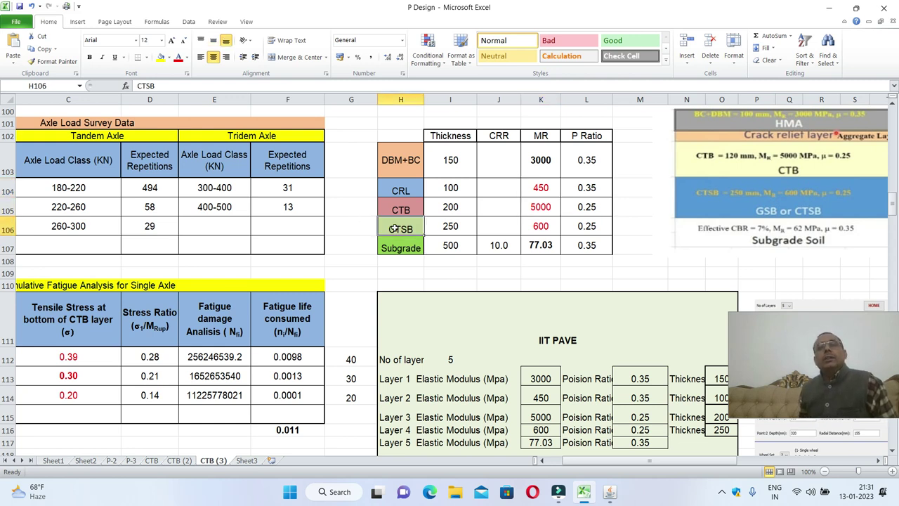
{"action": "left_click", "coordinate": [556, 227]}
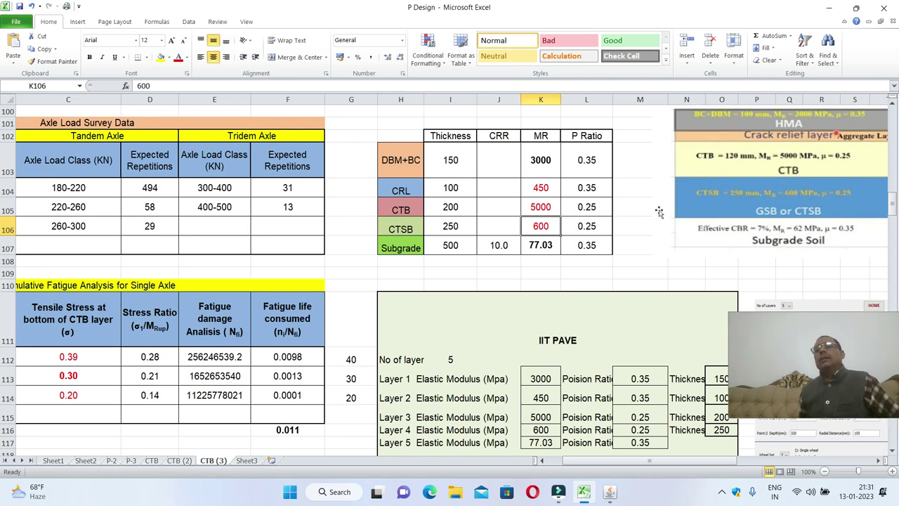
View the example picture of thickness composition and material properties beside the pavement layer table
{"action": "left_click", "coordinate": [836, 235]}
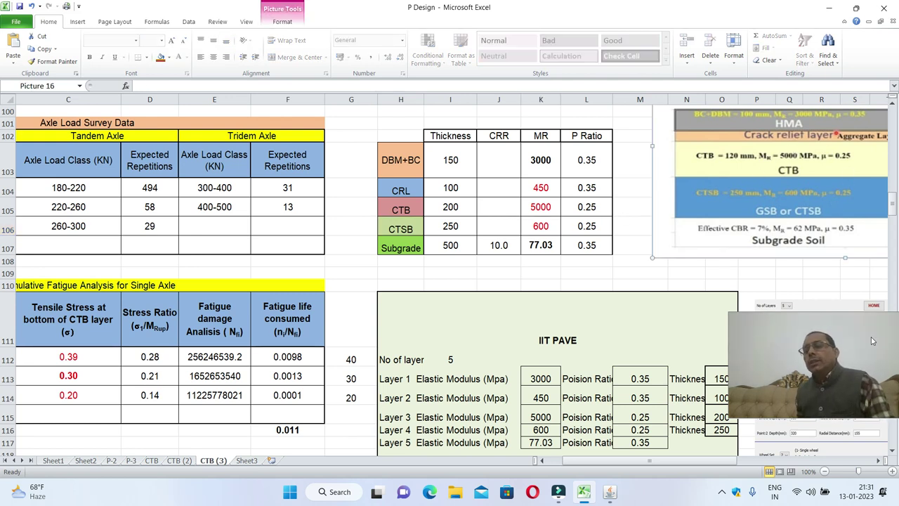
{"action": "left_click", "coordinate": [878, 460]}
{"action": "left_click", "coordinate": [878, 460]}
{"action": "scroll", "coordinate": [611, 199], "scroll_direction": "up", "scroll_amount": 2}
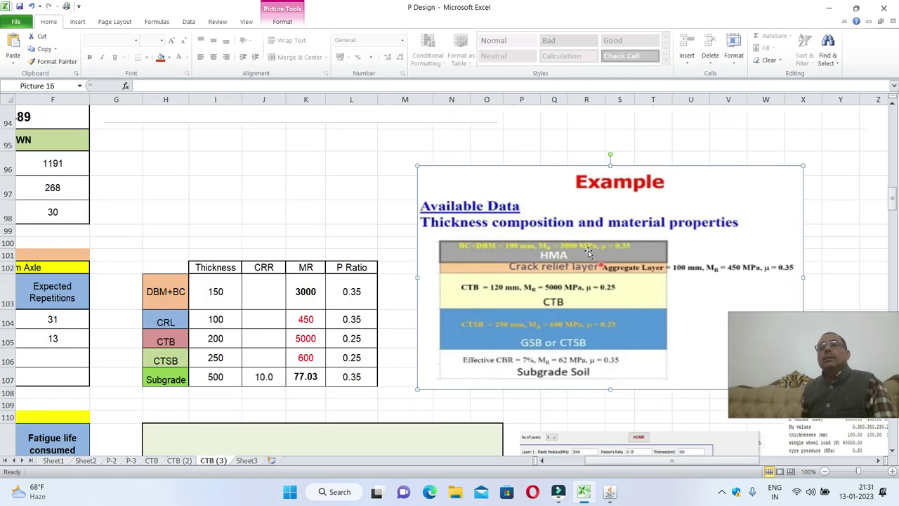
{"action": "scroll", "coordinate": [611, 199], "scroll_direction": "down", "scroll_amount": 3}
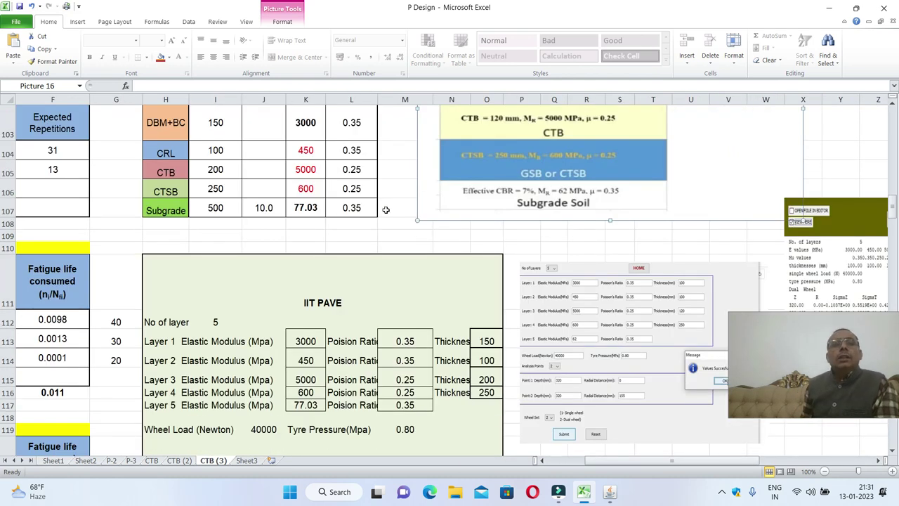
{"action": "scroll", "coordinate": [356, 194], "scroll_direction": "up", "scroll_amount": 1}
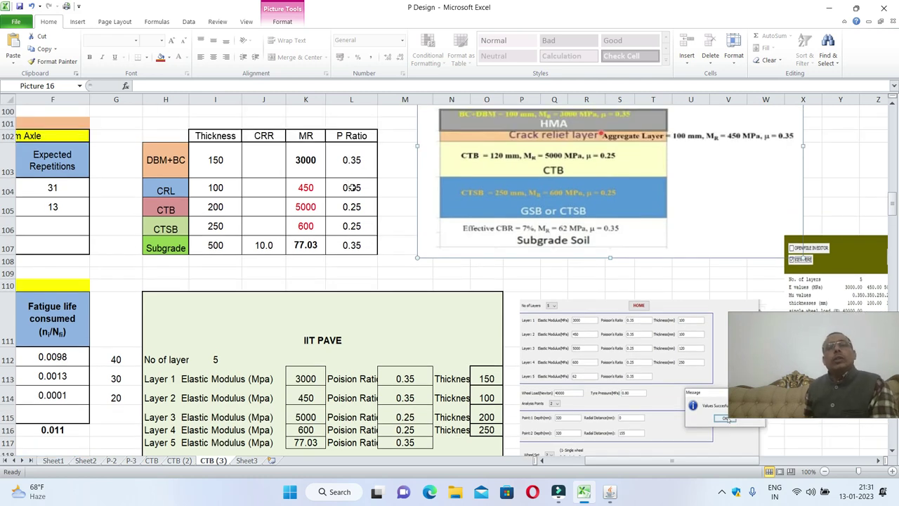
Inspect the Poisson's ratio values of all pavement layers in L103:L107
{"action": "left_click", "coordinate": [359, 228]}
{"action": "left_click", "coordinate": [359, 206]}
{"action": "left_click", "coordinate": [355, 189]}
{"action": "left_click", "coordinate": [357, 171]}
{"action": "left_click", "coordinate": [358, 227]}
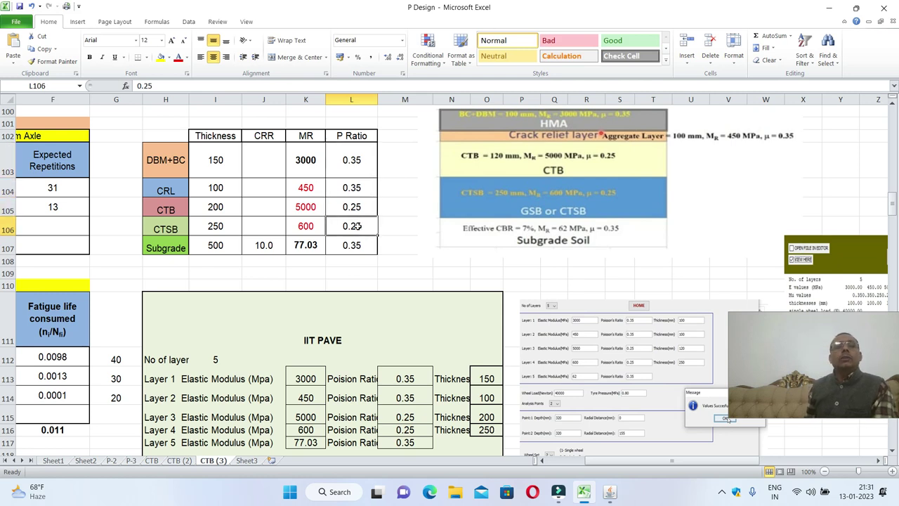
{"action": "left_click", "coordinate": [359, 247]}
Review the IIT PAVE input block listing layer moduli, Poisson's ratios, thicknesses, wheel load, tyre pressure and analysis points
{"action": "scroll", "coordinate": [359, 244], "scroll_direction": "down", "scroll_amount": 2}
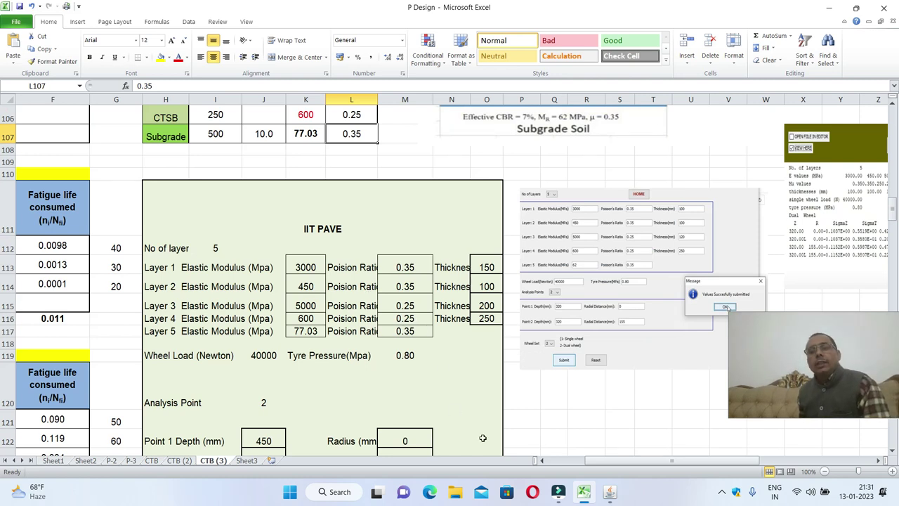
{"action": "left_click", "coordinate": [541, 460]}
{"action": "left_click", "coordinate": [542, 460]}
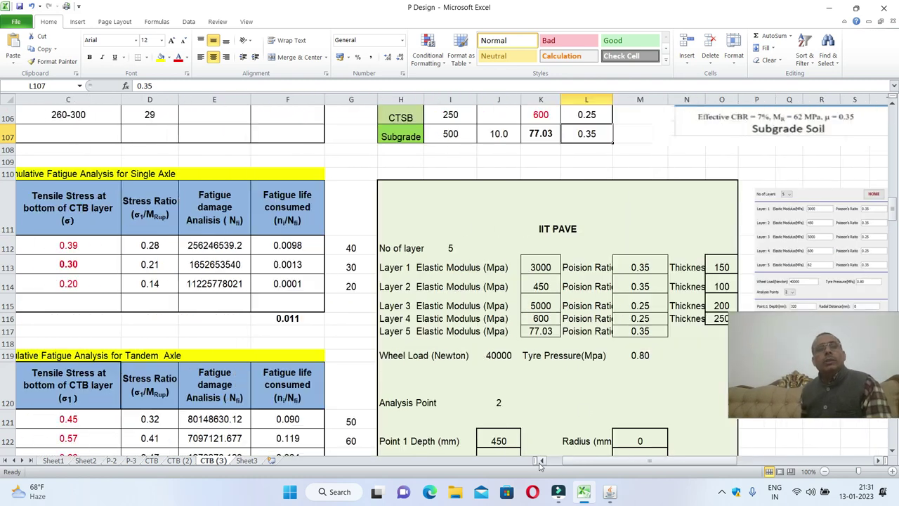
{"action": "left_click", "coordinate": [877, 460]}
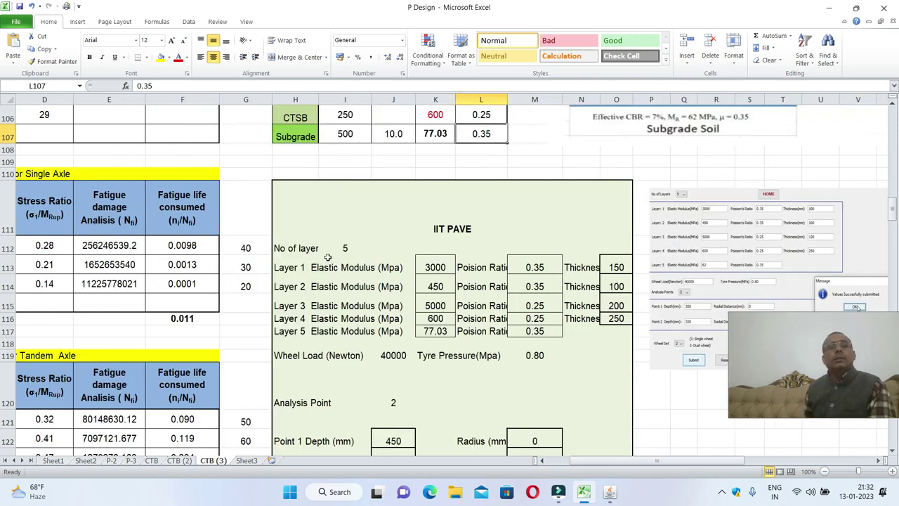
{"action": "scroll", "coordinate": [307, 244], "scroll_direction": "up", "scroll_amount": 1}
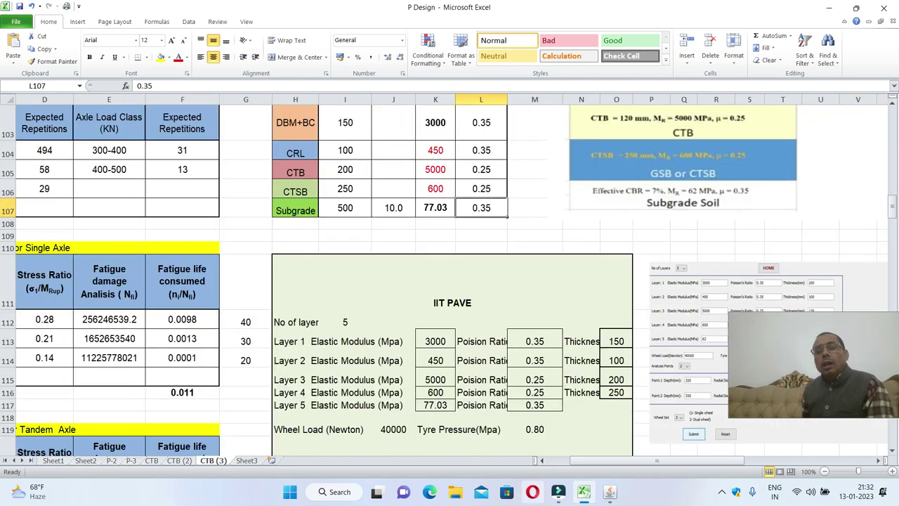
Switch to IITPAVE, return from the results to the input form and reset all its entries
{"action": "left_click", "coordinate": [610, 494]}
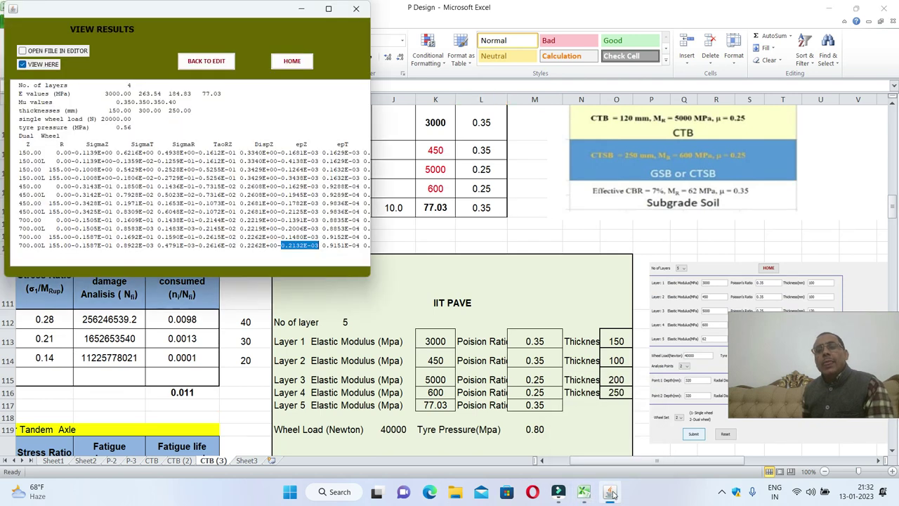
{"action": "left_click", "coordinate": [195, 63]}
{"action": "scroll", "coordinate": [130, 227], "scroll_direction": "up", "scroll_amount": 1}
{"action": "left_click", "coordinate": [123, 254]}
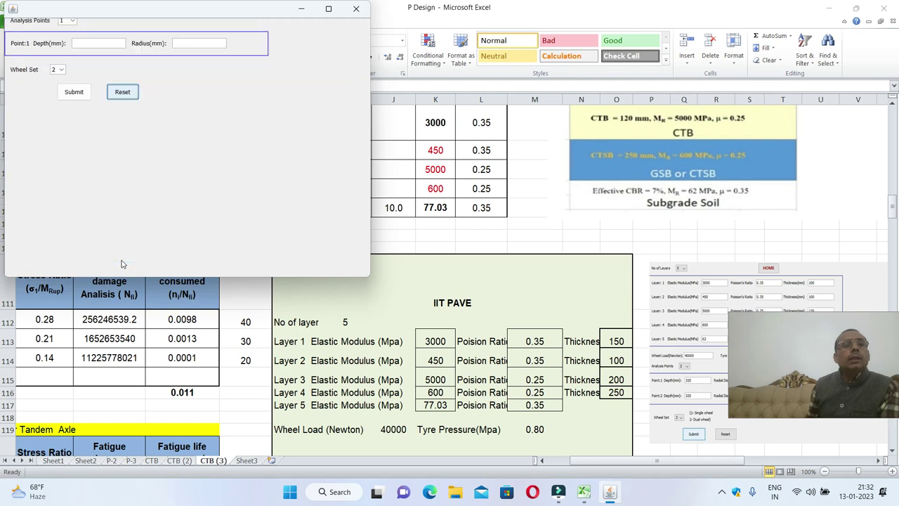
{"action": "scroll", "coordinate": [104, 92], "scroll_direction": "up", "scroll_amount": 1}
{"action": "scroll", "coordinate": [105, 92], "scroll_direction": "up", "scroll_amount": 3}
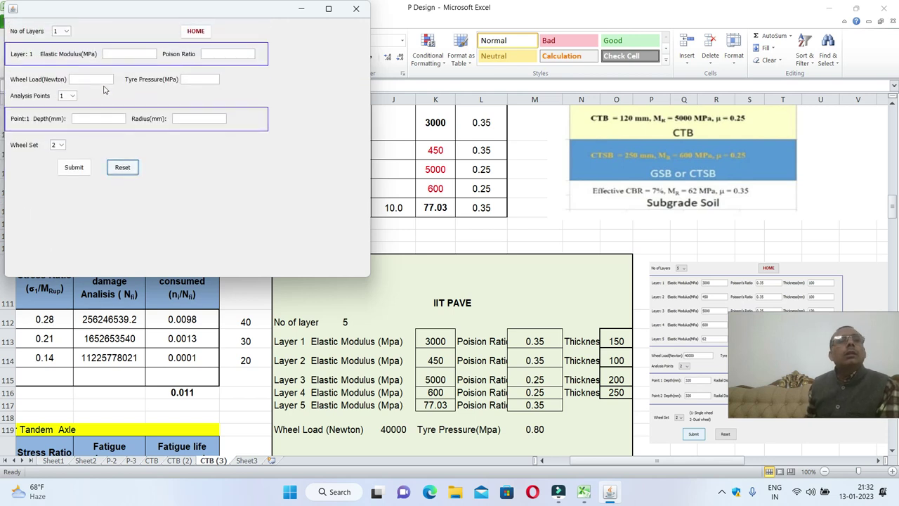
Set the number of layers to 5 and give layer 1 modulus 3000 MPa, Poisson ratio 0.35 and thickness 150 mm
{"action": "left_click", "coordinate": [61, 33]}
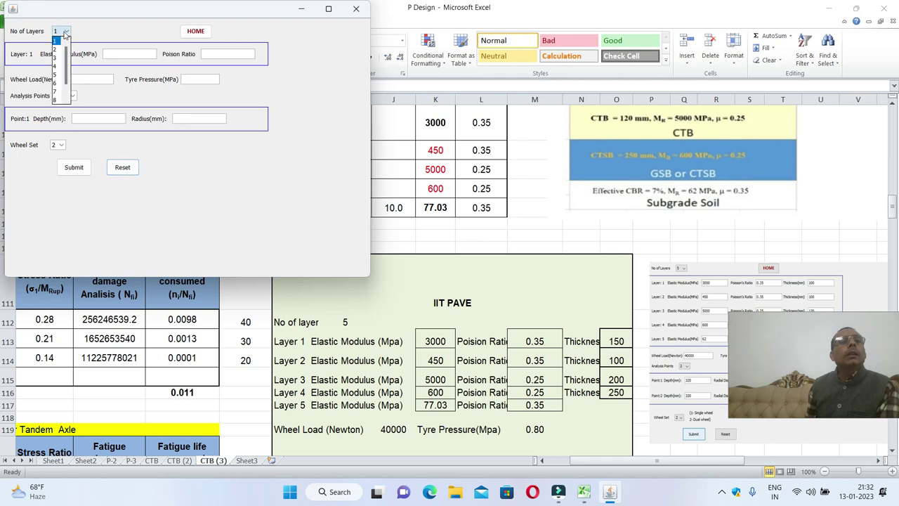
{"action": "left_click", "coordinate": [55, 74]}
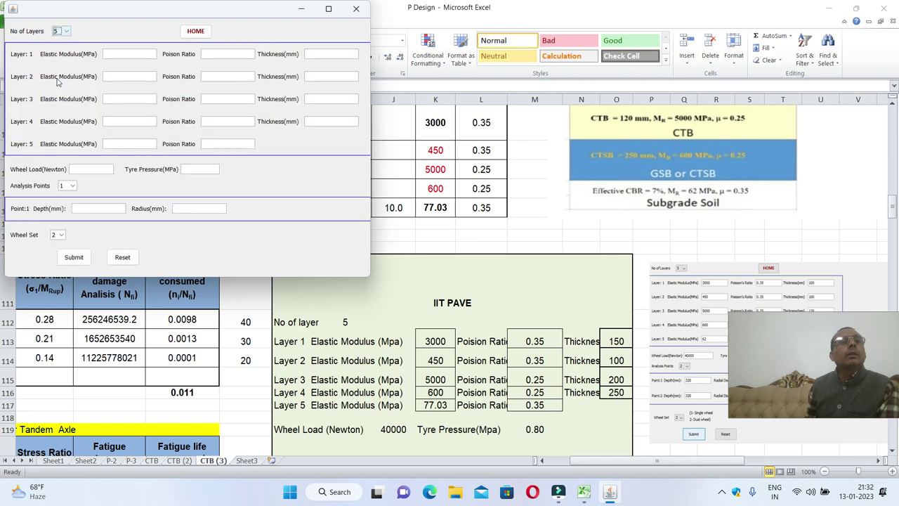
{"action": "left_click", "coordinate": [126, 58]}
{"action": "type", "text": "3000"}
{"action": "left_click", "coordinate": [204, 58]}
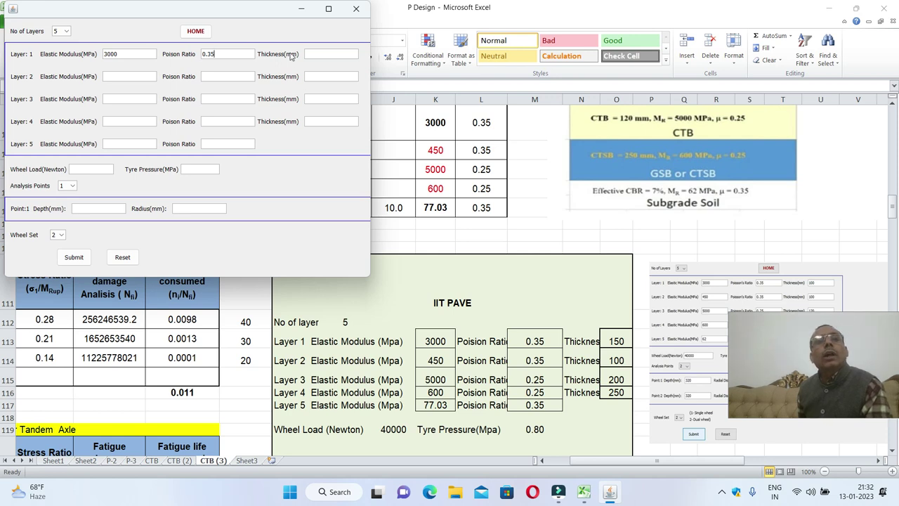
{"action": "left_click", "coordinate": [321, 54]}
{"action": "type", "text": "150"}
Enter modulus, Poisson ratio and thickness for layer 2 as 450 MPa, 0.35, 100 mm and for layer 3 as 5000 MPa, 0.25, 200 mm
{"action": "left_click", "coordinate": [123, 80]}
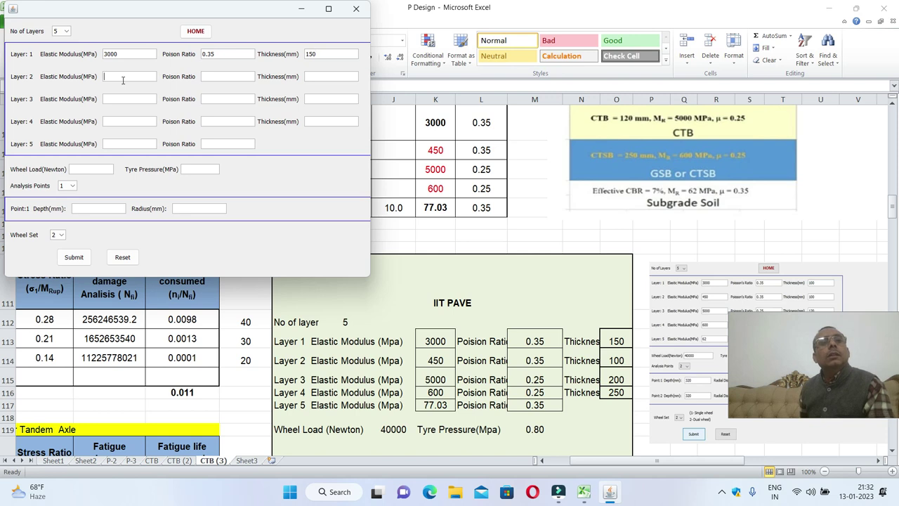
{"action": "type", "text": "450"}
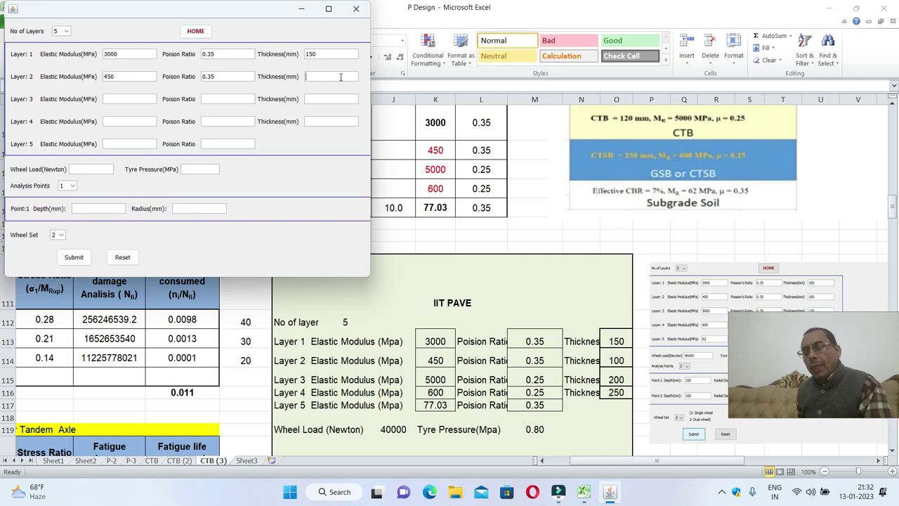
{"action": "left_click", "coordinate": [129, 99]}
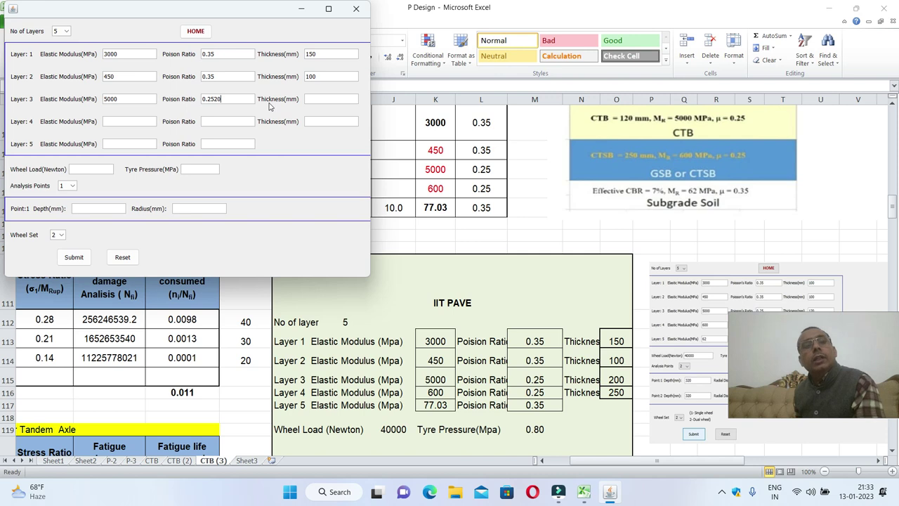
{"action": "left_click", "coordinate": [318, 99]}
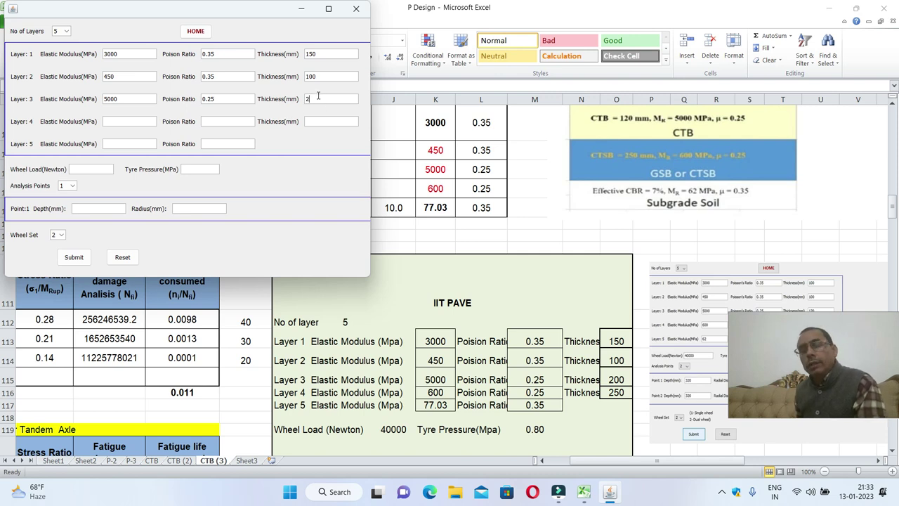
Enter 600 MPa, Poisson ratio 0.25 and 250 mm for layer 4, and 77.03 MPa with Poisson ratio 0.35 for layer 5
{"action": "left_click", "coordinate": [125, 124]}
{"action": "type", "text": "600"}
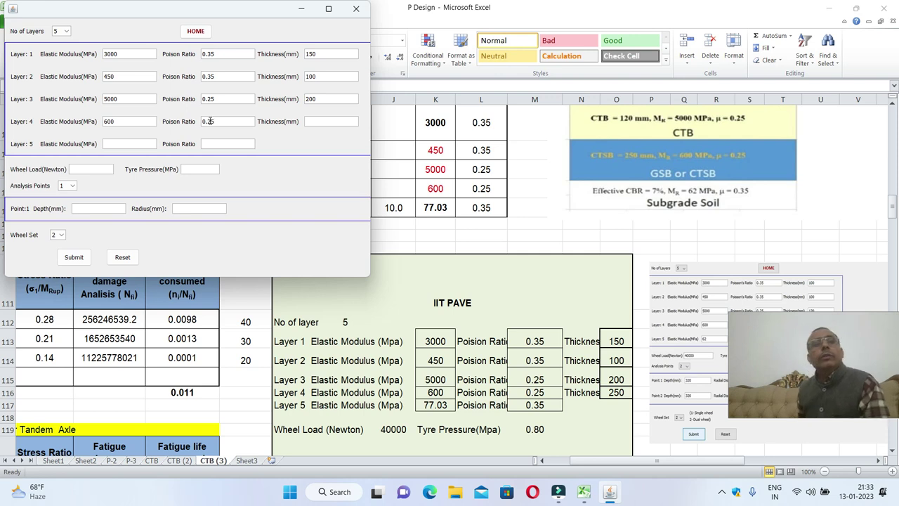
{"action": "left_click", "coordinate": [337, 125]}
{"action": "type", "text": "250"}
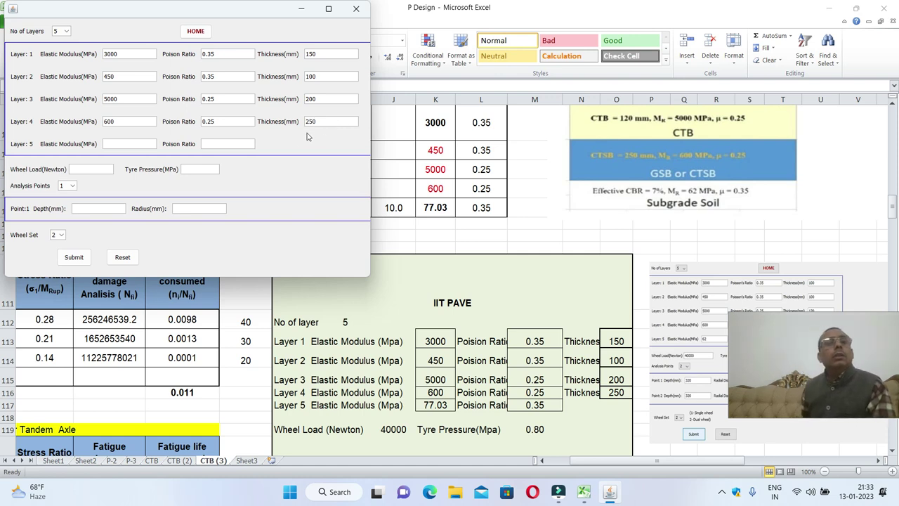
{"action": "left_click", "coordinate": [130, 143]}
{"action": "type", "text": "77.0"}
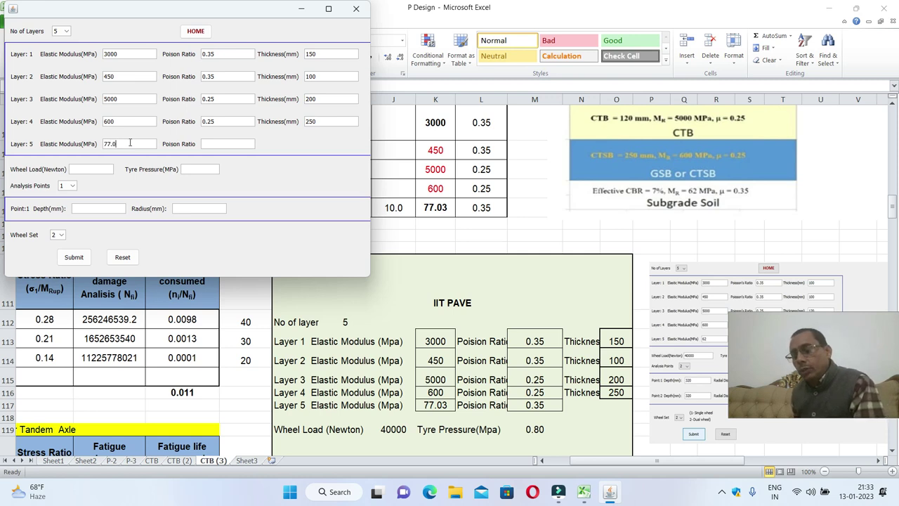
{"action": "type", "text": "3"}
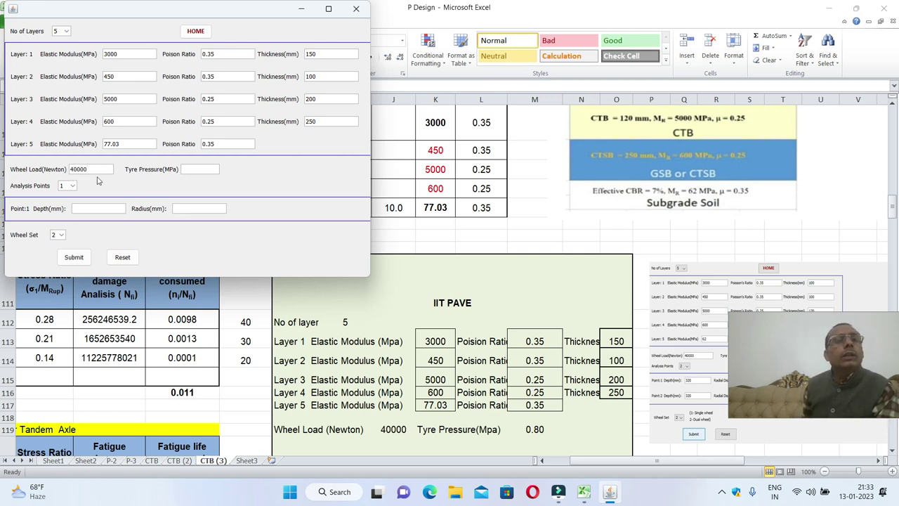
Set the wheel load to 40000 N, the tyre pressure to 0.8 MPa and the number of analysis points to 2
{"action": "left_click", "coordinate": [208, 169]}
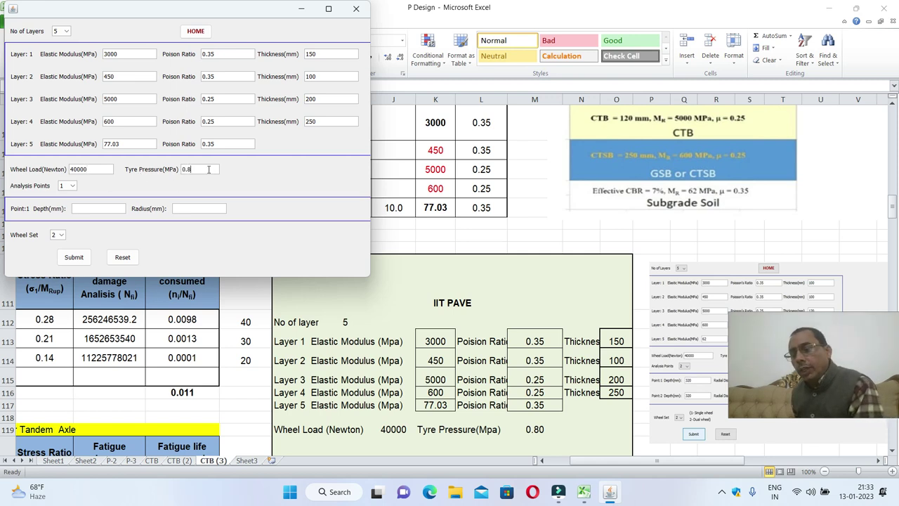
{"action": "left_click", "coordinate": [73, 185]}
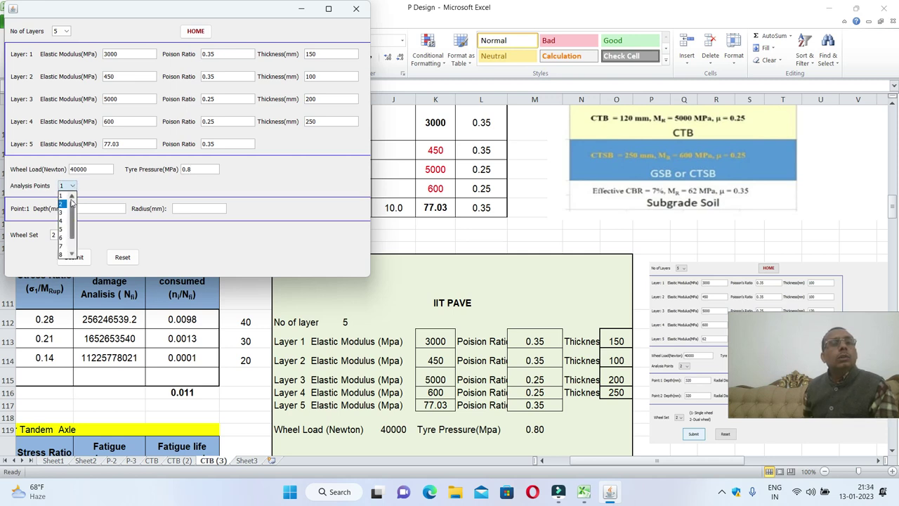
{"action": "left_click", "coordinate": [65, 204]}
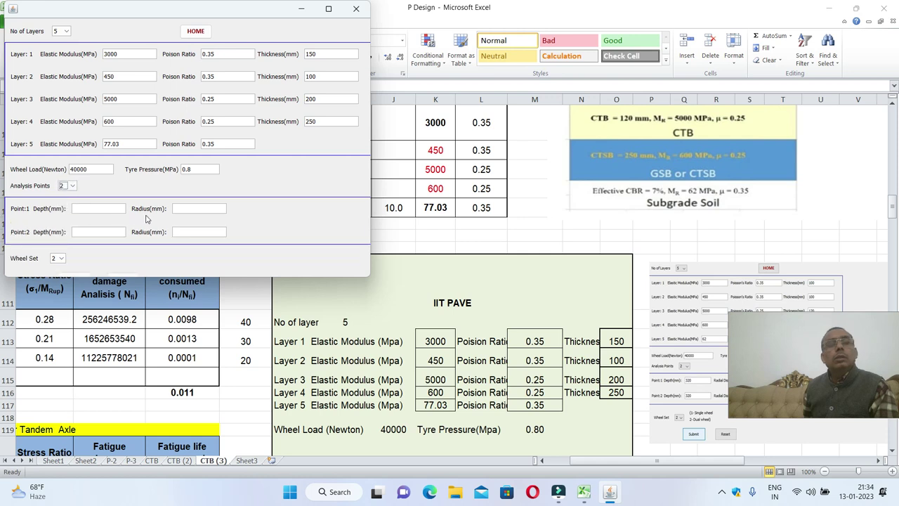
Consult the analysis point values in Excel, return to IITPAVE and enter depth 450 mm for both points with radii 0 and 155 mm
{"action": "left_click", "coordinate": [386, 304]}
{"action": "scroll", "coordinate": [385, 304], "scroll_direction": "down", "scroll_amount": 2}
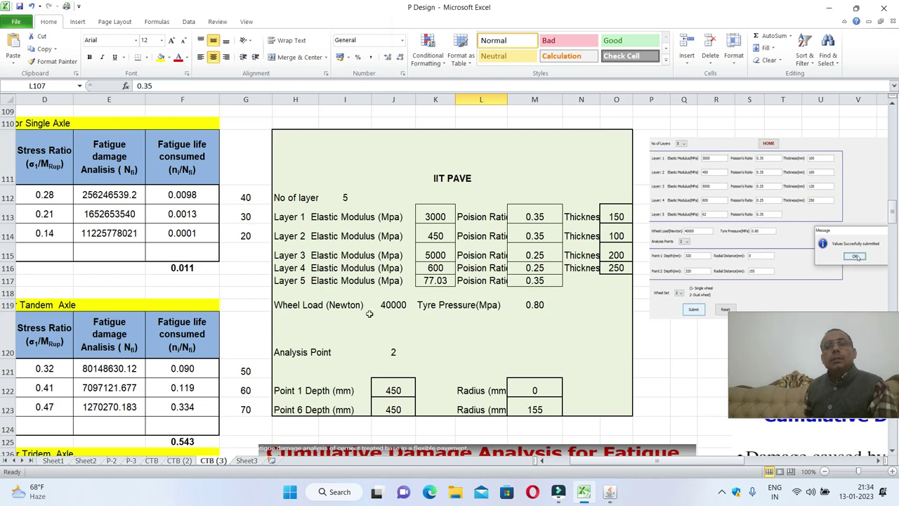
{"action": "left_click", "coordinate": [583, 492]}
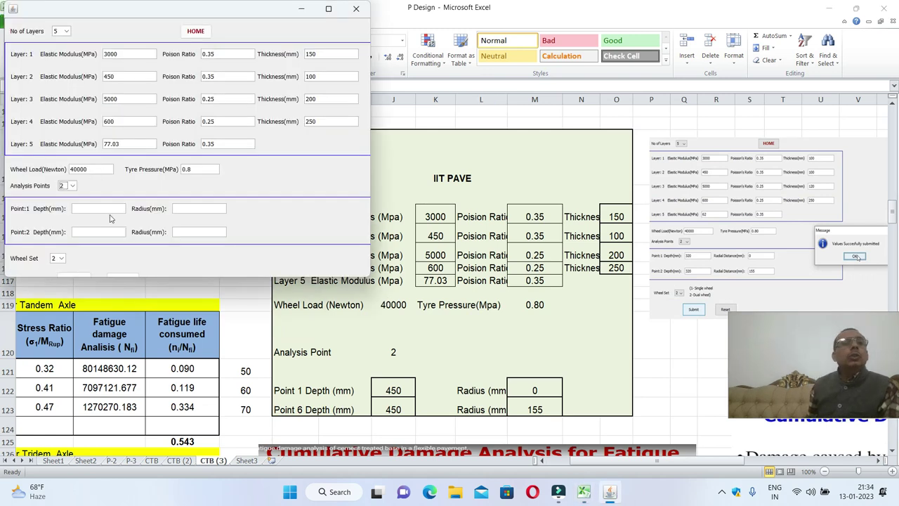
{"action": "left_click", "coordinate": [90, 208]}
{"action": "type", "text": "450"}
{"action": "left_click", "coordinate": [84, 233]}
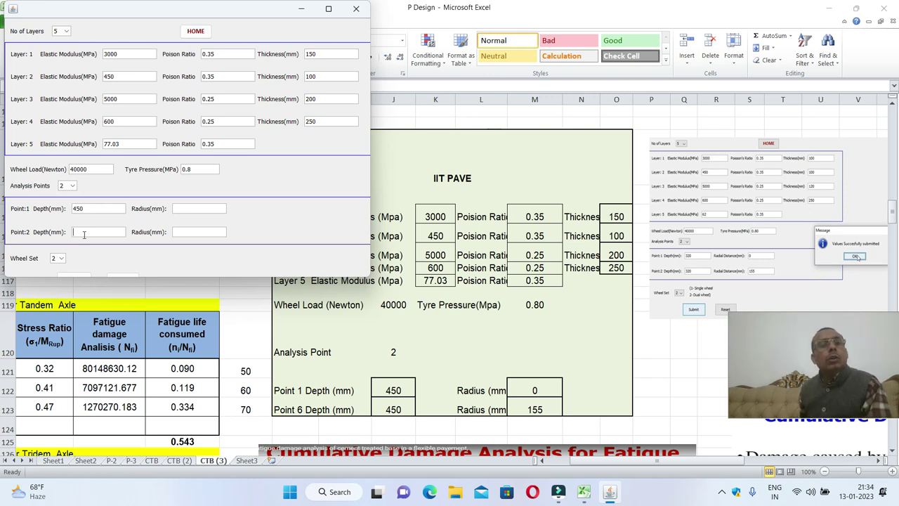
{"action": "type", "text": "450"}
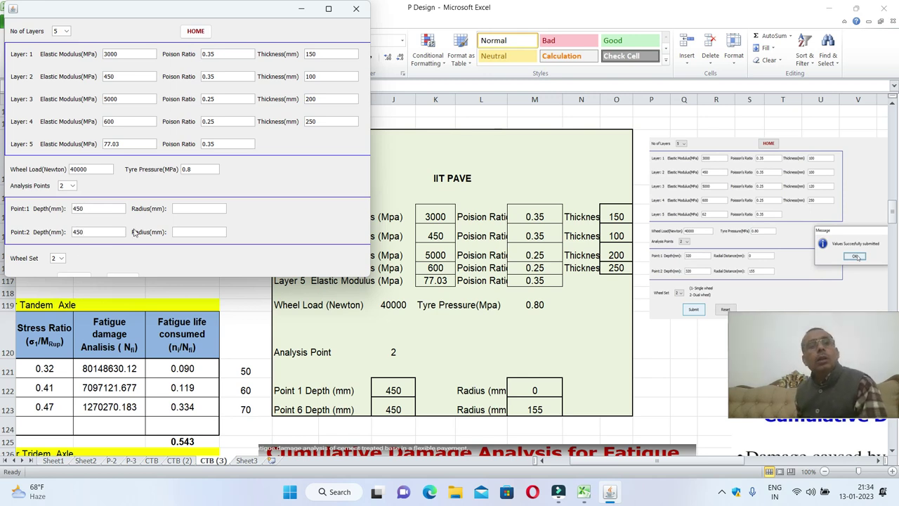
{"action": "left_click", "coordinate": [179, 210]}
{"action": "type", "text": "0"}
{"action": "left_click", "coordinate": [181, 232]}
{"action": "type", "text": "155"}
Submit the inputs, run the analysis and display the results within IITPAVE
{"action": "scroll", "coordinate": [97, 267], "scroll_direction": "down", "scroll_amount": 3}
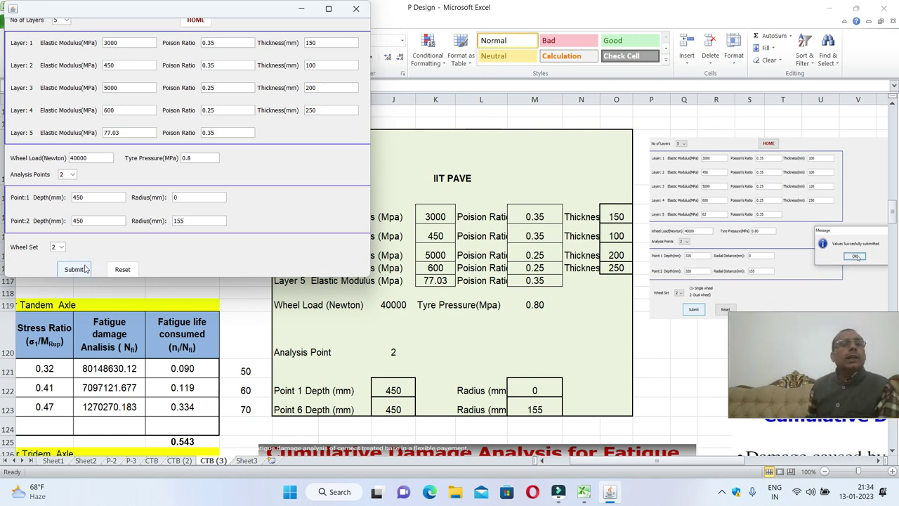
{"action": "left_click", "coordinate": [75, 258]}
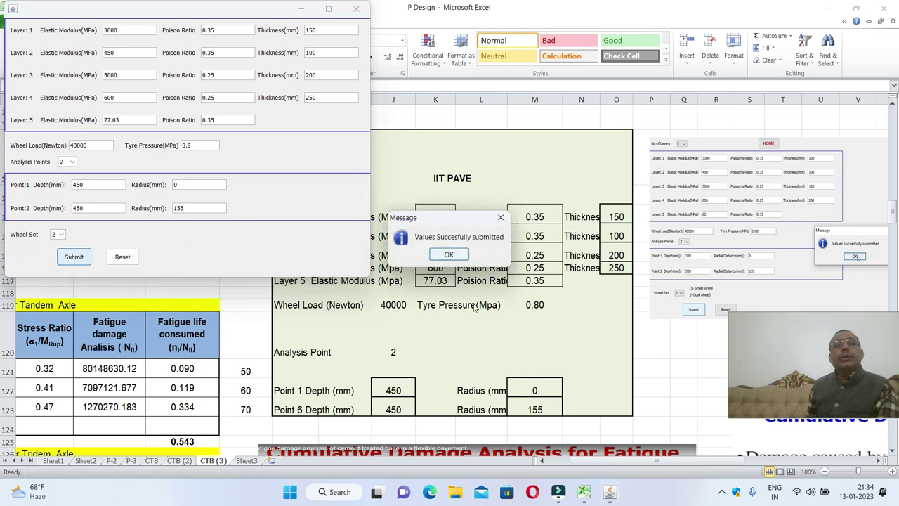
{"action": "left_click", "coordinate": [448, 256]}
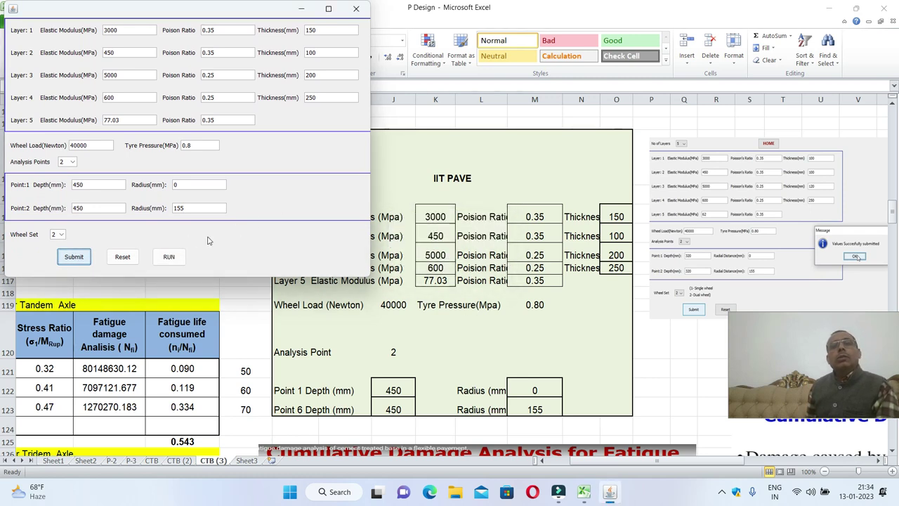
{"action": "left_click", "coordinate": [169, 258]}
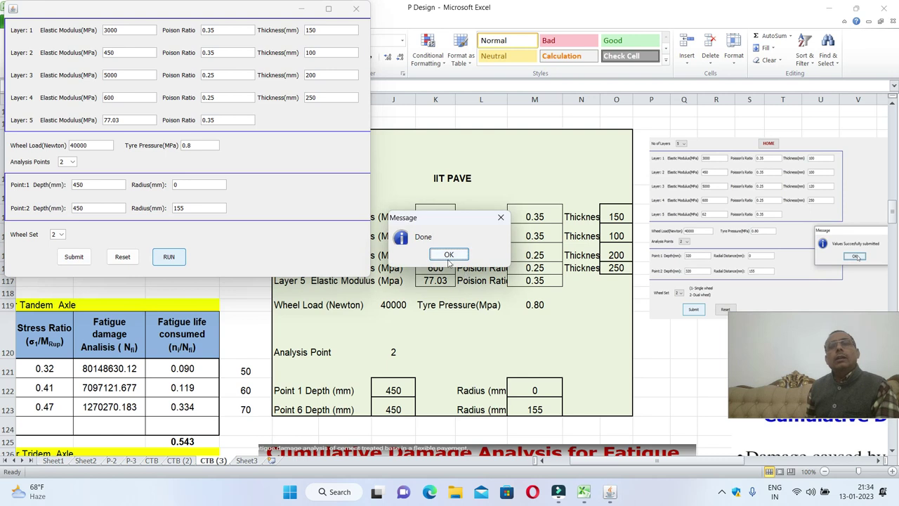
{"action": "left_click", "coordinate": [449, 255]}
{"action": "left_click", "coordinate": [55, 67]}
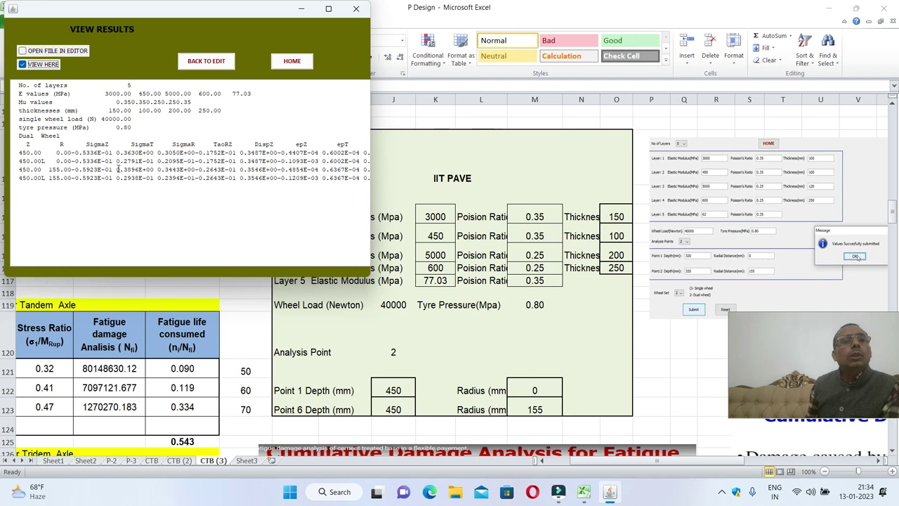
Highlight SigmaT for depth 450 and radius 155, and compare it in Excel with the 160 kN single-axle tensile stress in C112
{"action": "left_click_drag", "start_coordinate": [117, 169], "coordinate": [154, 169]}
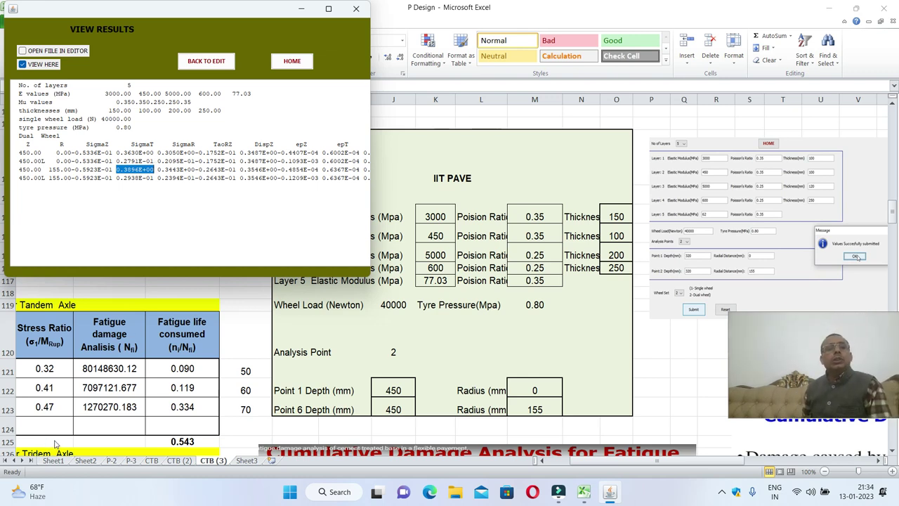
{"action": "key", "text": "alt+Tab"}
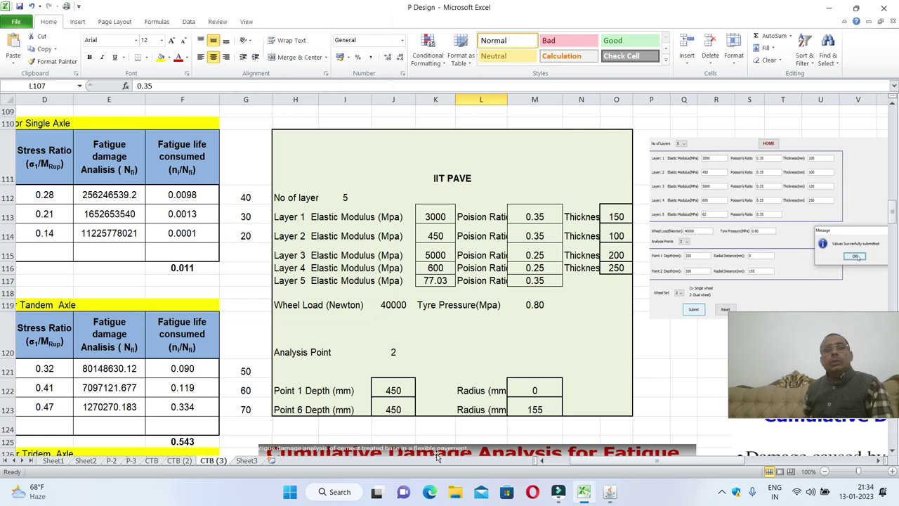
{"action": "left_click", "coordinate": [540, 462]}
{"action": "left_click", "coordinate": [540, 462]}
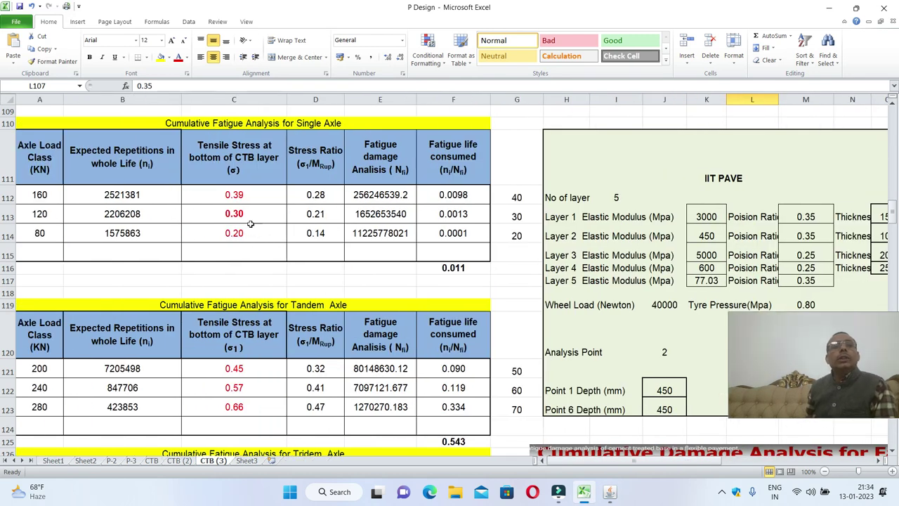
{"action": "left_click", "coordinate": [240, 199]}
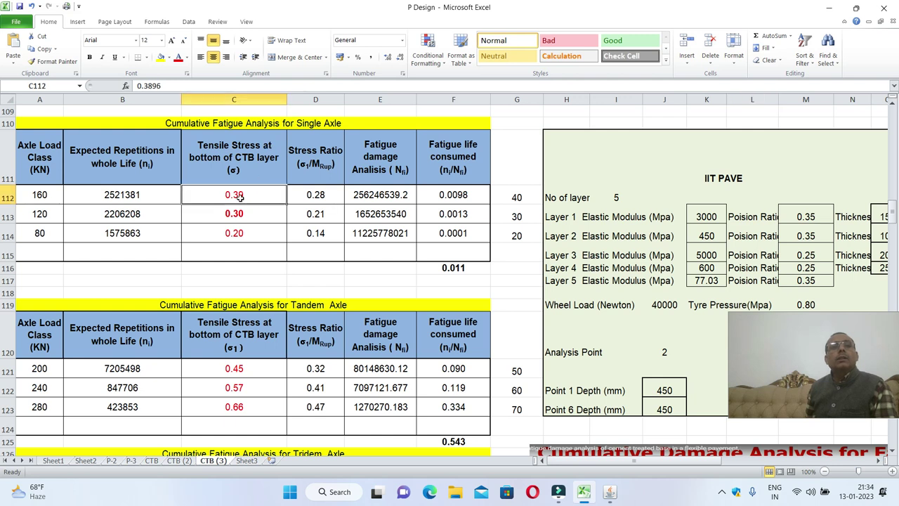
{"action": "right_click", "coordinate": [241, 200]}
{"action": "left_click", "coordinate": [264, 242]}
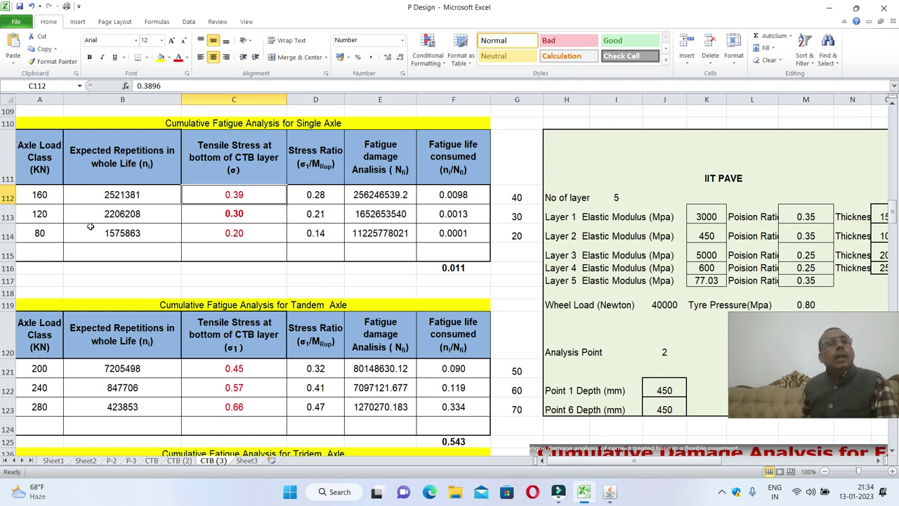
Check the 120 kN single-axle wheel load in G113, switch to IITPAVE, return to its input form and set the wheel load to 30000 N
{"action": "left_click", "coordinate": [522, 218]}
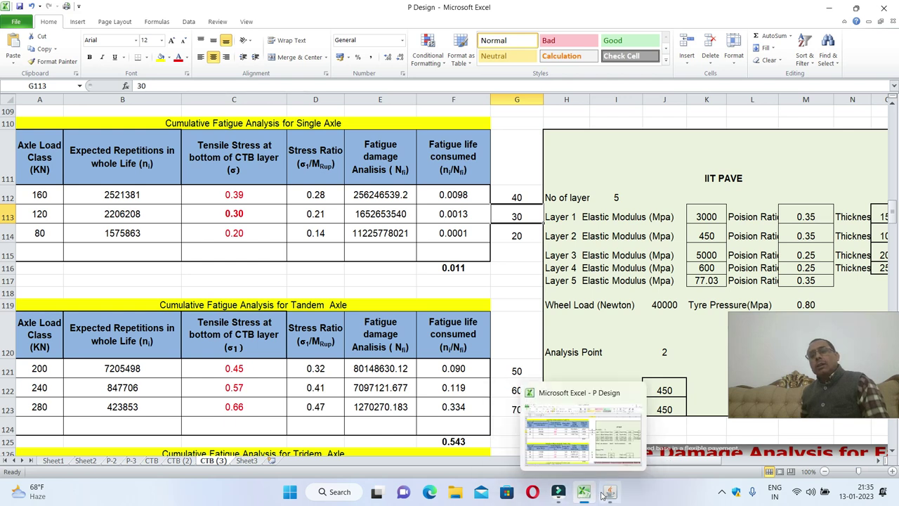
{"action": "mouse_move", "coordinate": [606, 496]}
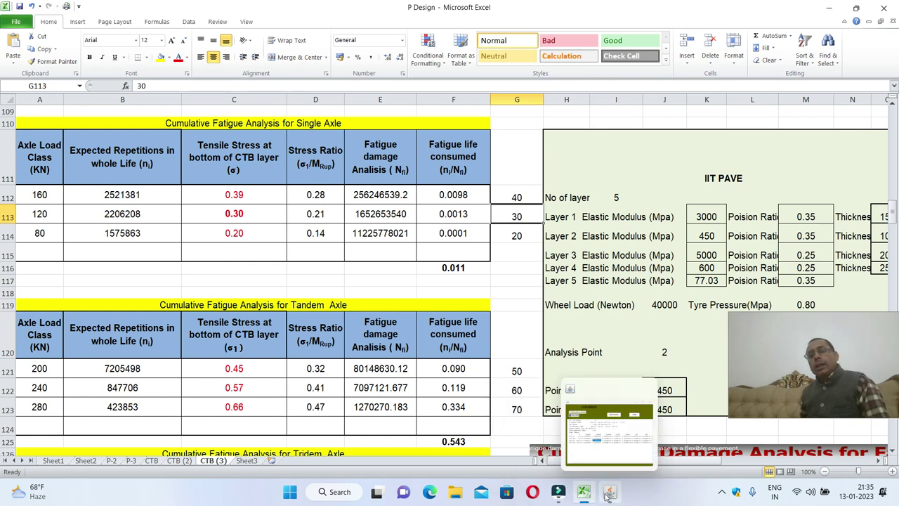
{"action": "left_click", "coordinate": [605, 495]}
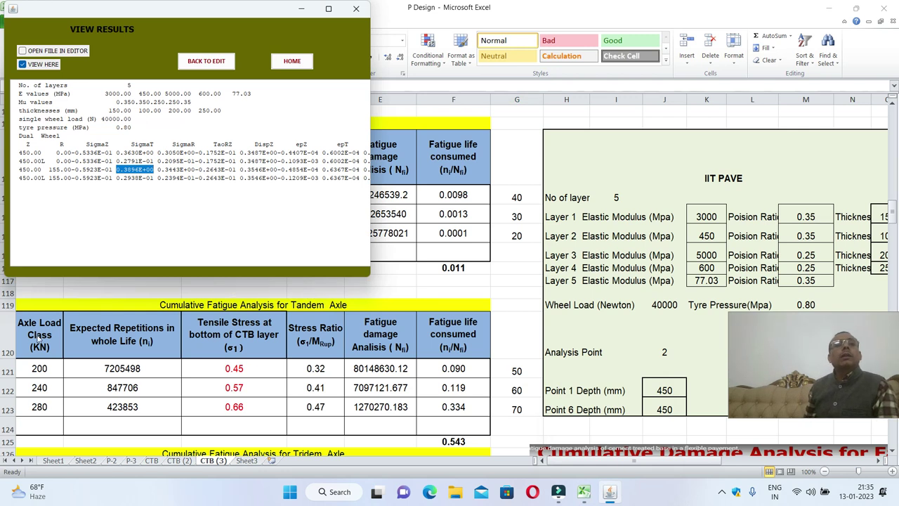
{"action": "left_click", "coordinate": [184, 60]}
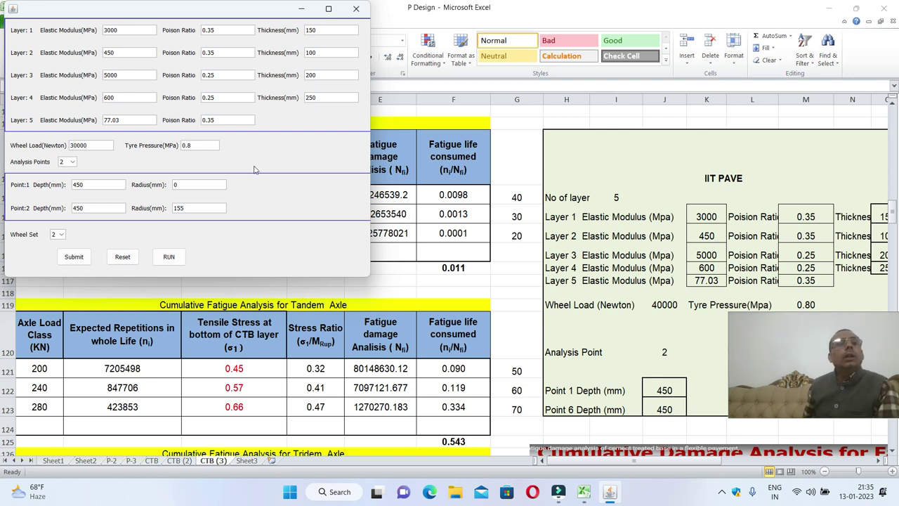
Submit the 30000 N inputs, run the analysis and show the results inside IITPAVE
{"action": "left_click", "coordinate": [76, 257]}
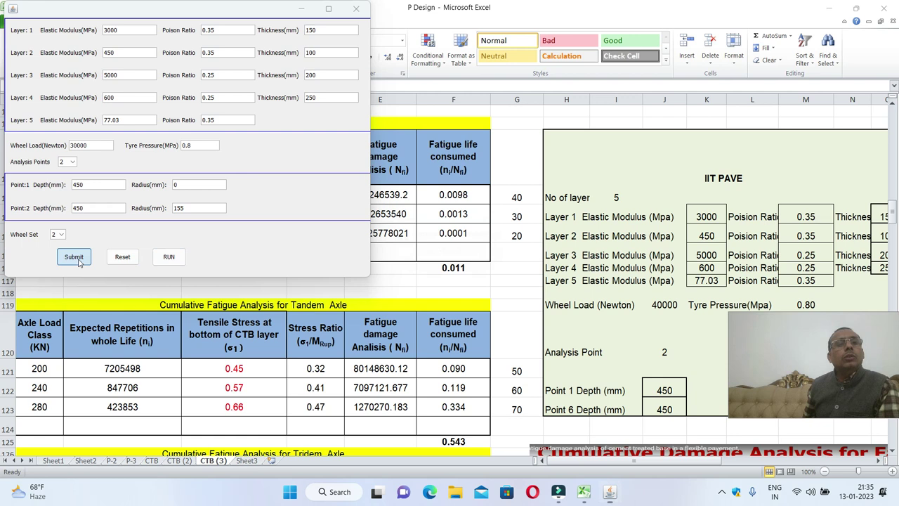
{"action": "left_click", "coordinate": [451, 258]}
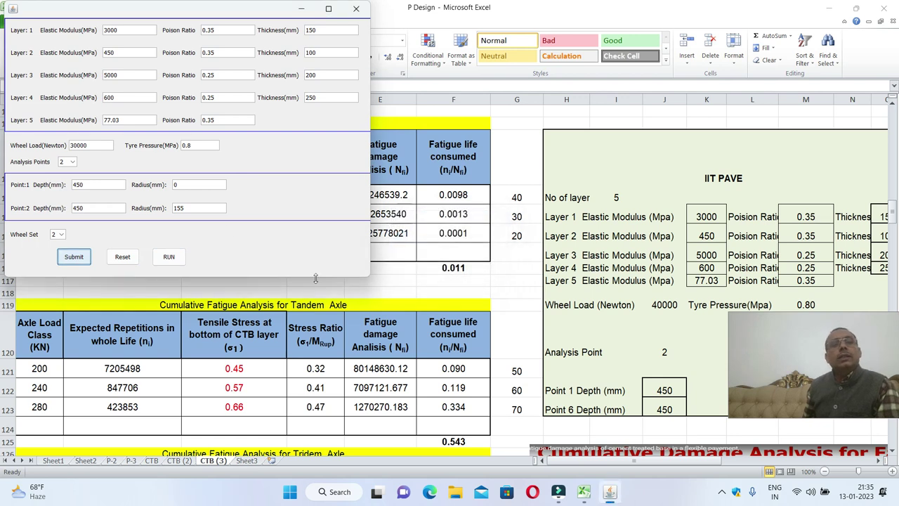
{"action": "left_click", "coordinate": [180, 258]}
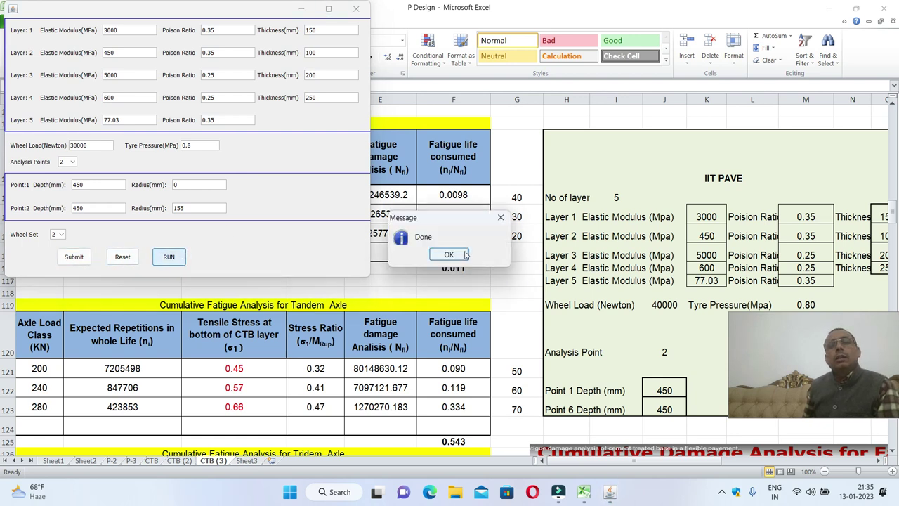
{"action": "left_click", "coordinate": [466, 255]}
{"action": "left_click", "coordinate": [31, 66]}
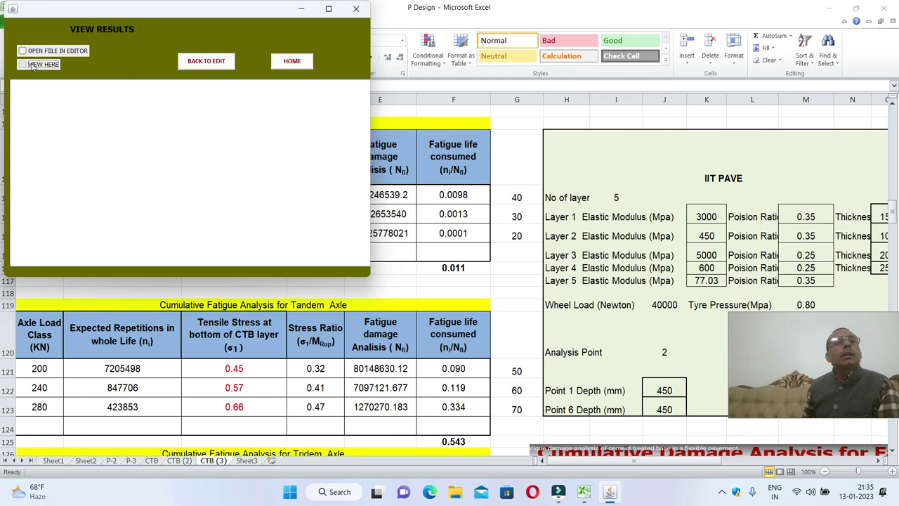
{"action": "left_click", "coordinate": [31, 66]}
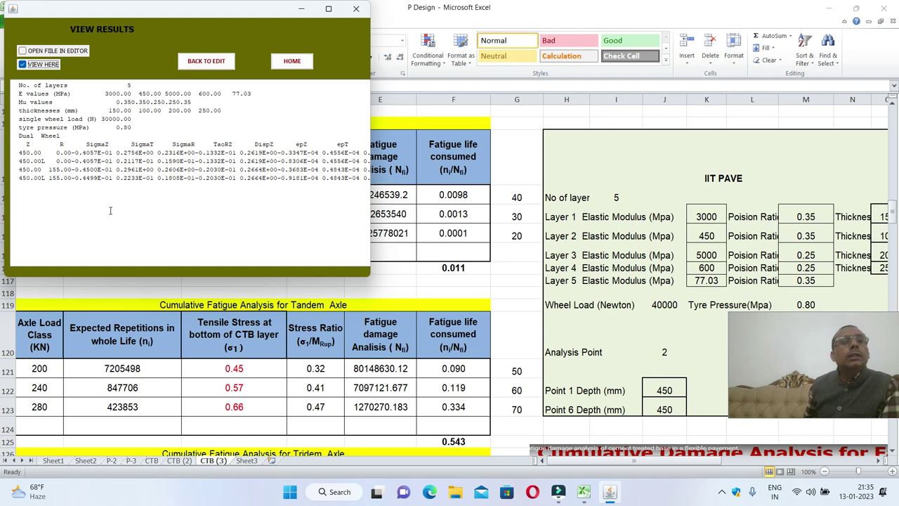
Highlight SigmaT for depth 450 and radius 155, and compare it in Excel with the 120 kN single-axle tensile stress in C113
{"action": "left_click_drag", "start_coordinate": [115, 169], "coordinate": [157, 169]}
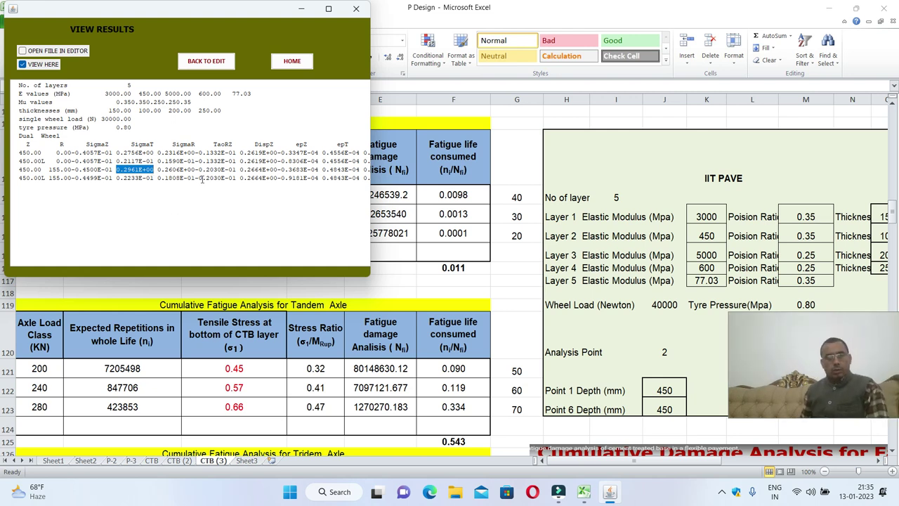
{"action": "key", "text": "alt+Tab"}
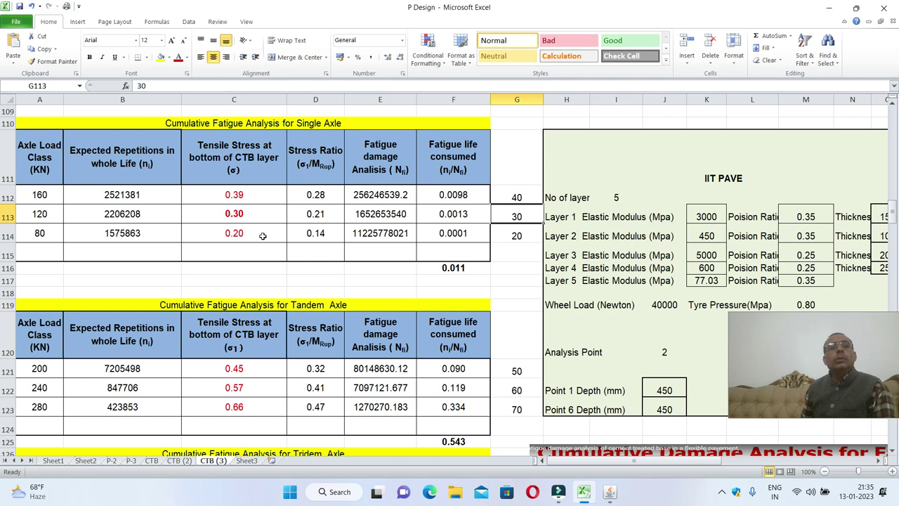
{"action": "left_click", "coordinate": [264, 214]}
{"action": "right_click", "coordinate": [266, 214]}
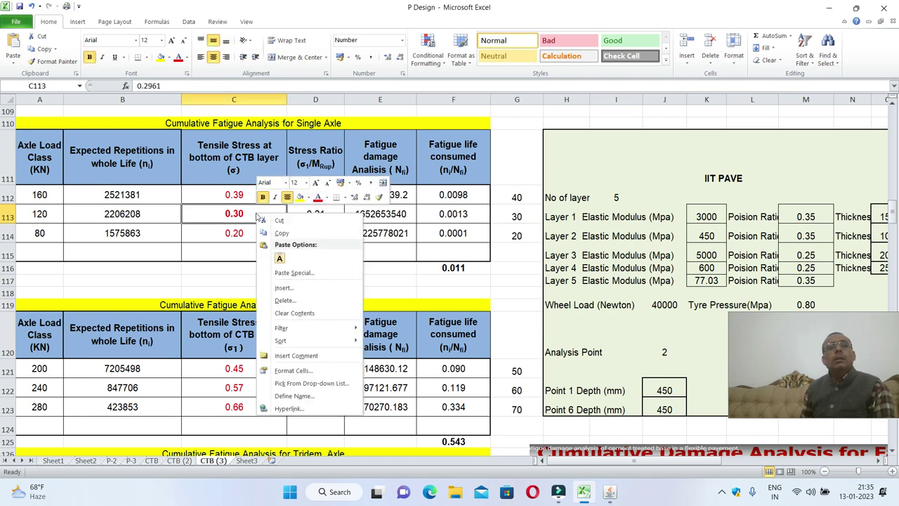
{"action": "key", "text": "Escape"}
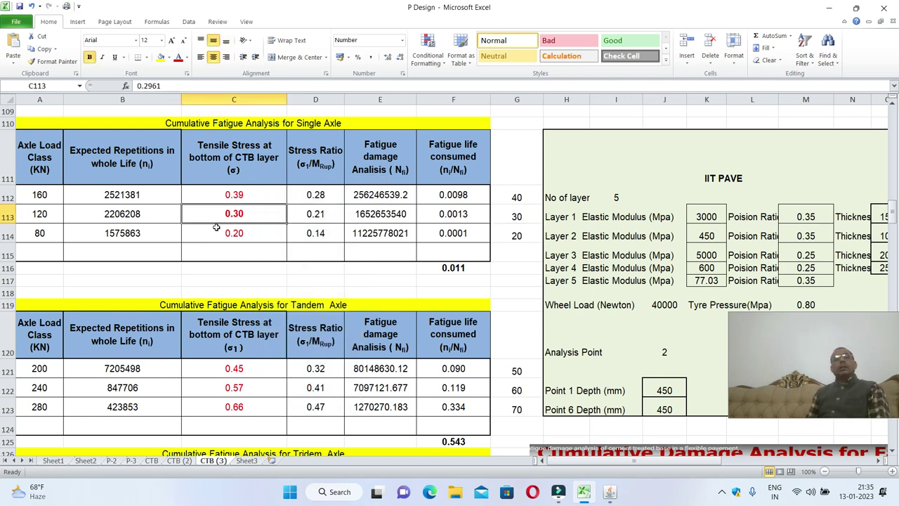
Review the wheel loads and CTB tensile stresses for the 80 kN single-axle, tandem and tridem load classes
{"action": "scroll", "coordinate": [329, 309], "scroll_direction": "down", "scroll_amount": 1}
{"action": "scroll", "coordinate": [329, 309], "scroll_direction": "up", "scroll_amount": 1}
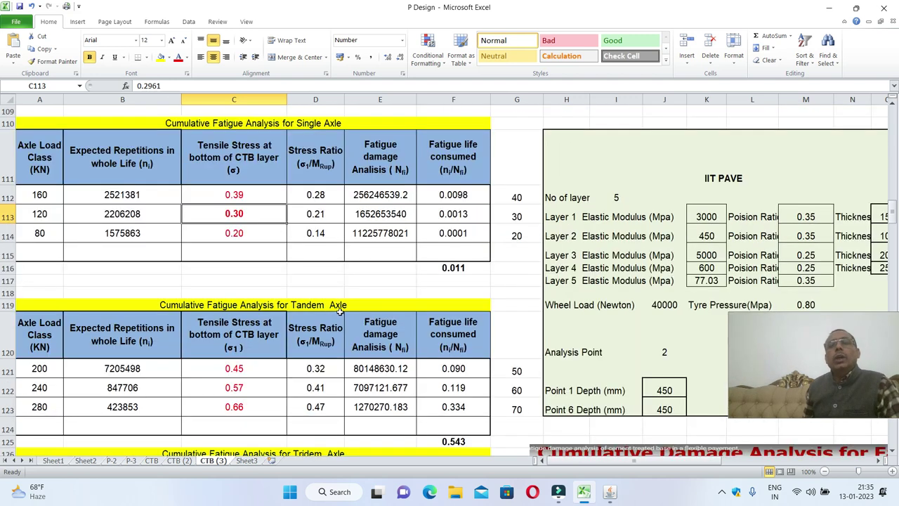
{"action": "left_click", "coordinate": [520, 233]}
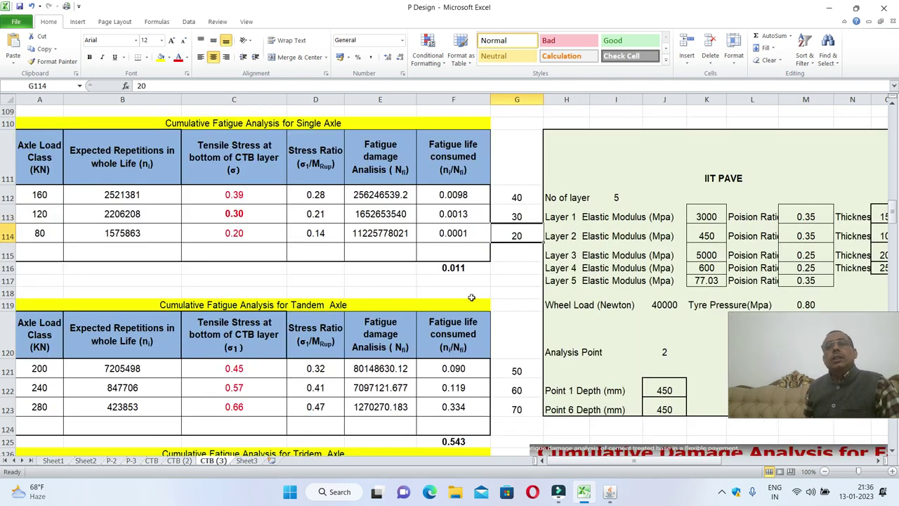
{"action": "left_click", "coordinate": [528, 374]}
{"action": "scroll", "coordinate": [495, 371], "scroll_direction": "down", "scroll_amount": 1}
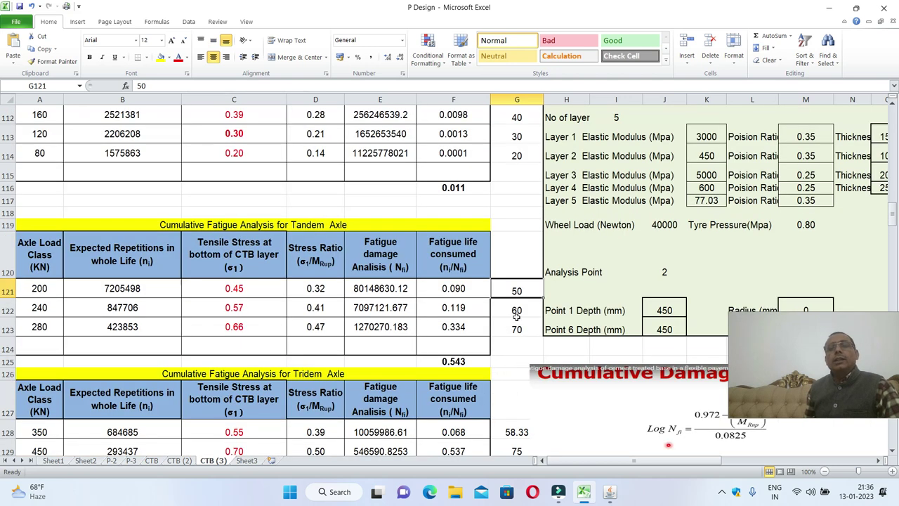
{"action": "left_click", "coordinate": [239, 309]}
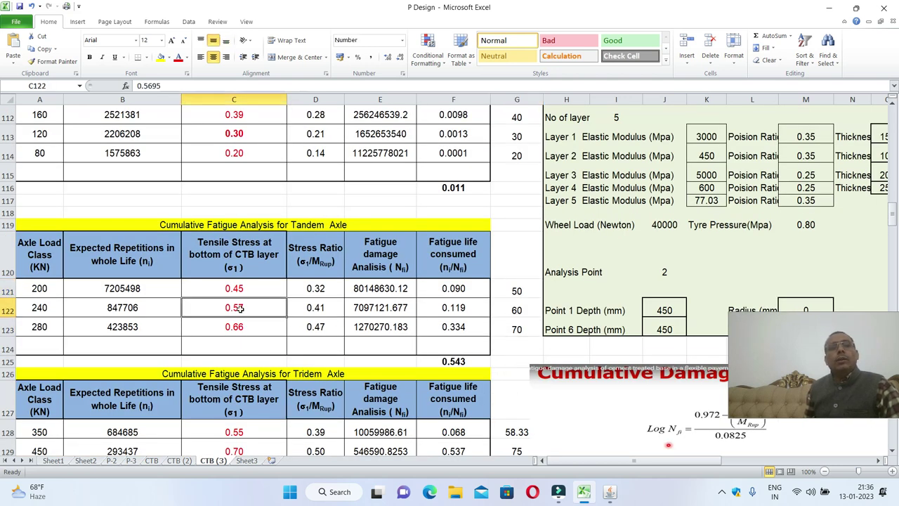
{"action": "left_click", "coordinate": [247, 281]}
{"action": "scroll", "coordinate": [248, 281], "scroll_direction": "down", "scroll_amount": 2}
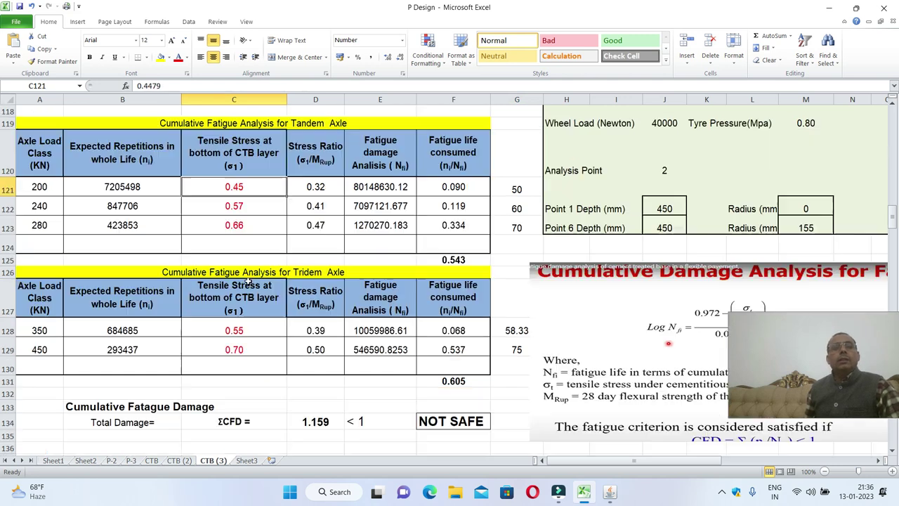
{"action": "left_click", "coordinate": [241, 329]}
{"action": "left_click", "coordinate": [242, 353]}
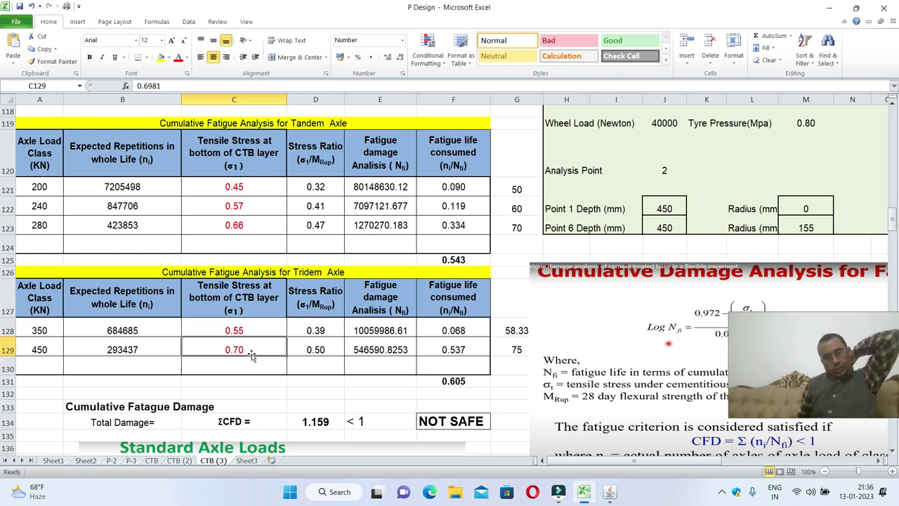
Examine the 160 kN stress ratio formula in D112 and the modulus of rupture limit for cementitious stabilised aggregates in the Properties notes
{"action": "scroll", "coordinate": [281, 302], "scroll_direction": "up", "scroll_amount": 6}
{"action": "scroll", "coordinate": [320, 295], "scroll_direction": "down", "scroll_amount": 1}
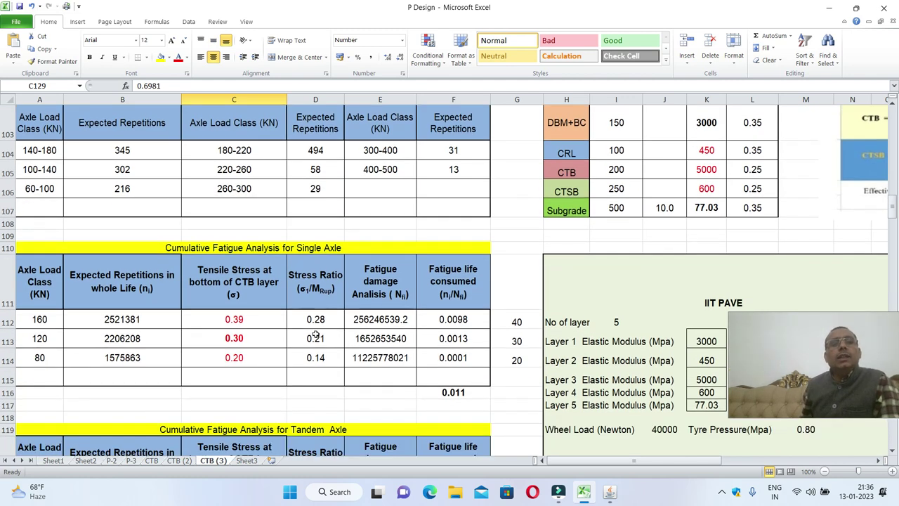
{"action": "left_click", "coordinate": [337, 323]}
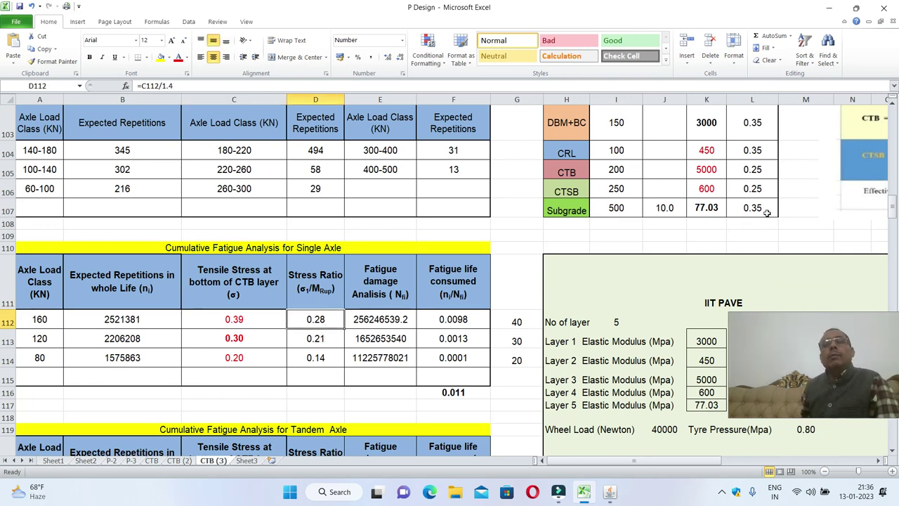
{"action": "scroll", "coordinate": [792, 149], "scroll_direction": "up", "scroll_amount": 7}
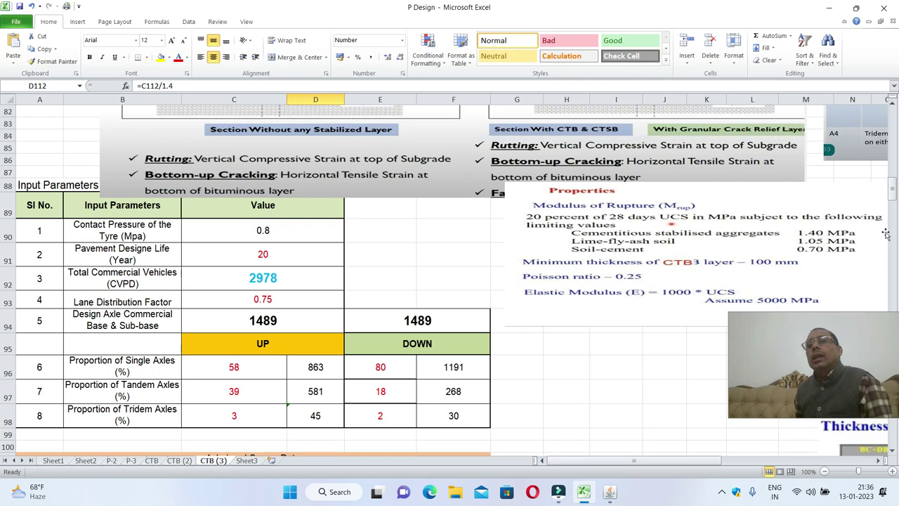
{"action": "scroll", "coordinate": [886, 234], "scroll_direction": "down", "scroll_amount": 3}
{"action": "scroll", "coordinate": [762, 331], "scroll_direction": "up", "scroll_amount": 1}
{"action": "scroll", "coordinate": [762, 331], "scroll_direction": "down", "scroll_amount": 3}
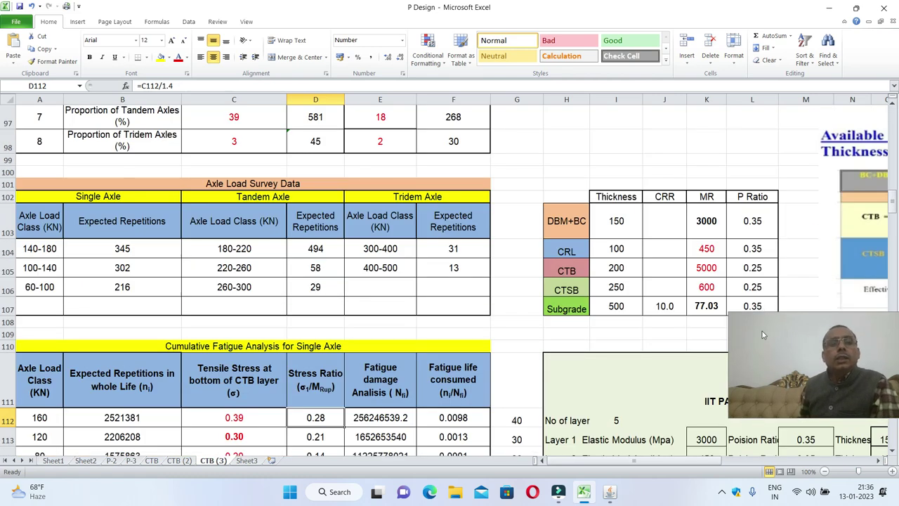
{"action": "scroll", "coordinate": [762, 331], "scroll_direction": "down", "scroll_amount": 3}
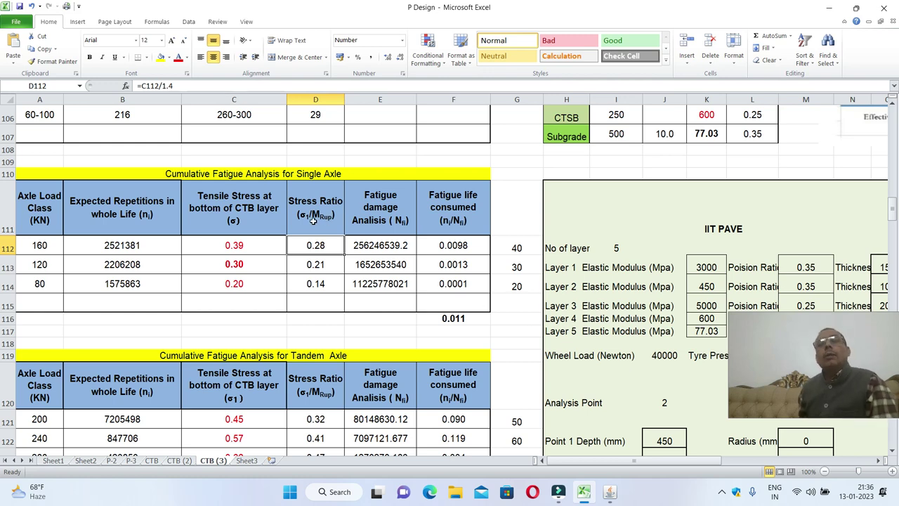
{"action": "scroll", "coordinate": [601, 176], "scroll_direction": "up", "scroll_amount": 6}
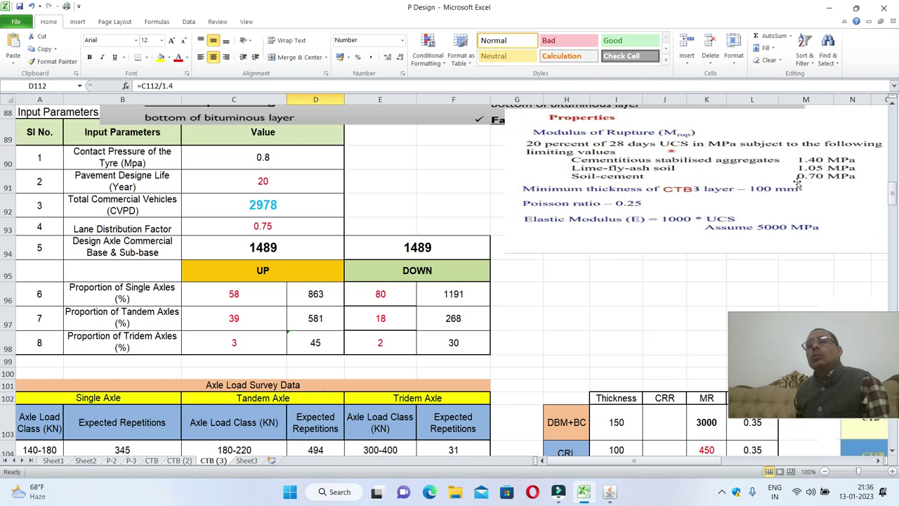
{"action": "scroll", "coordinate": [598, 182], "scroll_direction": "down", "scroll_amount": 6}
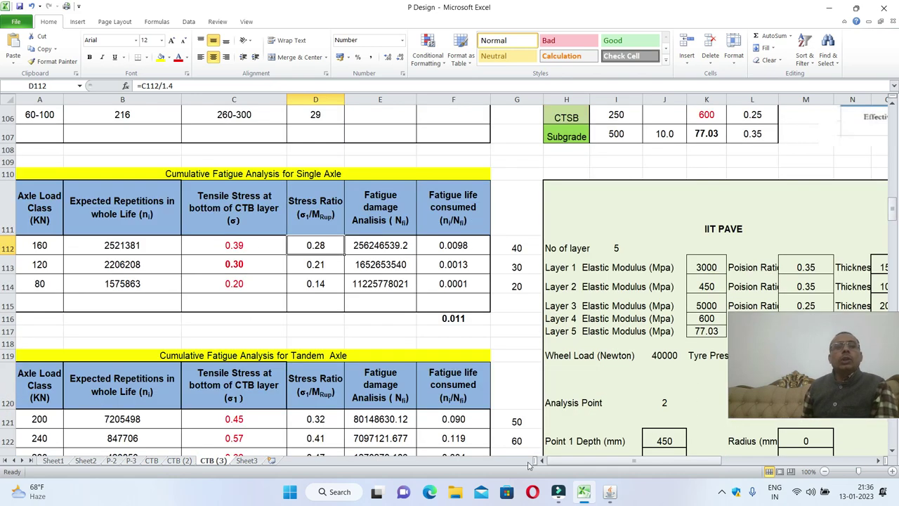
Inspect the stress ratio formulas for the 120 kN and 80 kN single-axle classes in D113 and D114
{"action": "scroll", "coordinate": [834, 397], "scroll_direction": "down", "scroll_amount": 3}
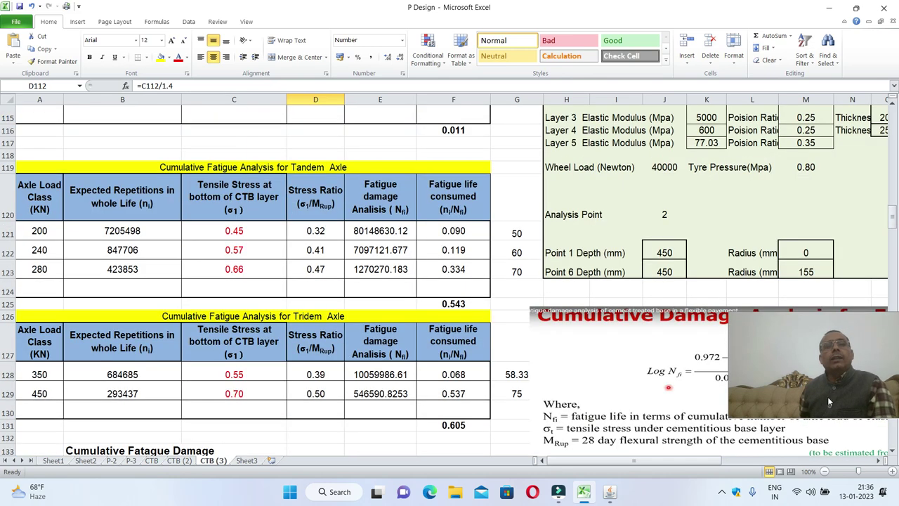
{"action": "scroll", "coordinate": [873, 253], "scroll_direction": "up", "scroll_amount": 2}
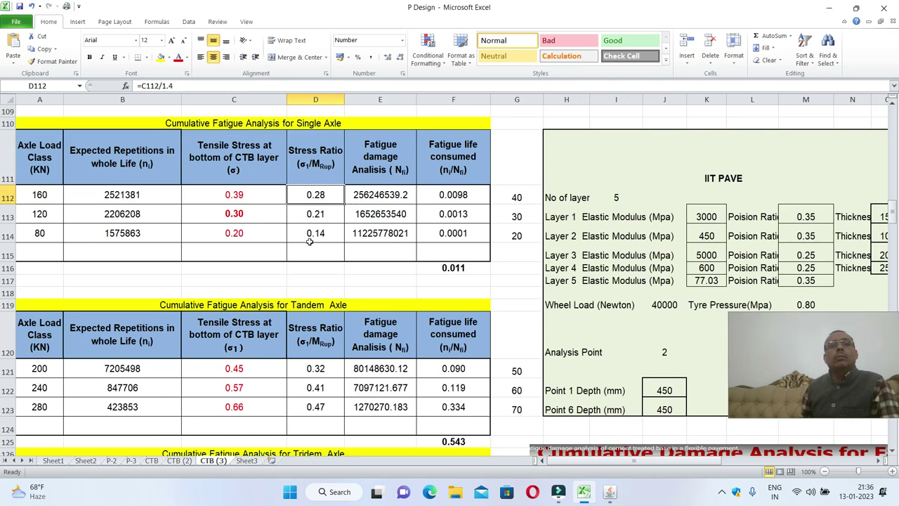
{"action": "left_click", "coordinate": [321, 217]}
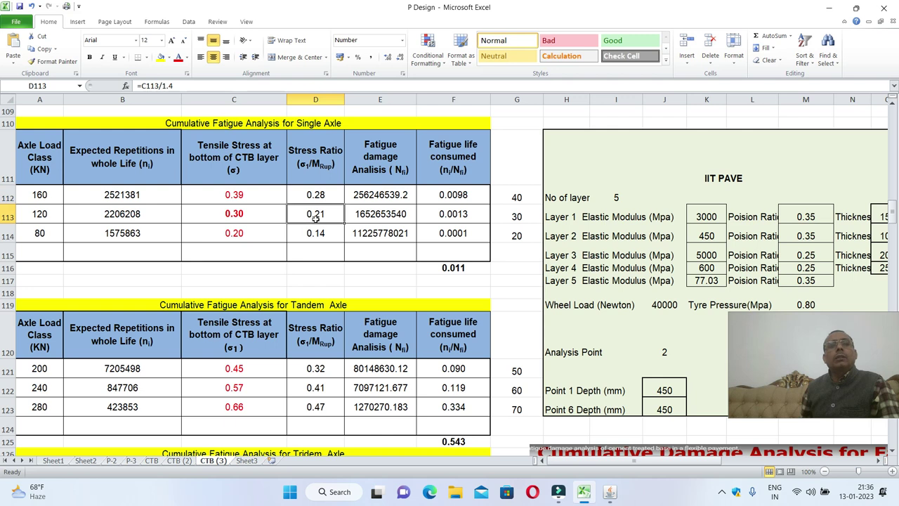
{"action": "left_click", "coordinate": [270, 221]}
{"action": "left_click", "coordinate": [316, 217]}
{"action": "left_click", "coordinate": [321, 238]}
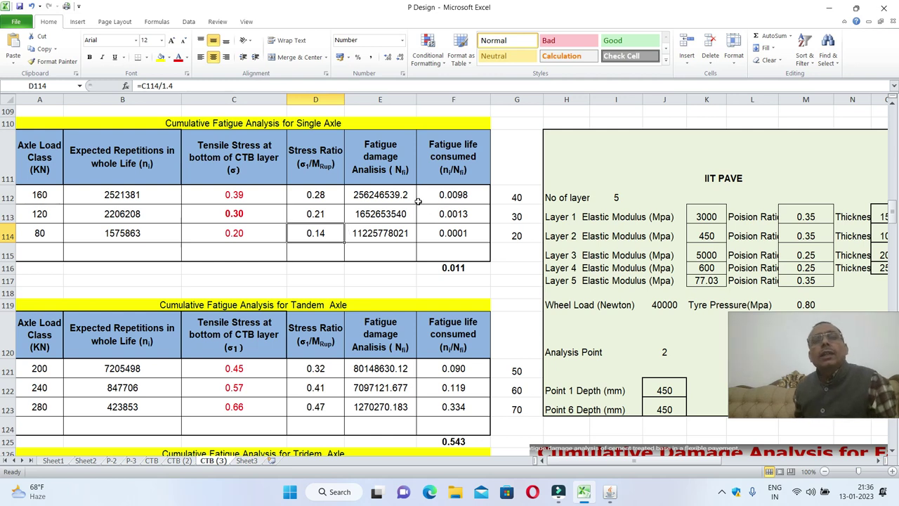
Compare the fatigue damage formulas in E112 and E128 with the Log Nfi equation in the cumulative damage notes
{"action": "left_click", "coordinate": [397, 196]}
{"action": "scroll", "coordinate": [538, 235], "scroll_direction": "down", "scroll_amount": 7}
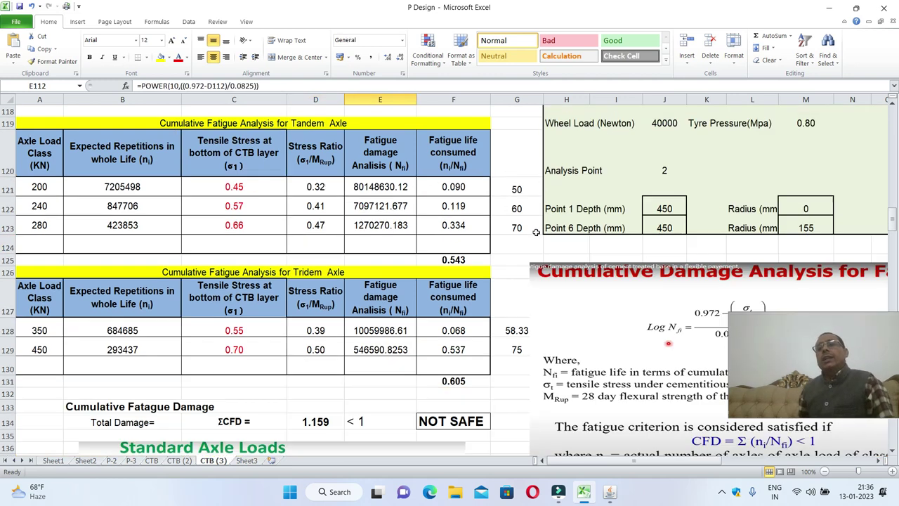
{"action": "scroll", "coordinate": [689, 194], "scroll_direction": "up", "scroll_amount": 2}
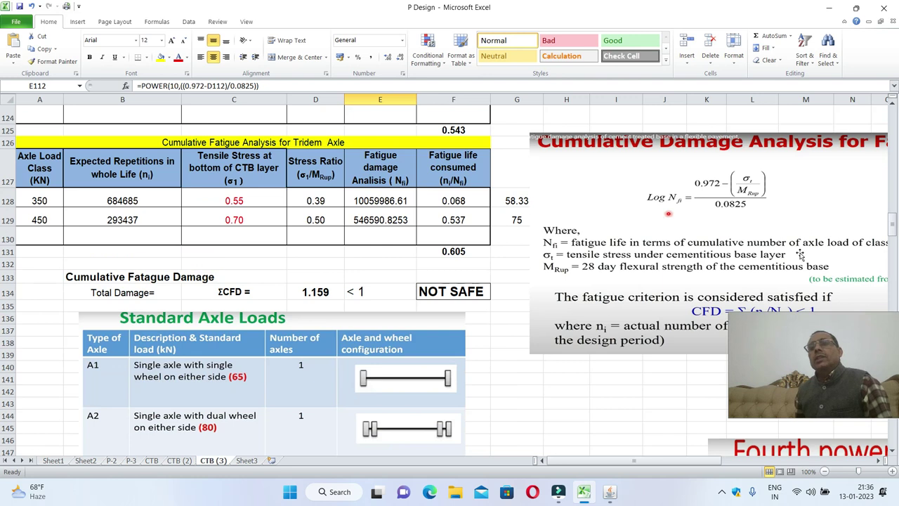
{"action": "scroll", "coordinate": [799, 254], "scroll_direction": "down", "scroll_amount": 1}
{"action": "scroll", "coordinate": [694, 139], "scroll_direction": "up", "scroll_amount": 1}
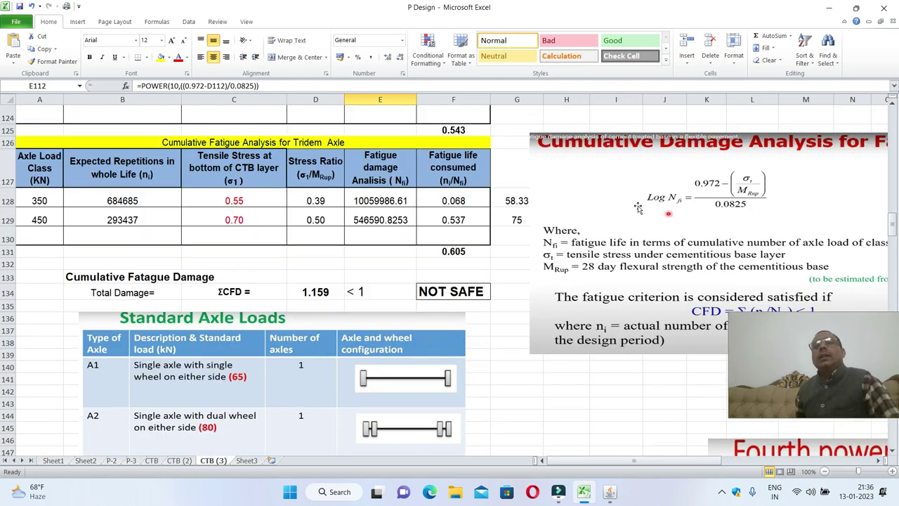
{"action": "scroll", "coordinate": [641, 205], "scroll_direction": "up", "scroll_amount": 1}
{"action": "scroll", "coordinate": [671, 229], "scroll_direction": "down", "scroll_amount": 1}
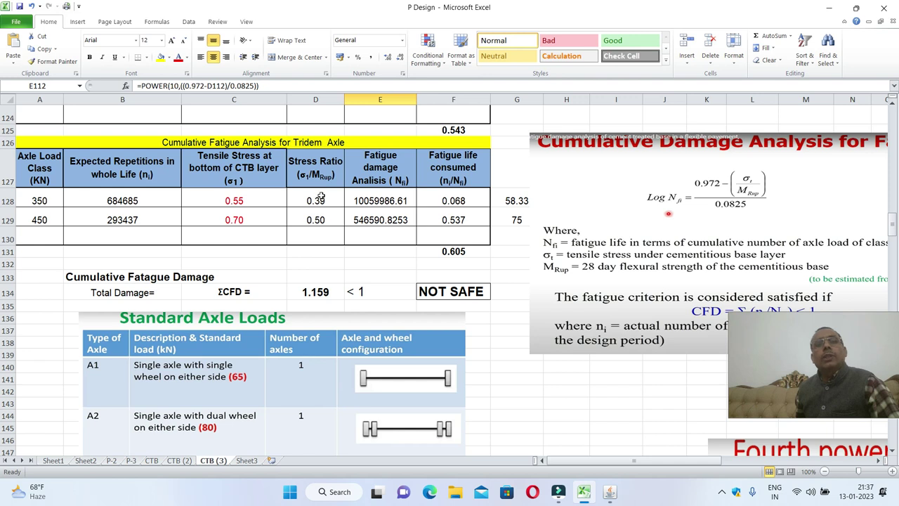
{"action": "double_click", "coordinate": [395, 201]}
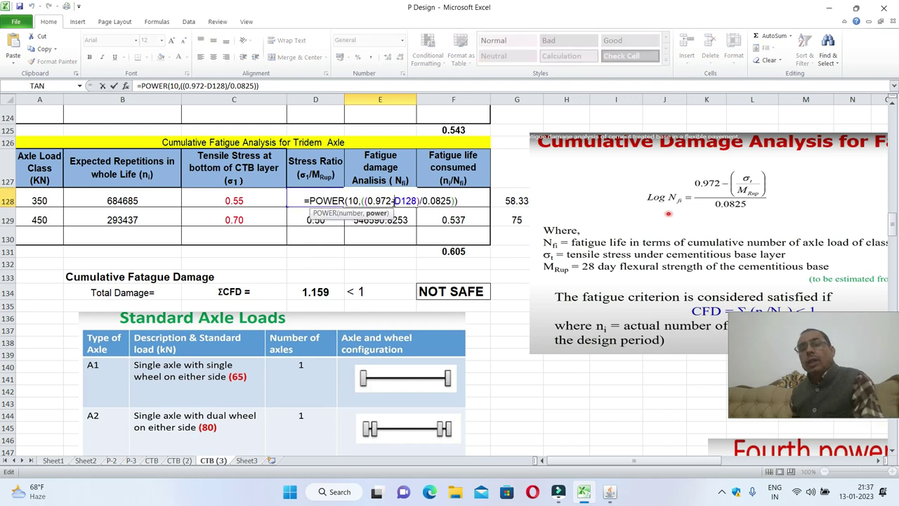
{"action": "key", "text": "Return"}
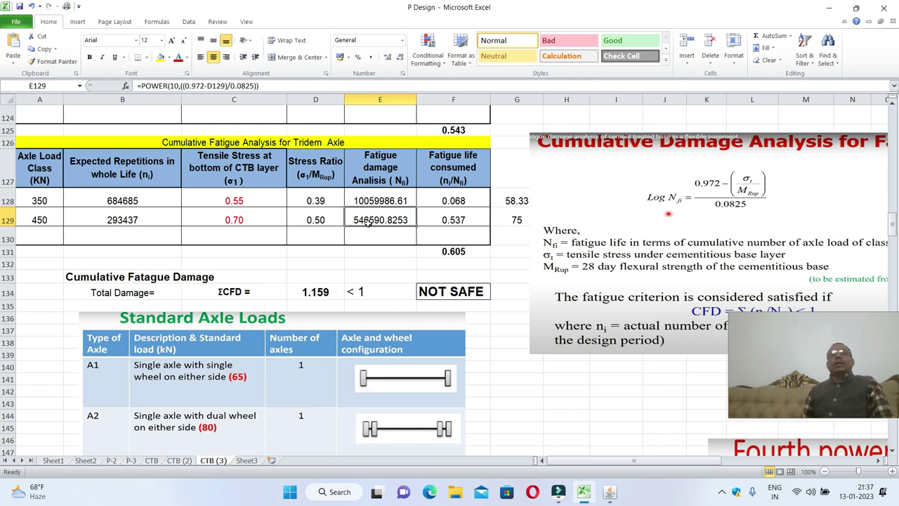
Inspect how the fatigue life consumed in F112 is computed from the expected repetitions and Nfi of the 160 kN single-axle class
{"action": "scroll", "coordinate": [384, 219], "scroll_direction": "up", "scroll_amount": 4}
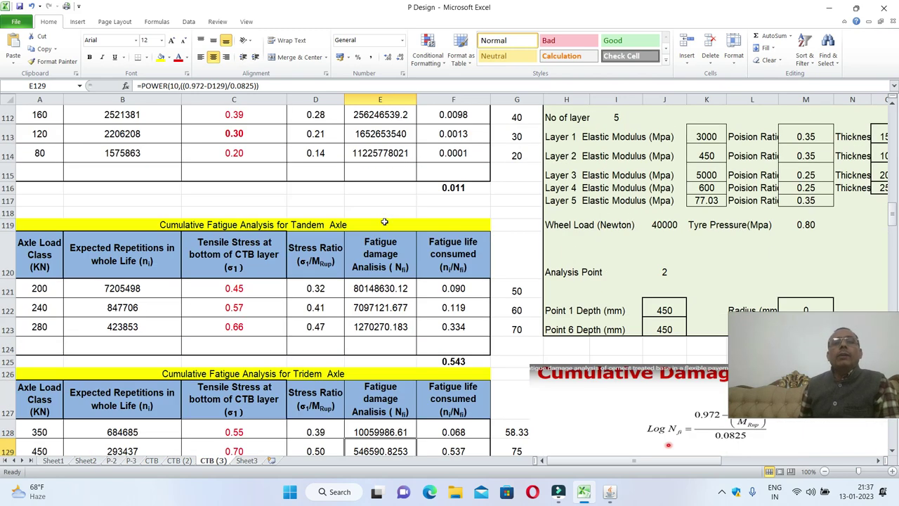
{"action": "scroll", "coordinate": [384, 222], "scroll_direction": "up", "scroll_amount": 2}
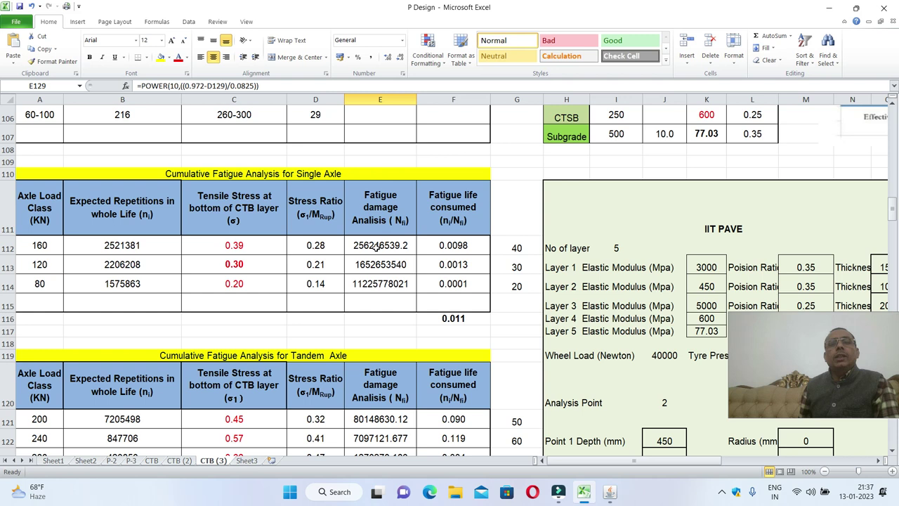
{"action": "left_click", "coordinate": [378, 243]}
{"action": "left_click", "coordinate": [117, 245]}
{"action": "left_click", "coordinate": [400, 254]}
{"action": "left_click", "coordinate": [461, 250]}
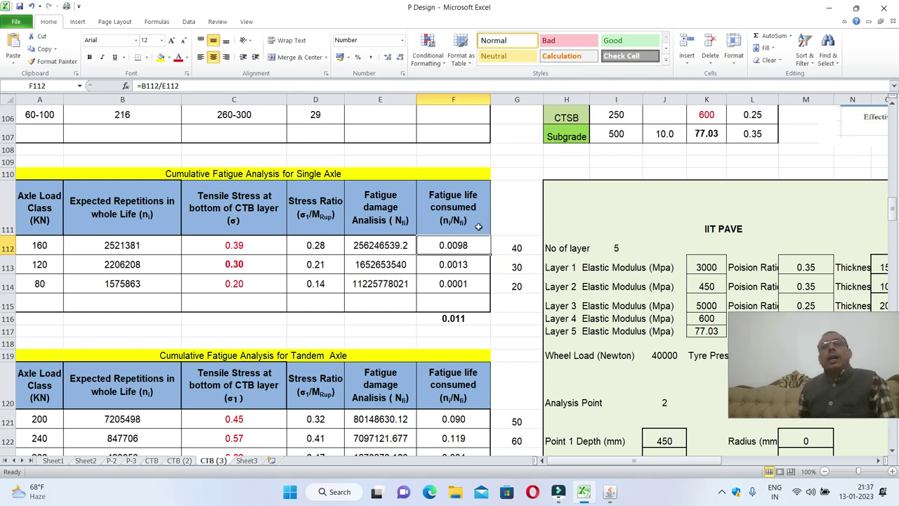
Review the fatigue life consumed sum formulas for single, tandem and tridem axles in F116, F125 and F131
{"action": "left_click", "coordinate": [455, 318]}
{"action": "scroll", "coordinate": [464, 303], "scroll_direction": "down", "scroll_amount": 3}
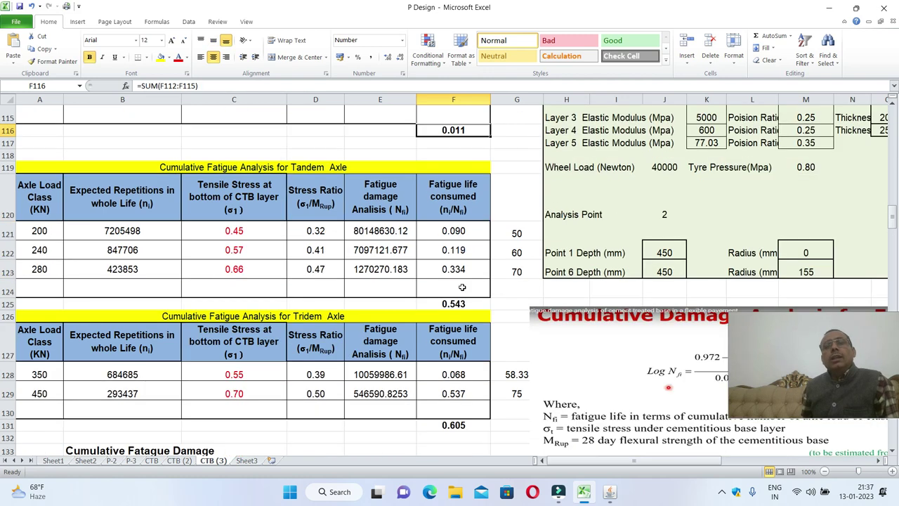
{"action": "left_click", "coordinate": [455, 304]}
{"action": "scroll", "coordinate": [455, 306], "scroll_direction": "down", "scroll_amount": 2}
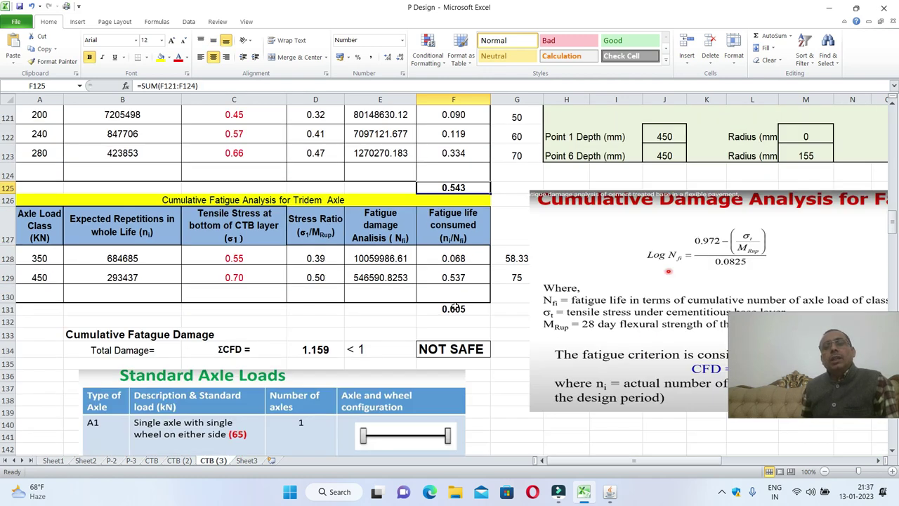
{"action": "left_click", "coordinate": [463, 307]}
{"action": "scroll", "coordinate": [462, 305], "scroll_direction": "down", "scroll_amount": 2}
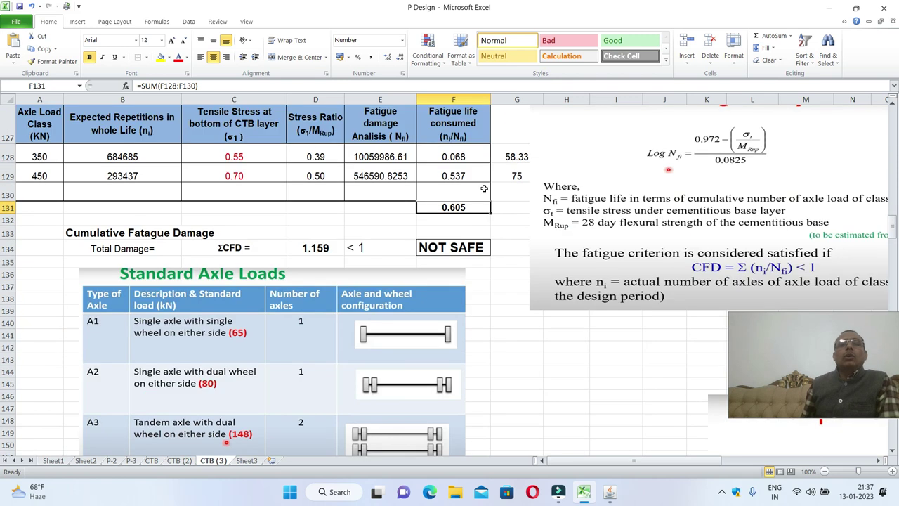
Examine the total cumulative fatigue damage formula in D134 and the safety check formula in F134
{"action": "left_click", "coordinate": [313, 254]}
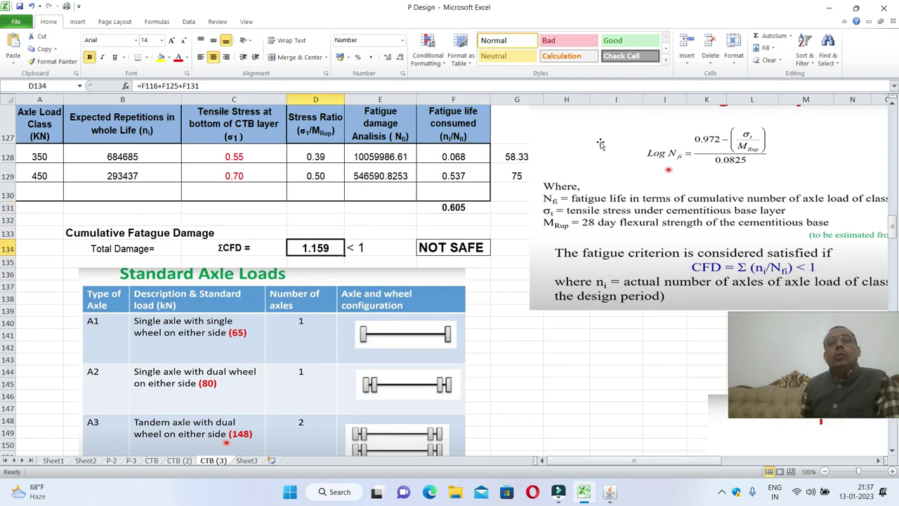
{"action": "scroll", "coordinate": [555, 203], "scroll_direction": "up", "scroll_amount": 1}
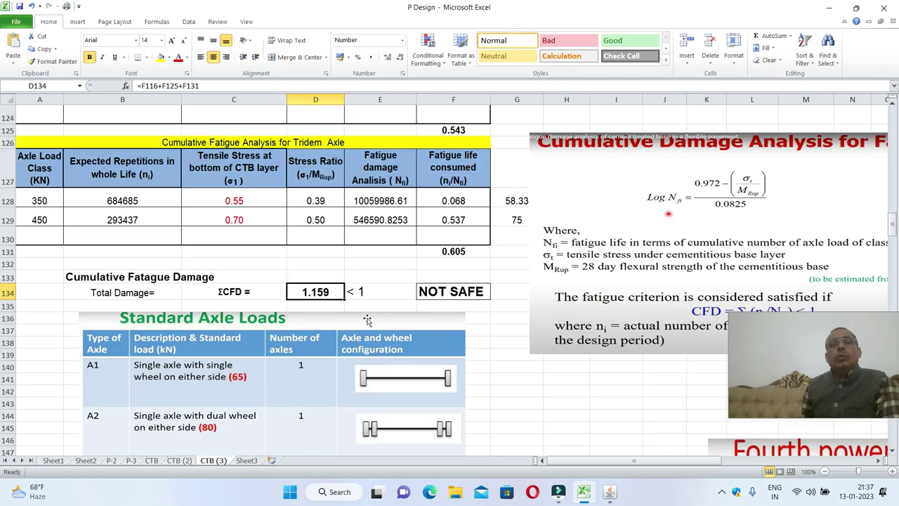
{"action": "left_click", "coordinate": [431, 294]}
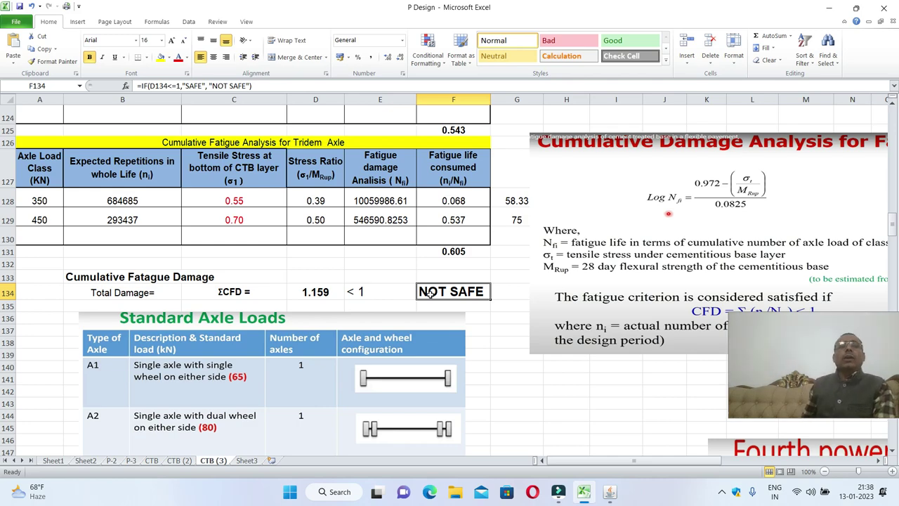
Set the UP-direction proportion of single axles in C96 to 59 percent
{"action": "scroll", "coordinate": [431, 293], "scroll_direction": "up", "scroll_amount": 10}
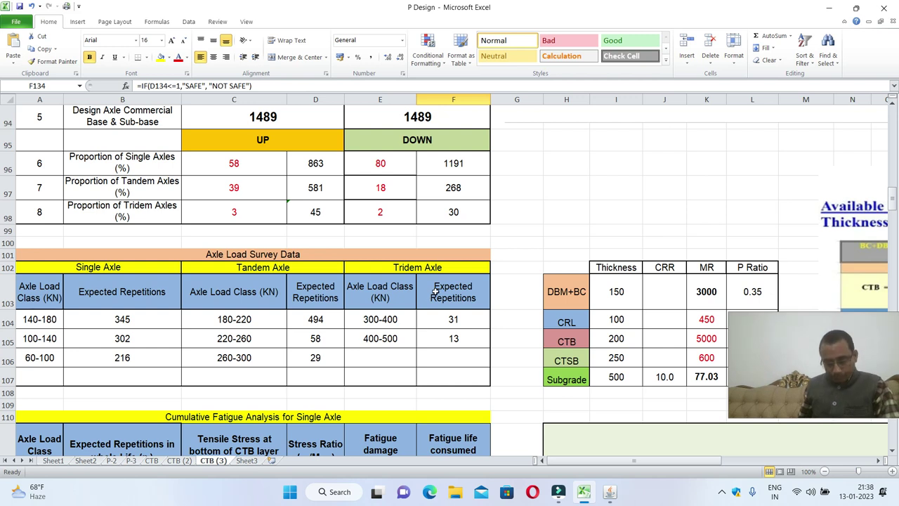
{"action": "scroll", "coordinate": [414, 297], "scroll_direction": "up", "scroll_amount": 1}
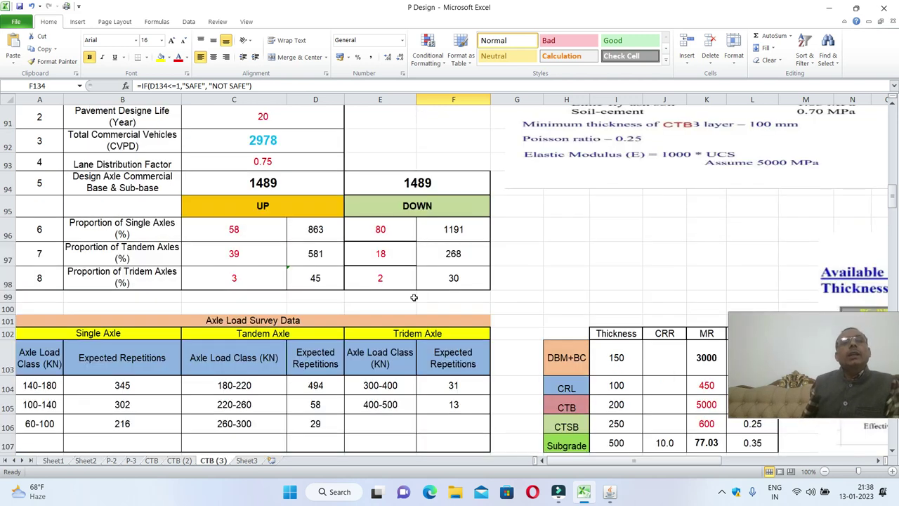
{"action": "left_click", "coordinate": [233, 281]}
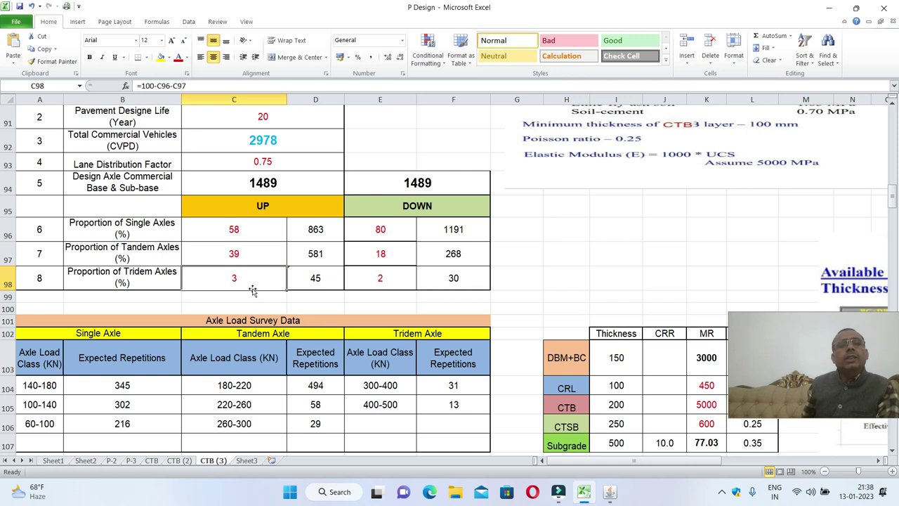
{"action": "left_click", "coordinate": [249, 230]}
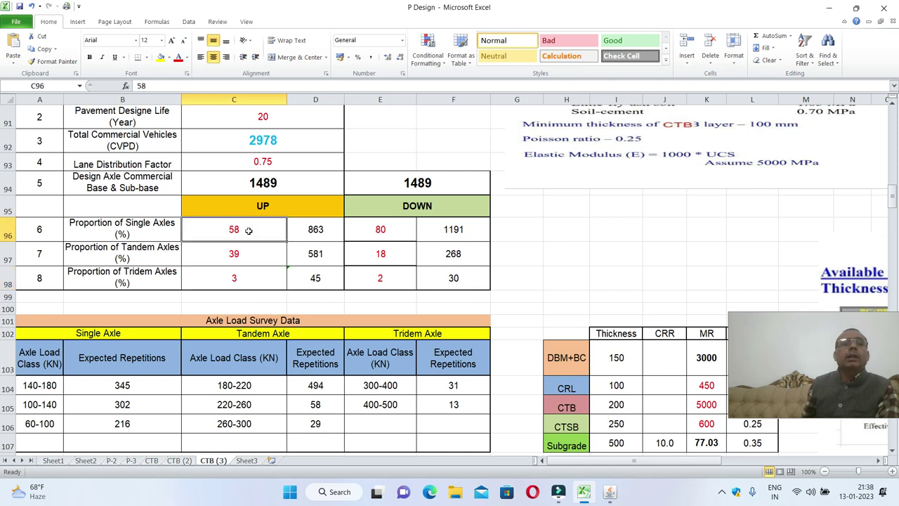
{"action": "double_click", "coordinate": [249, 230]}
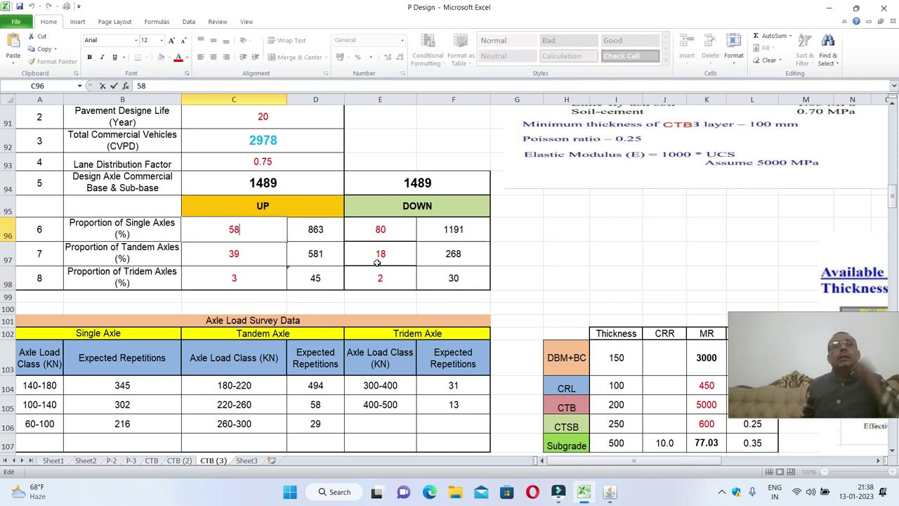
{"action": "key", "text": "BackSpace"}
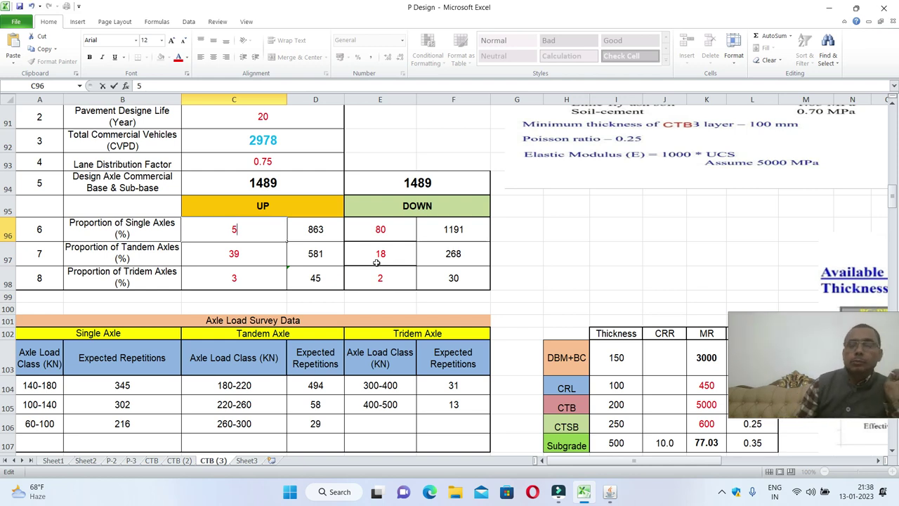
{"action": "type", "text": "9"}
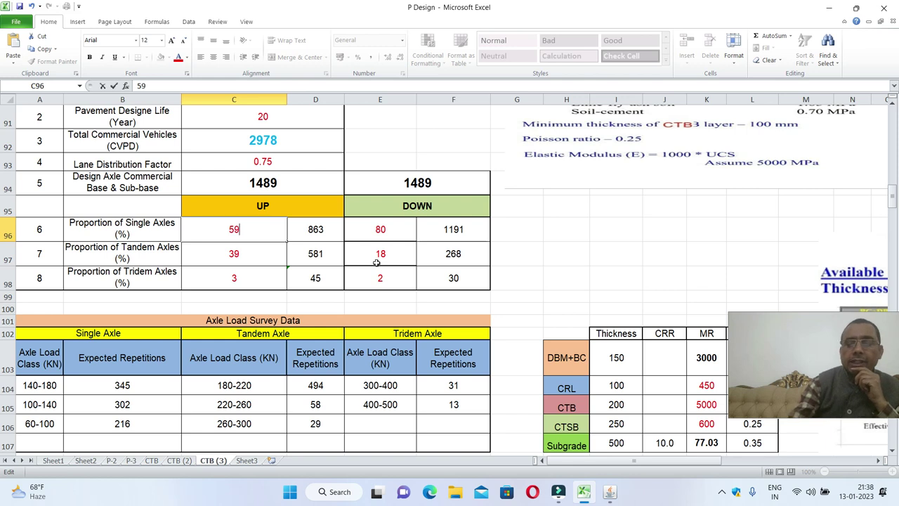
{"action": "key", "text": "Return"}
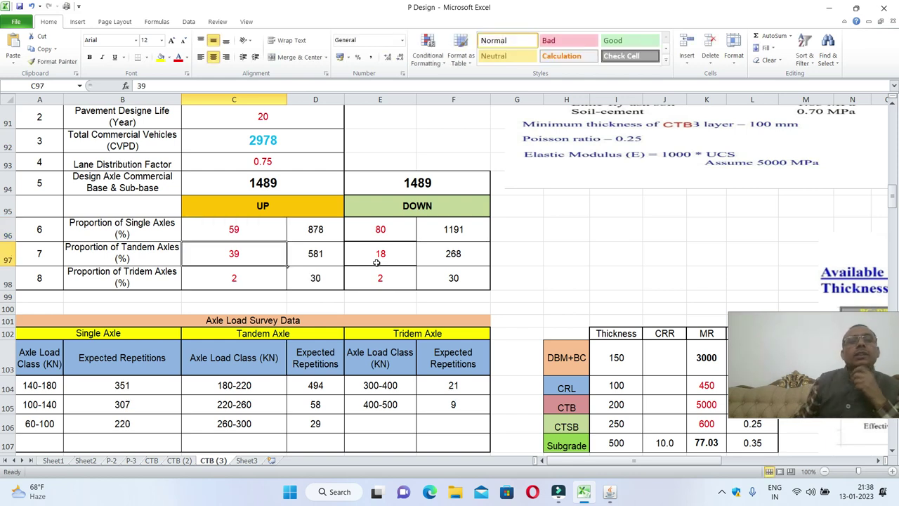
Check the recalculated UP tridem axle count in D98, the safety verdict in F134 and the total damage in D134
{"action": "left_click", "coordinate": [328, 278]}
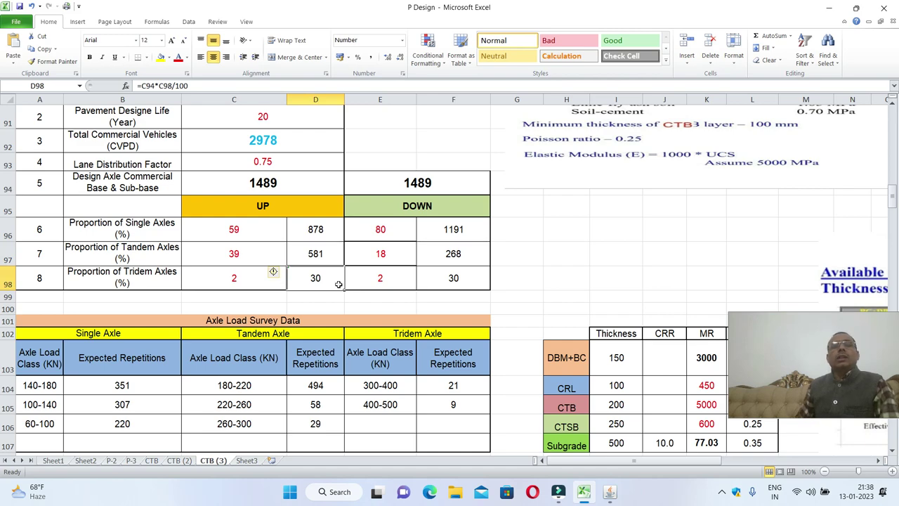
{"action": "scroll", "coordinate": [339, 285], "scroll_direction": "down", "scroll_amount": 12}
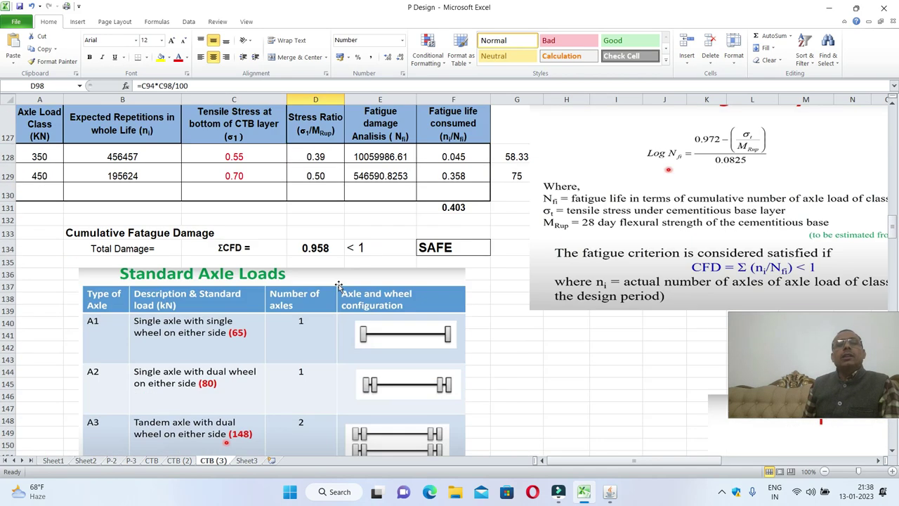
{"action": "left_click", "coordinate": [466, 250]}
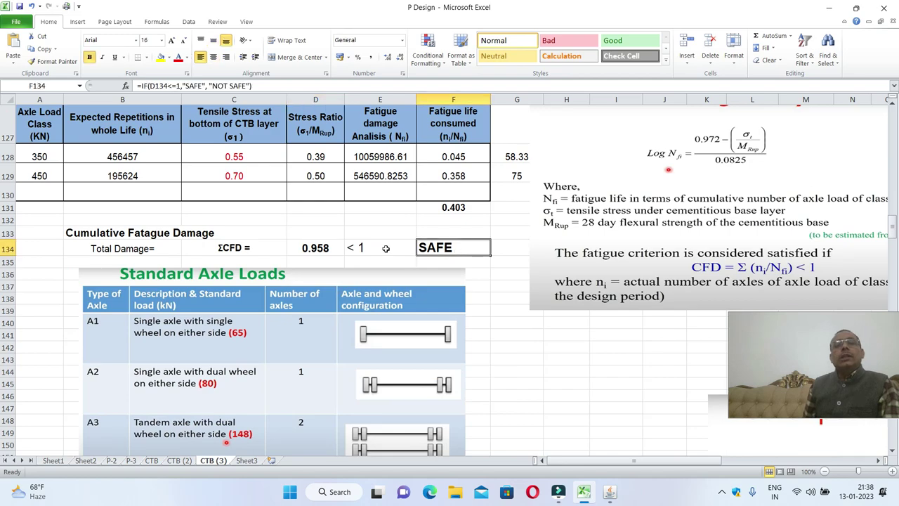
{"action": "left_click", "coordinate": [305, 249]}
Set the number of commercial vehicles as per last count in C4 to 3100
{"action": "scroll", "coordinate": [304, 256], "scroll_direction": "up", "scroll_amount": 13}
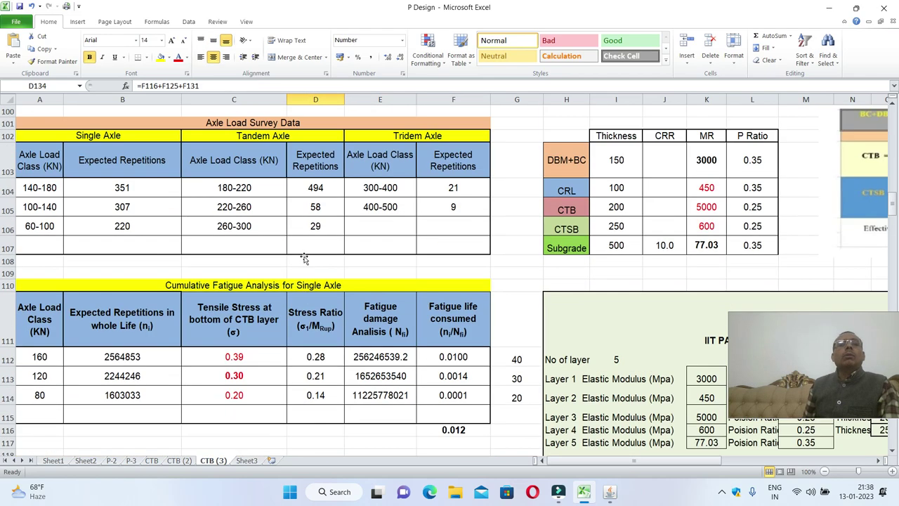
{"action": "scroll", "coordinate": [304, 258], "scroll_direction": "up", "scroll_amount": 6}
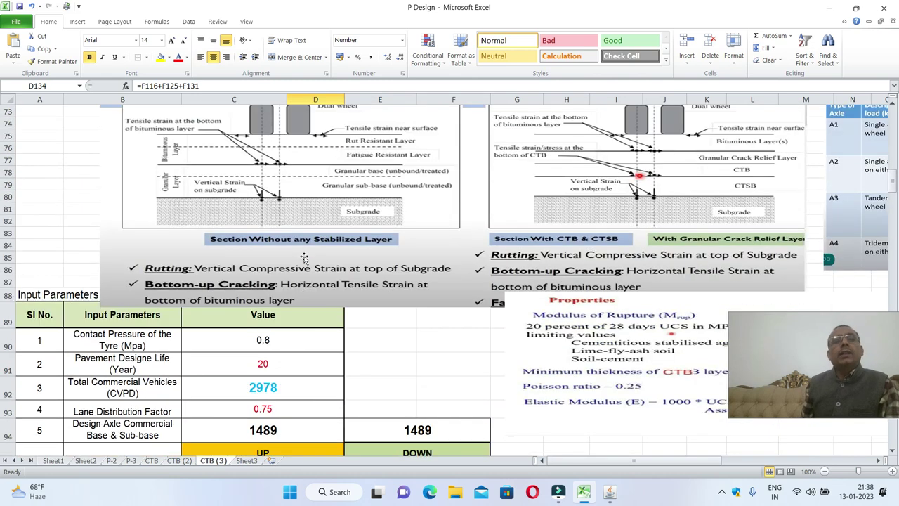
{"action": "scroll", "coordinate": [305, 258], "scroll_direction": "down", "scroll_amount": 4}
{"action": "scroll", "coordinate": [304, 258], "scroll_direction": "up", "scroll_amount": 7}
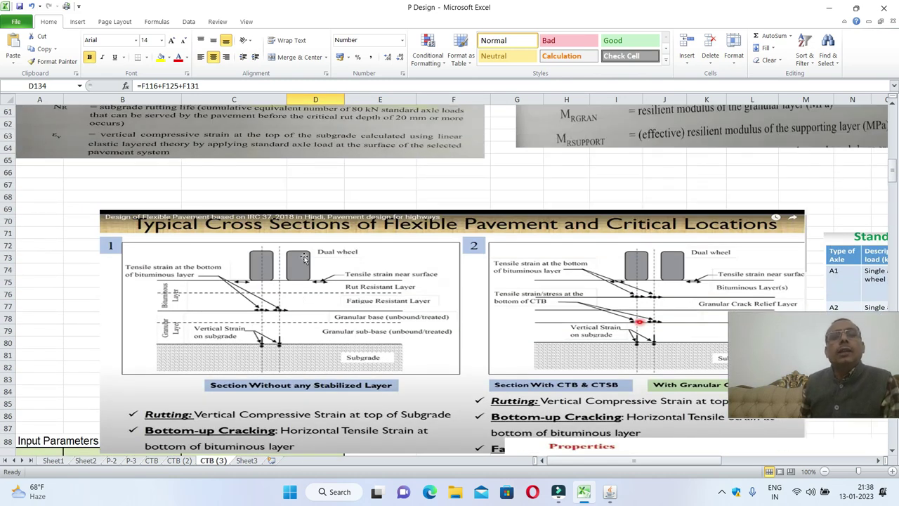
{"action": "scroll", "coordinate": [304, 258], "scroll_direction": "down", "scroll_amount": 3}
{"action": "scroll", "coordinate": [304, 257], "scroll_direction": "up", "scroll_amount": 15}
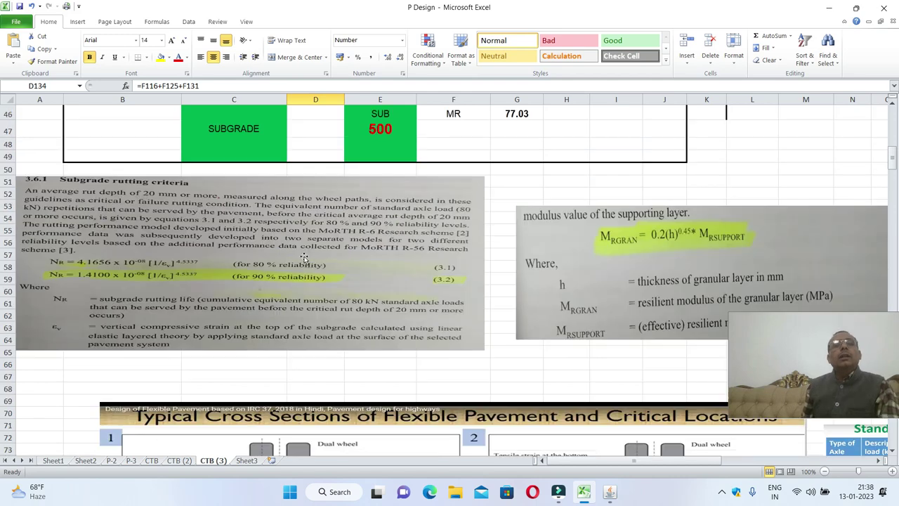
{"action": "scroll", "coordinate": [304, 257], "scroll_direction": "up", "scroll_amount": 7}
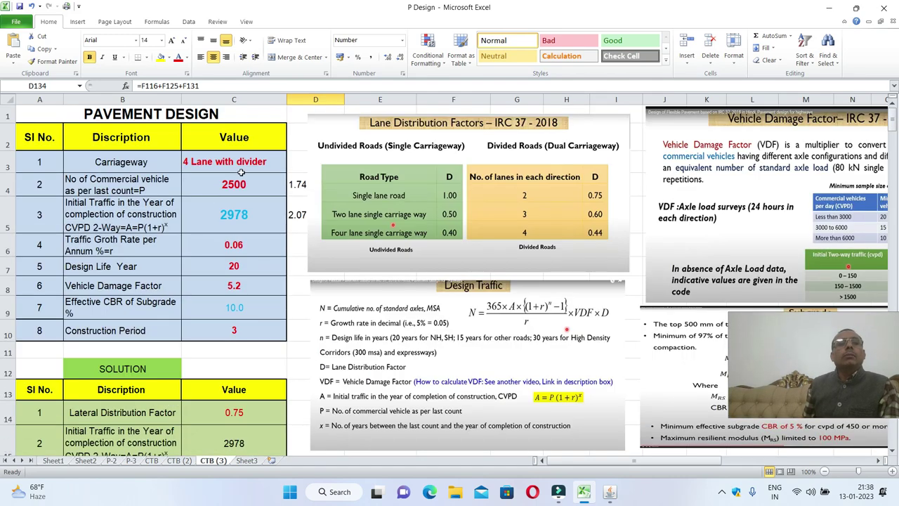
{"action": "left_click", "coordinate": [241, 172]}
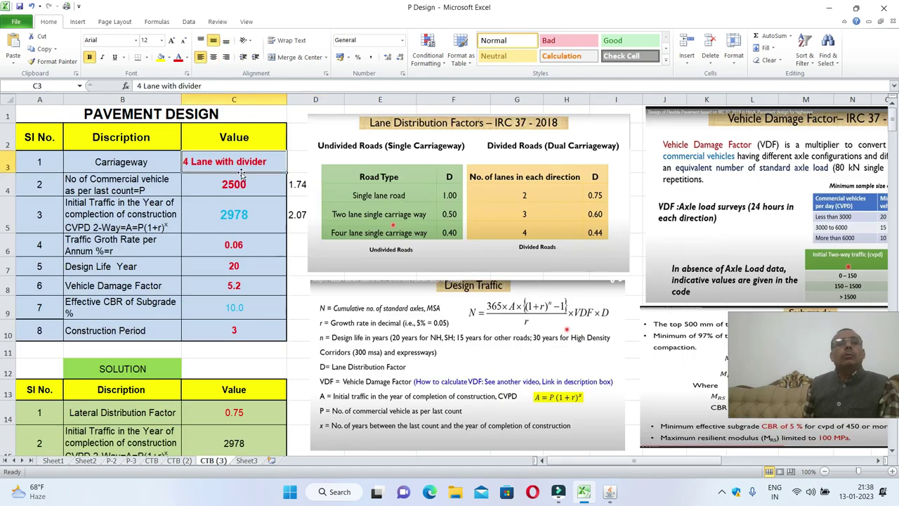
{"action": "left_click", "coordinate": [253, 184]}
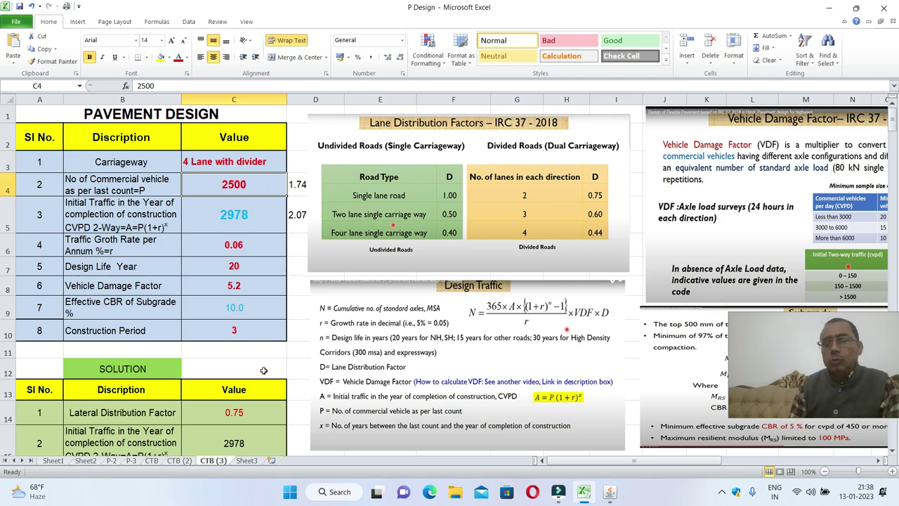
{"action": "type", "text": "31"}
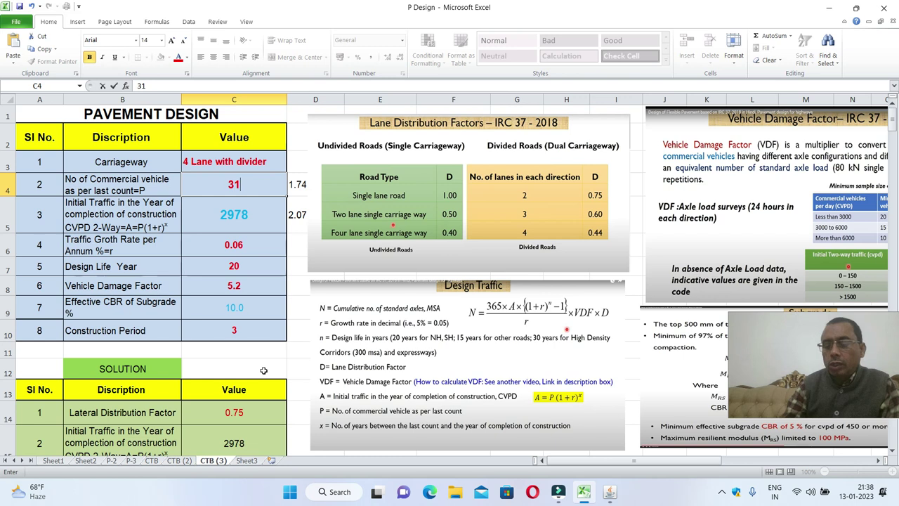
{"action": "type", "text": "00"}
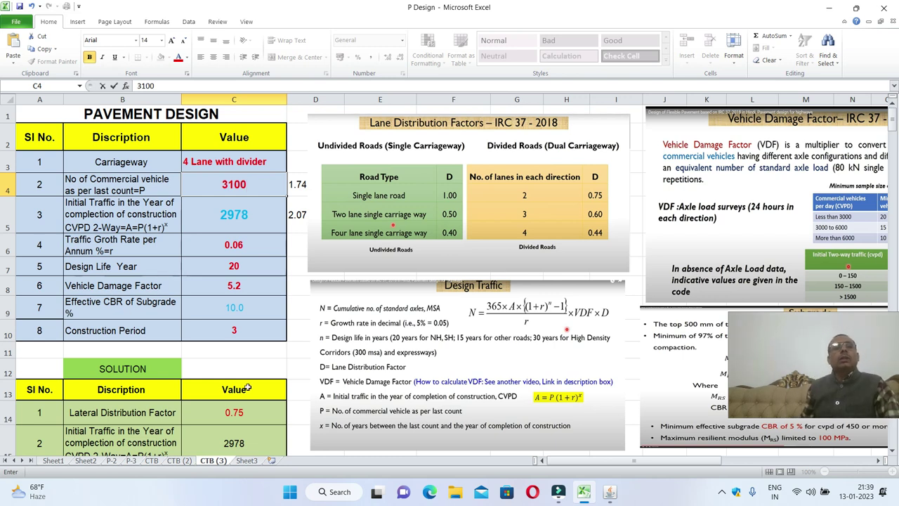
{"action": "left_click", "coordinate": [260, 244]}
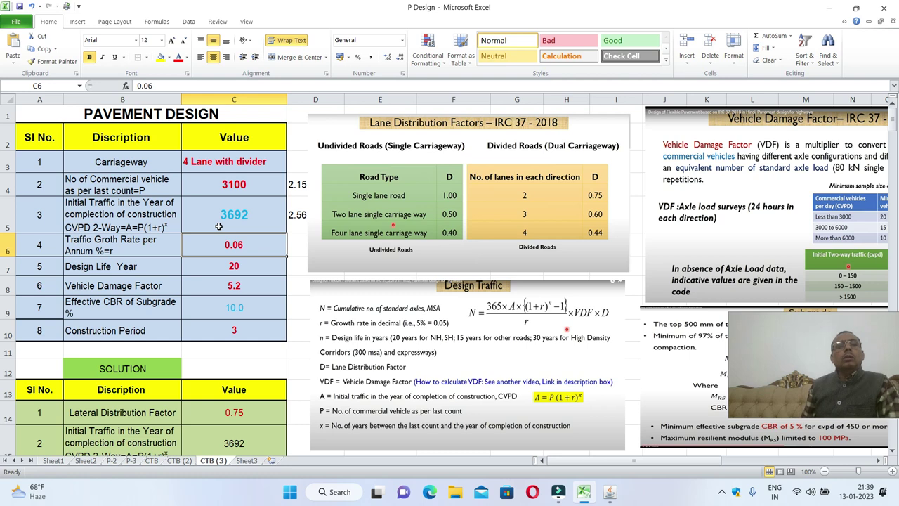
Check the cumulative standard axles formula in C19 and the tensile strain remarks in the main carriageway calculation chart
{"action": "scroll", "coordinate": [218, 226], "scroll_direction": "down", "scroll_amount": 1}
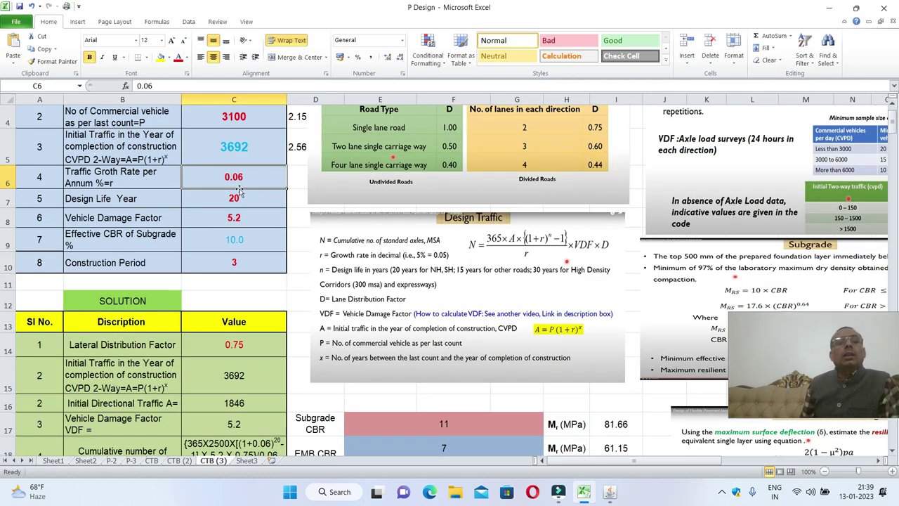
{"action": "scroll", "coordinate": [239, 191], "scroll_direction": "down", "scroll_amount": 5}
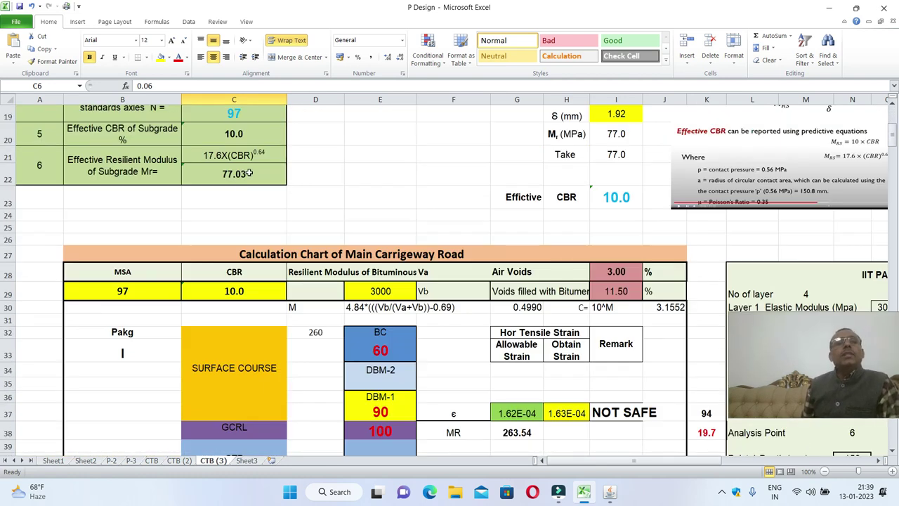
{"action": "scroll", "coordinate": [247, 173], "scroll_direction": "up", "scroll_amount": 6}
{"action": "left_click", "coordinate": [243, 263]}
{"action": "scroll", "coordinate": [241, 262], "scroll_direction": "down", "scroll_amount": 7}
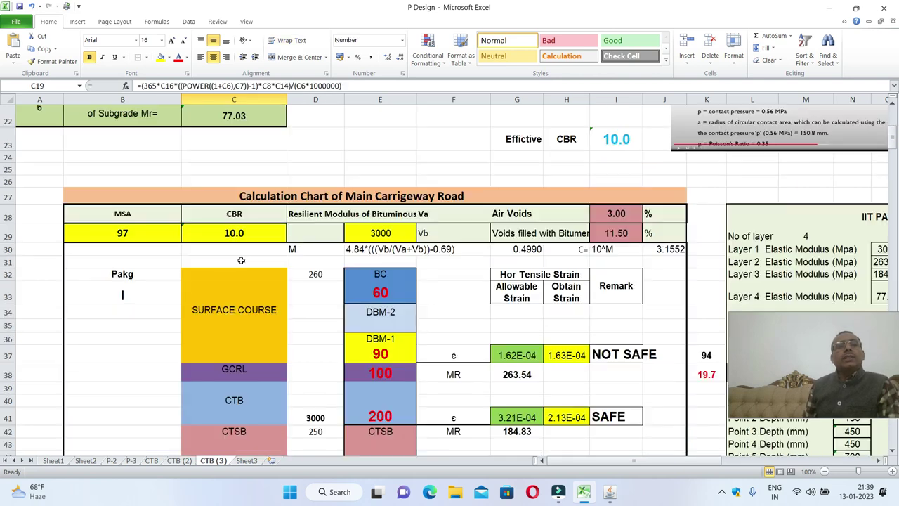
{"action": "scroll", "coordinate": [414, 288], "scroll_direction": "down", "scroll_amount": 1}
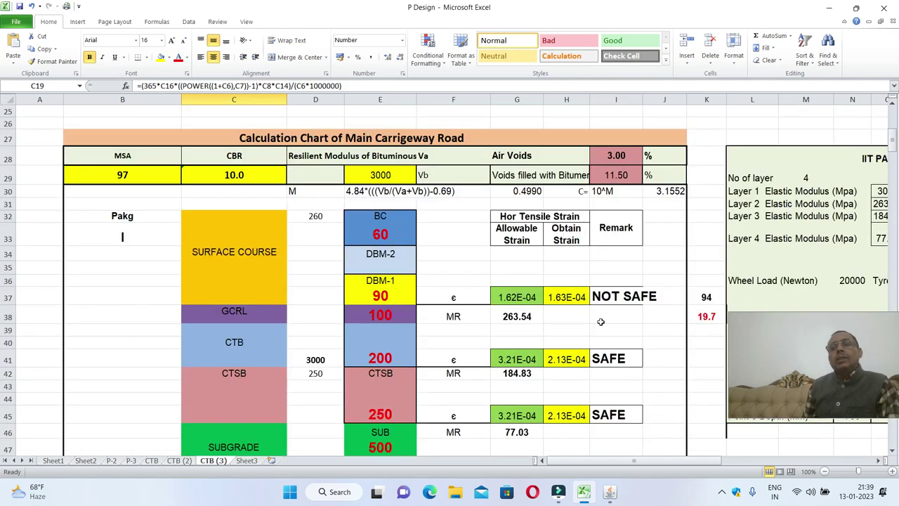
Check the recalculated total fatigue damage in D134 and safety verdict in F134, and return to the traffic inputs
{"action": "scroll", "coordinate": [603, 309], "scroll_direction": "down", "scroll_amount": 11}
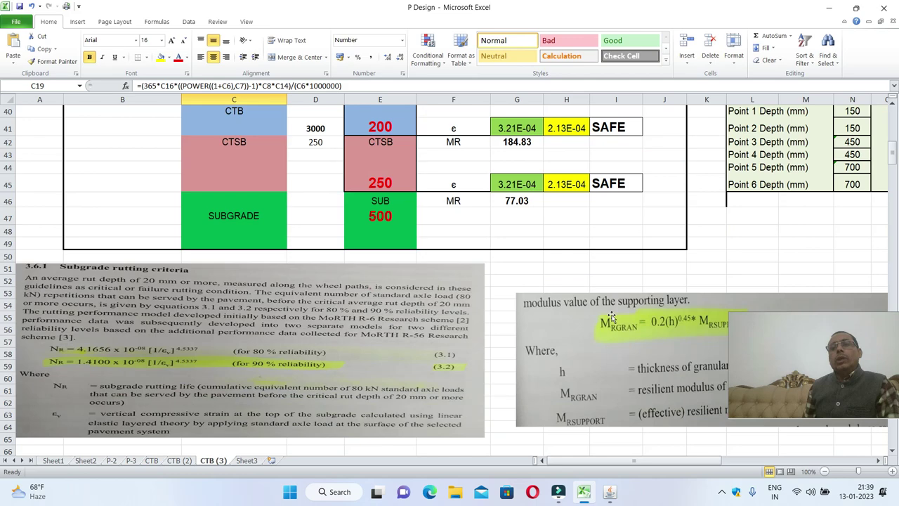
{"action": "scroll", "coordinate": [594, 316], "scroll_direction": "down", "scroll_amount": 18}
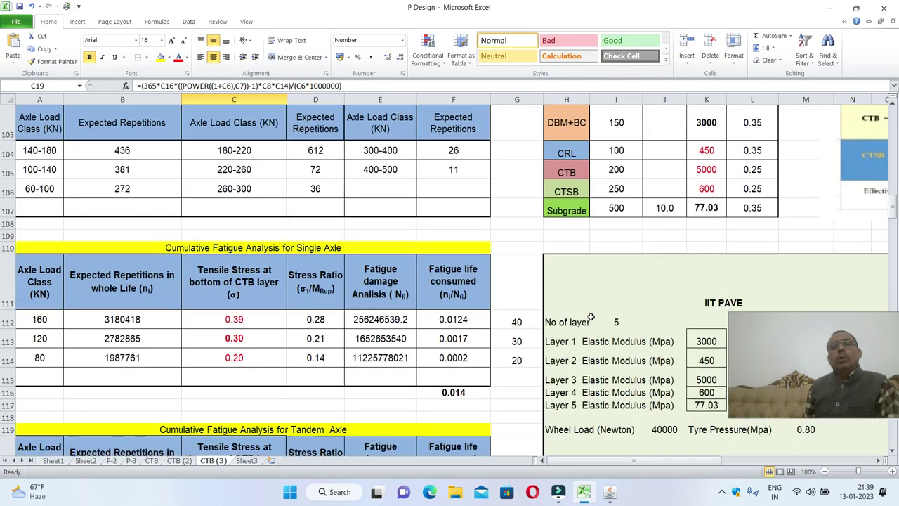
{"action": "scroll", "coordinate": [591, 316], "scroll_direction": "down", "scroll_amount": 5}
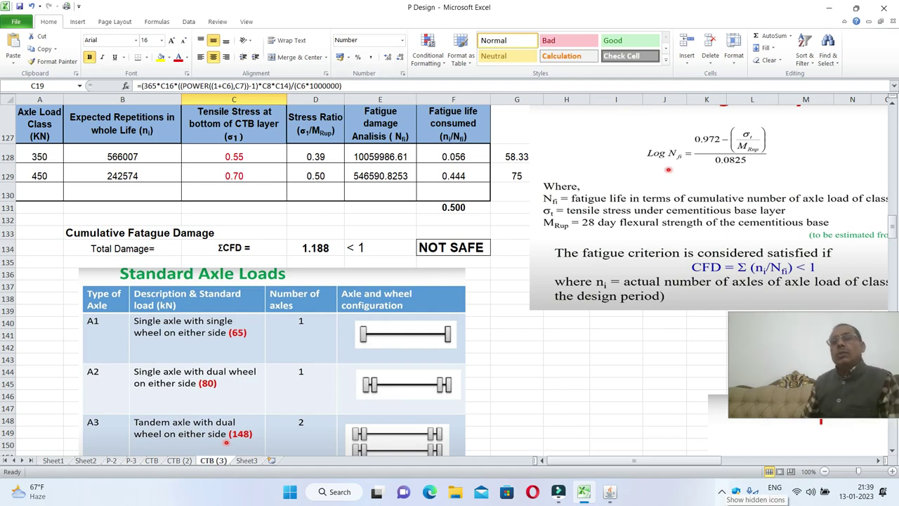
{"action": "scroll", "coordinate": [669, 169], "scroll_direction": "up", "scroll_amount": 17}
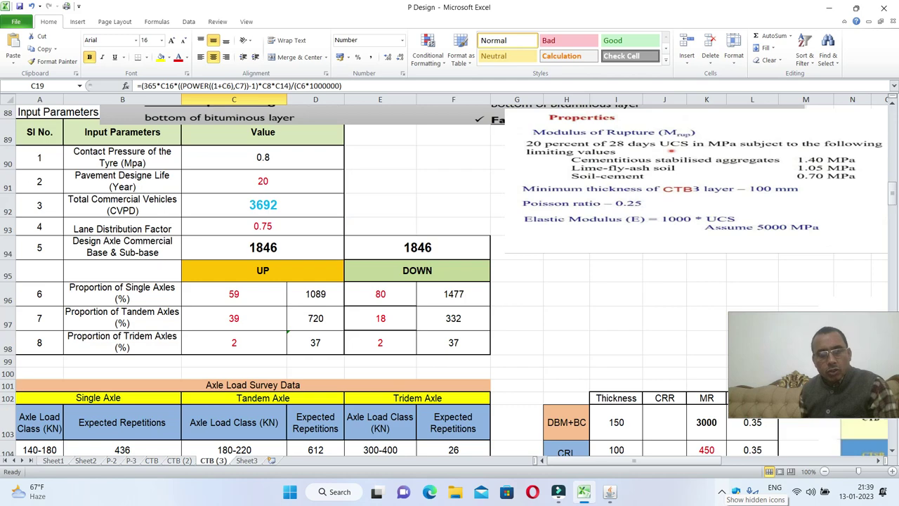
{"action": "scroll", "coordinate": [669, 169], "scroll_direction": "up", "scroll_amount": 16}
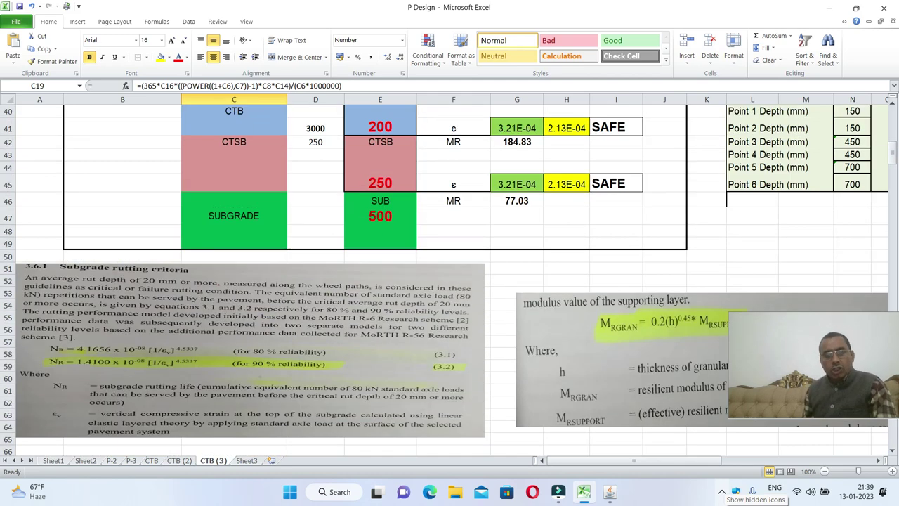
{"action": "scroll", "coordinate": [669, 169], "scroll_direction": "up", "scroll_amount": 8}
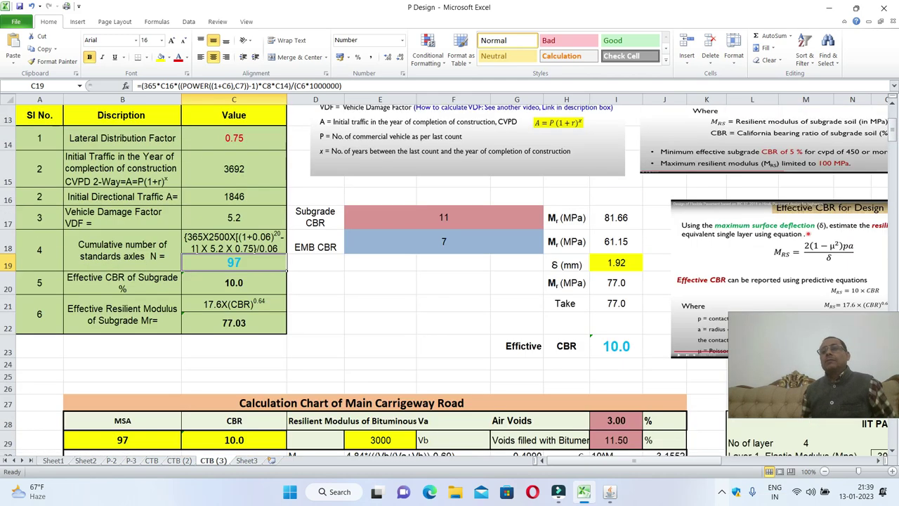
{"action": "scroll", "coordinate": [668, 169], "scroll_direction": "up", "scroll_amount": 1}
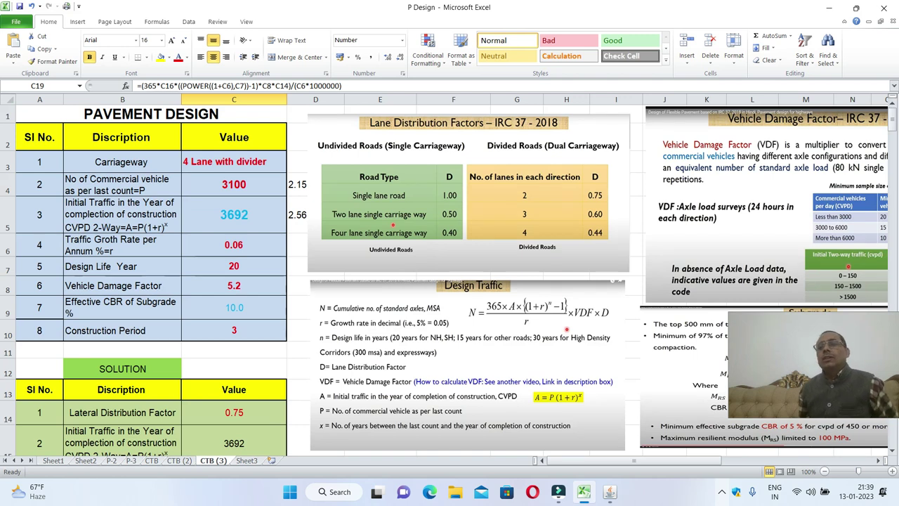